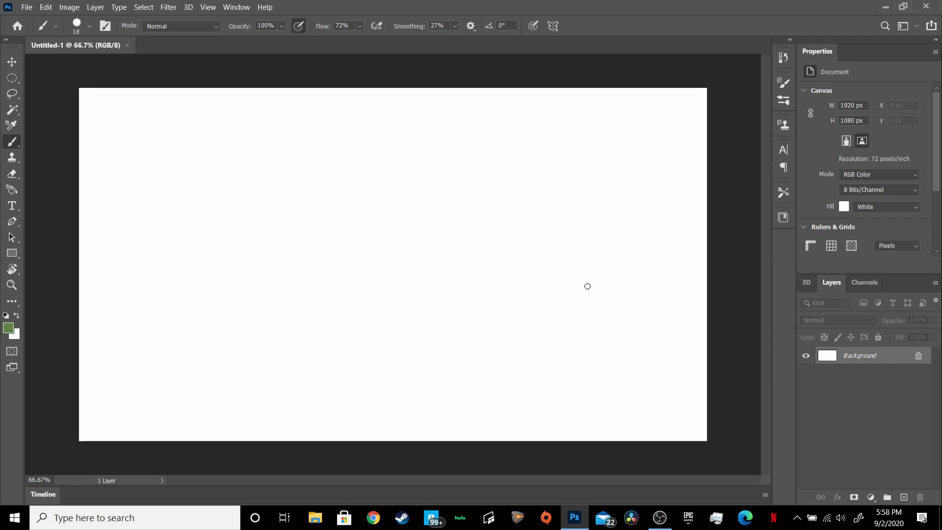
- Reset the default colours so black is the foreground paint colour
key("d")
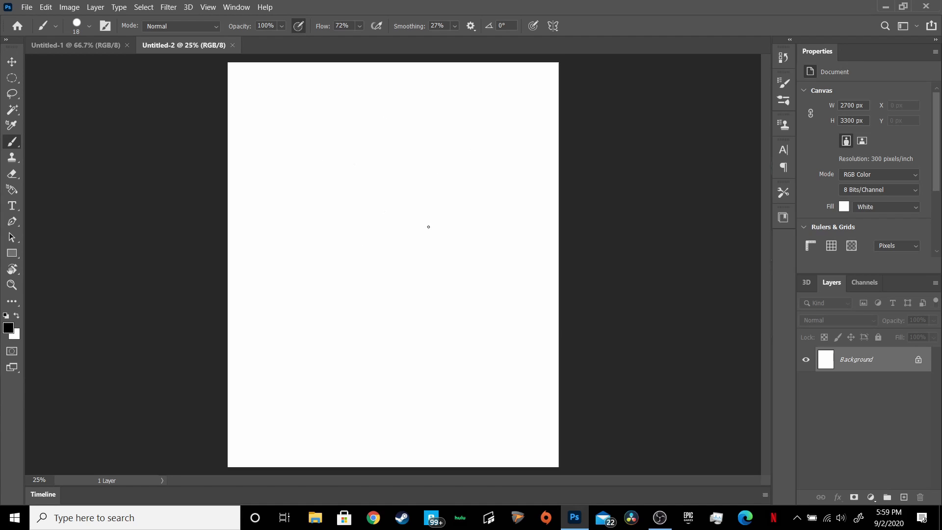
mouse_move(449, 220)
left_mouse_down()
mouse_move(389, 145)
mouse_move(383, 198)
mouse_move(463, 113)
mouse_move(398, 202)
left_mouse_up()
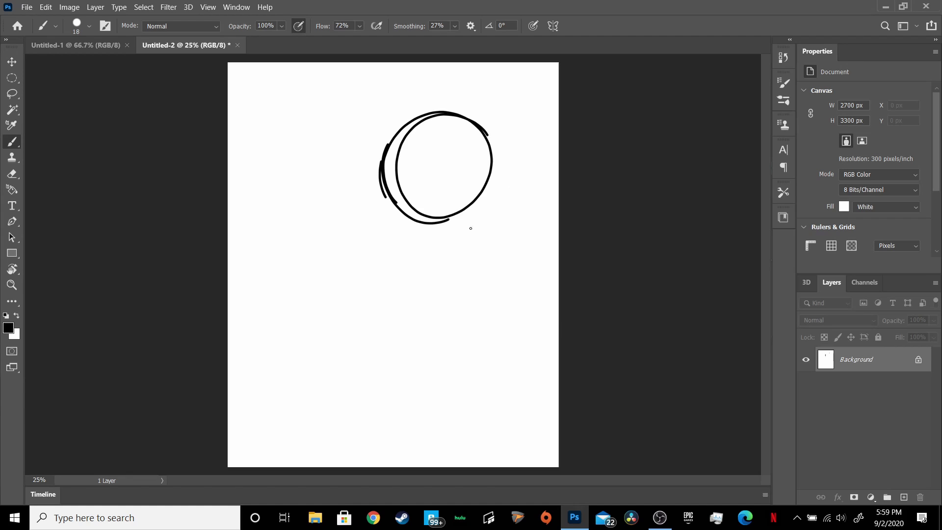
mouse_move(491, 133)
left_mouse_down()
mouse_move(402, 125)
mouse_move(338, 206)
mouse_move(451, 219)
left_mouse_up()
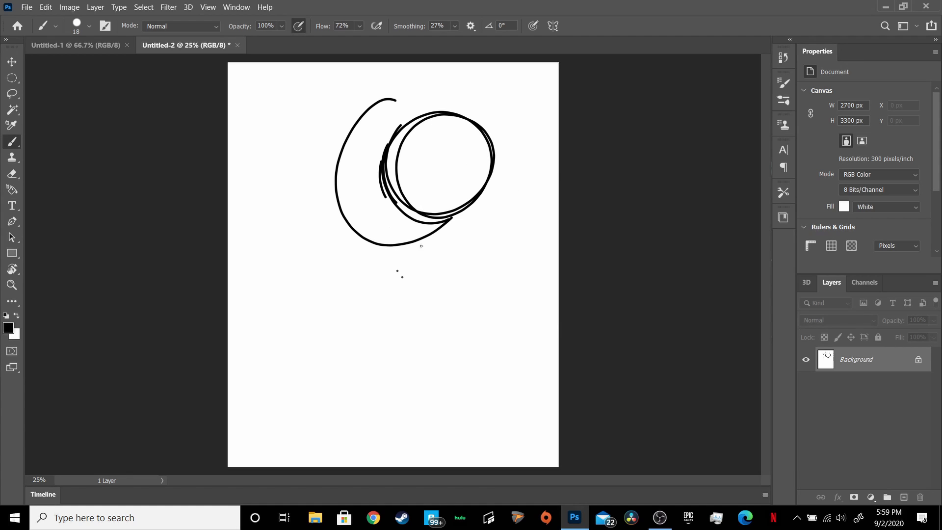
left_click_drag(372, 299, 446, 224)
mouse_move(414, 265)
left_mouse_down()
mouse_move(474, 206)
mouse_move(452, 265)
left_mouse_up()
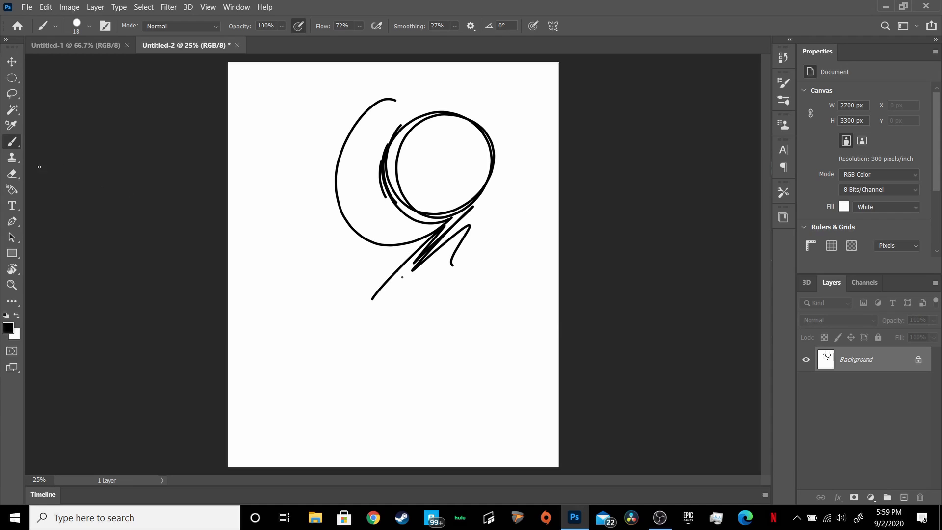
left_click(20, 172)
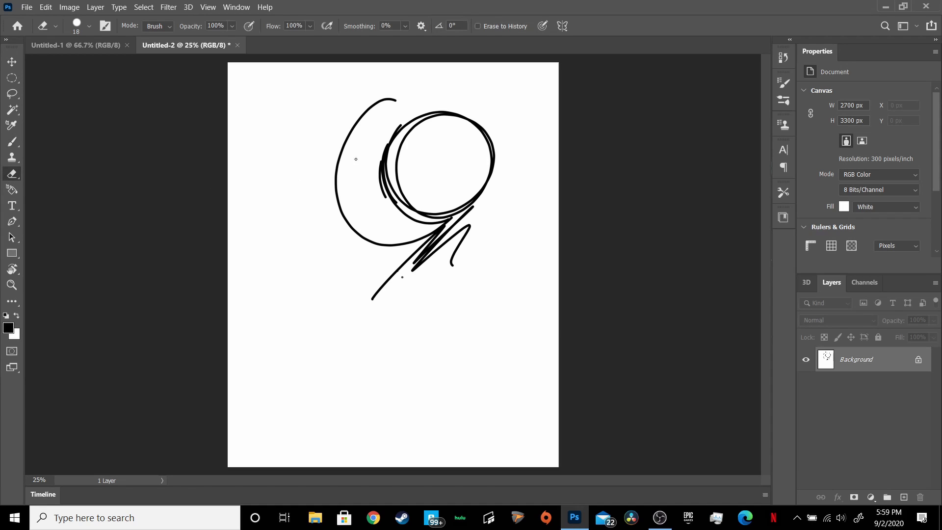
left_click(93, 27)
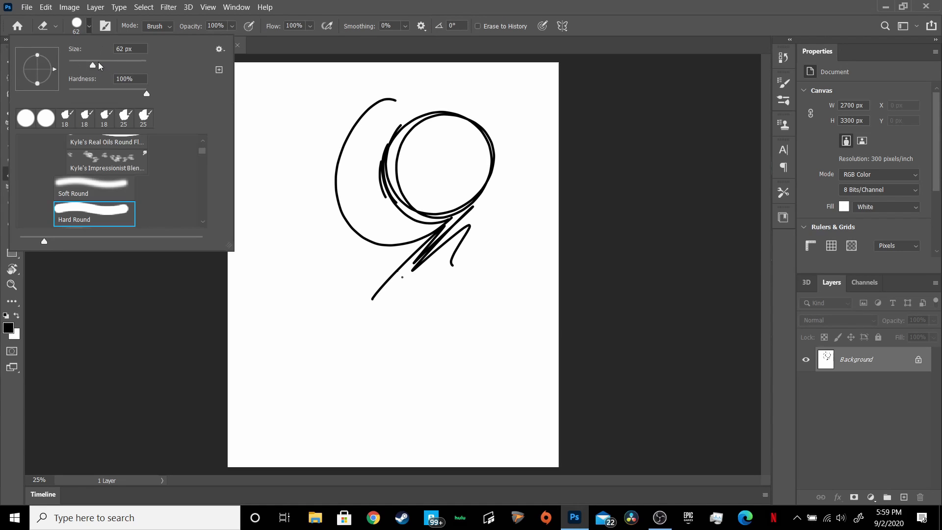
left_click_drag(391, 88, 391, 273)
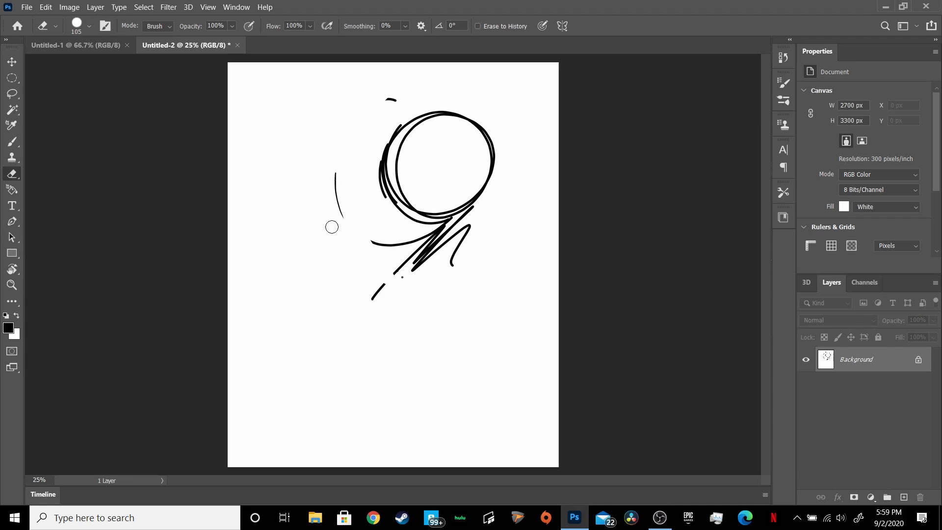
left_click_drag(337, 165, 339, 220)
mouse_move(373, 329)
left_mouse_down()
mouse_move(378, 202)
mouse_move(423, 139)
mouse_move(478, 101)
mouse_move(459, 97)
mouse_move(490, 105)
mouse_move(471, 223)
left_mouse_up()
left_click(12, 141)
mouse_move(292, 132)
left_mouse_down()
mouse_move(322, 179)
mouse_move(349, 129)
left_mouse_up()
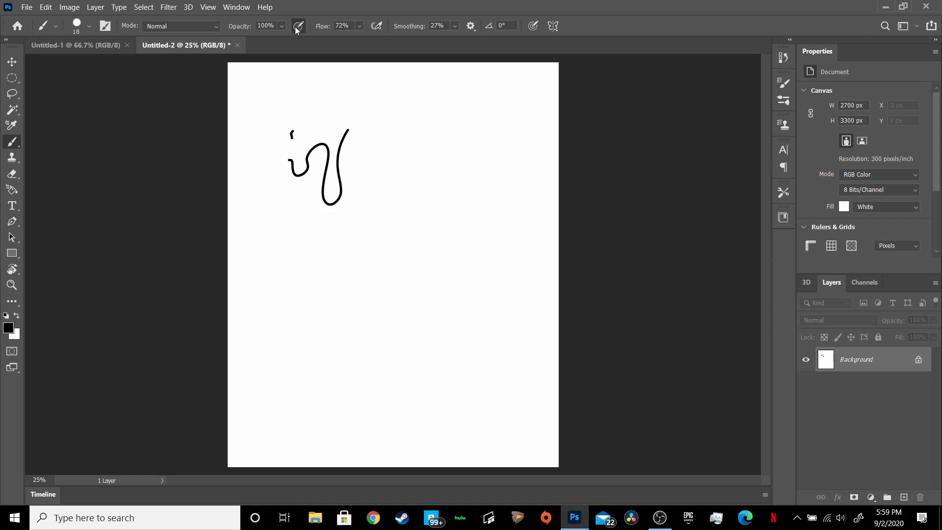
left_click(361, 92)
left_click_drag(325, 94, 386, 98)
left_click_drag(306, 96, 438, 165)
left_click(45, 7)
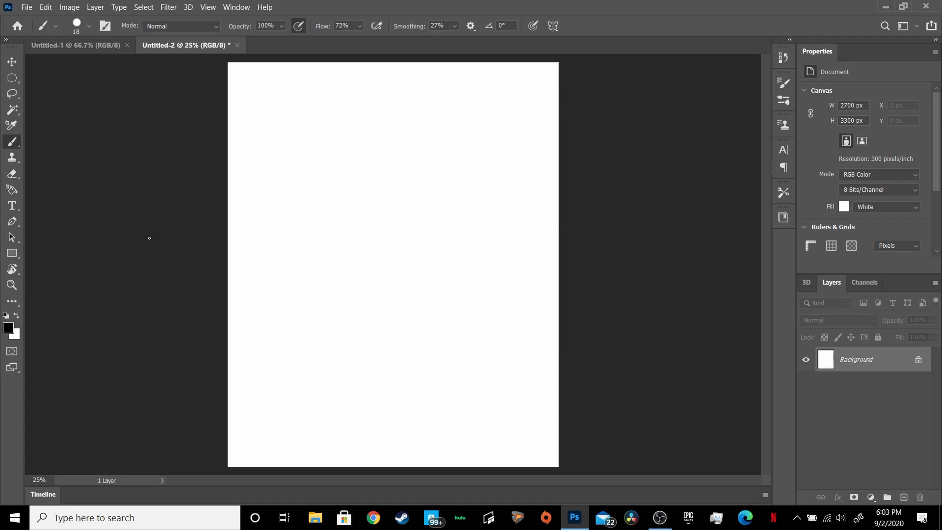
- Turn on Windows Ink in the XP-Pen PenTablet settings and confirm with OK
left_click(796, 518)
left_click(790, 469)
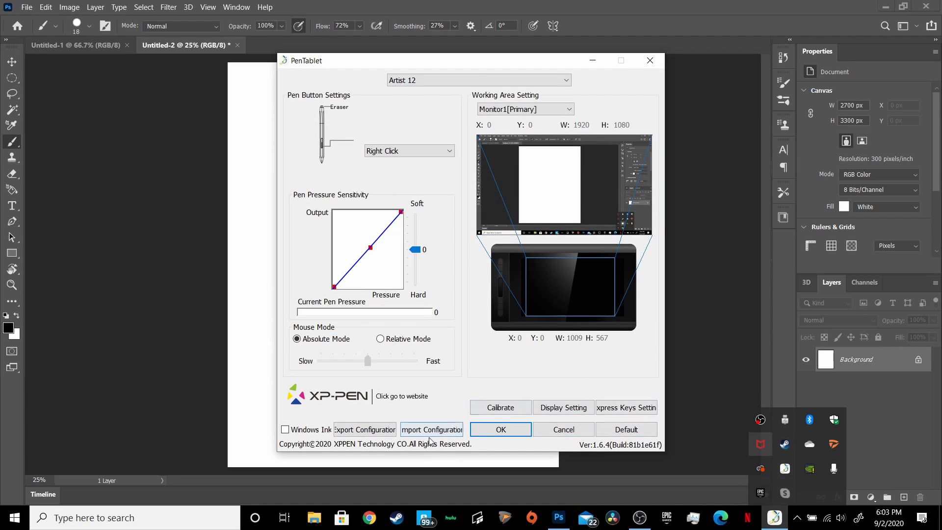
left_click(421, 417)
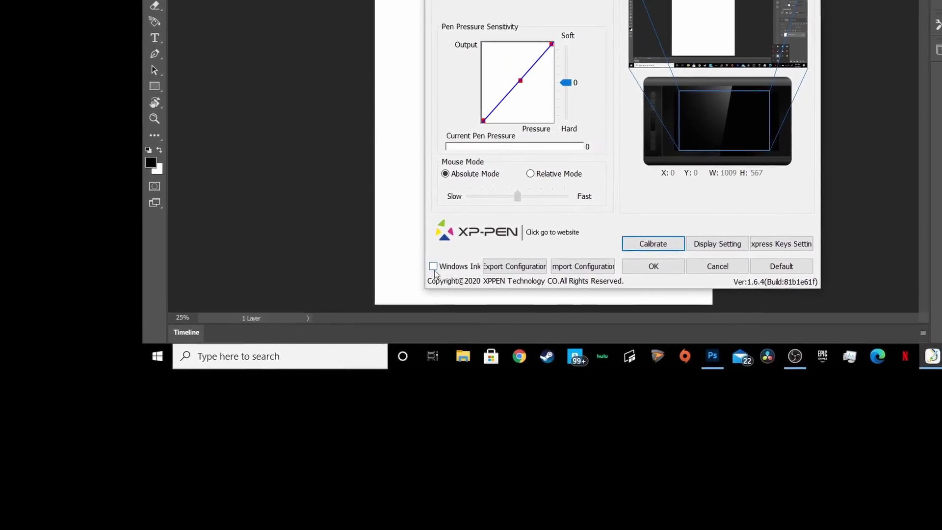
left_click(433, 267)
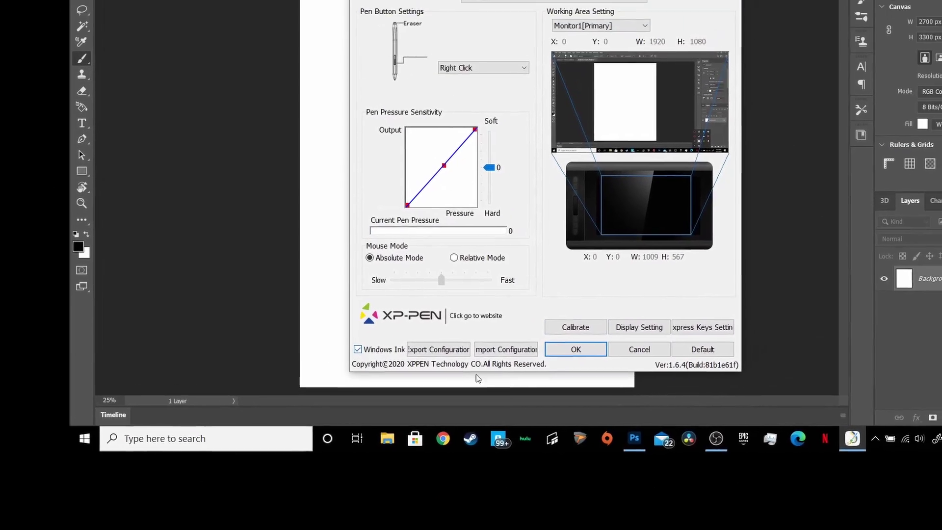
left_click(500, 487)
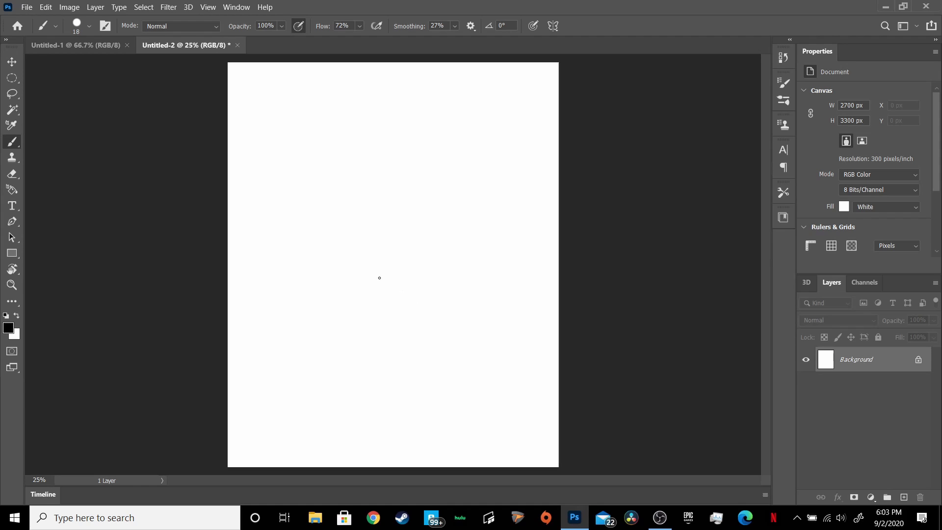
- Rough in first grey strokes for the cranium, ear, cheek and jaw, cancelling the save
left_click_drag(384, 254, 472, 194)
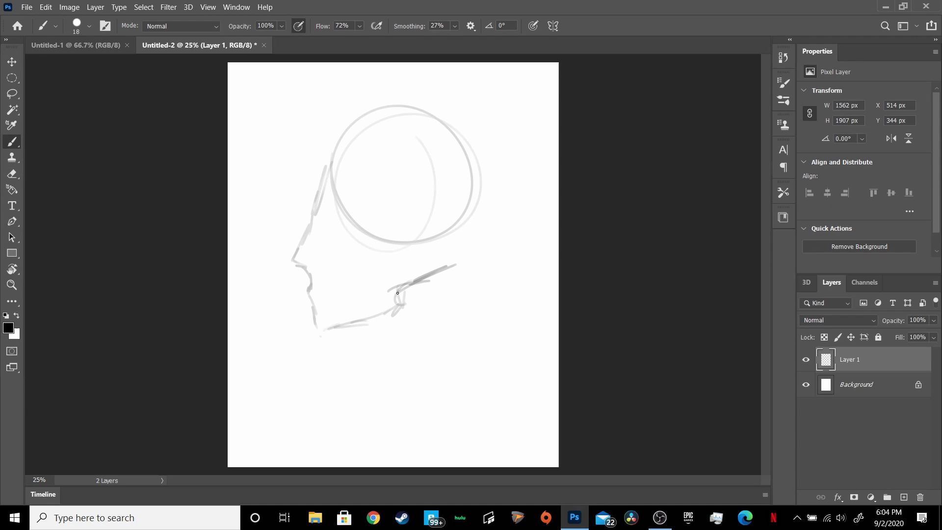
mouse_move(447, 268)
left_mouse_down()
mouse_move(473, 230)
mouse_move(495, 221)
mouse_move(386, 273)
left_mouse_up()
left_click_drag(410, 256, 435, 253)
mouse_move(392, 220)
left_mouse_down()
mouse_move(425, 243)
mouse_move(449, 238)
mouse_move(429, 181)
mouse_move(447, 163)
mouse_move(390, 174)
mouse_move(331, 135)
left_mouse_up()
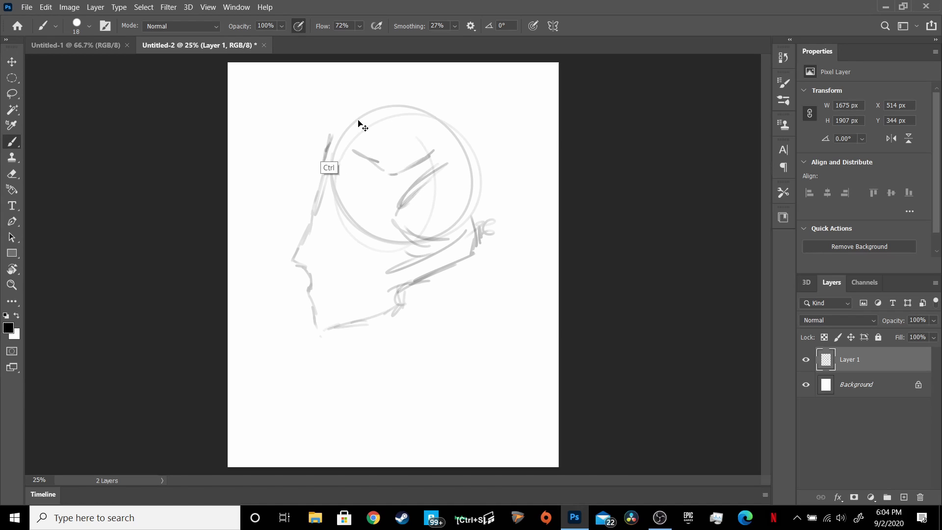
key("ctrl+s")
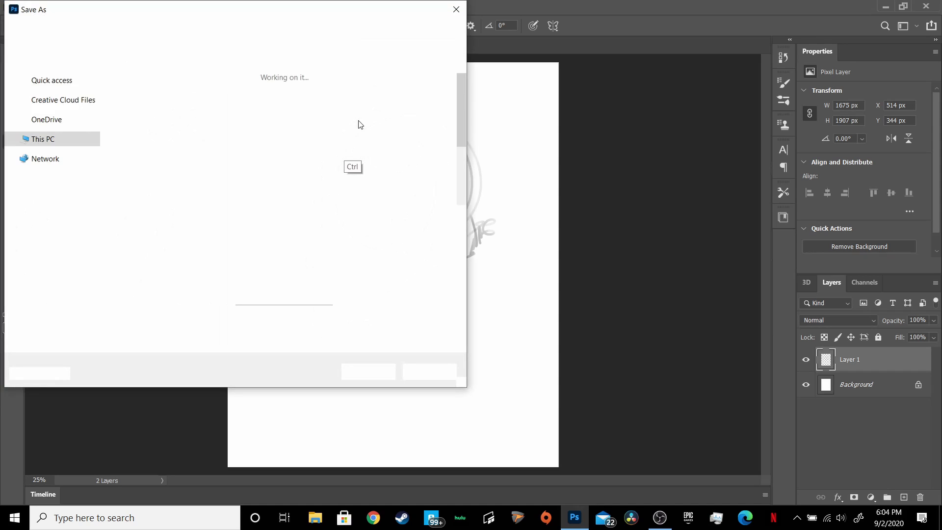
left_click(453, 11)
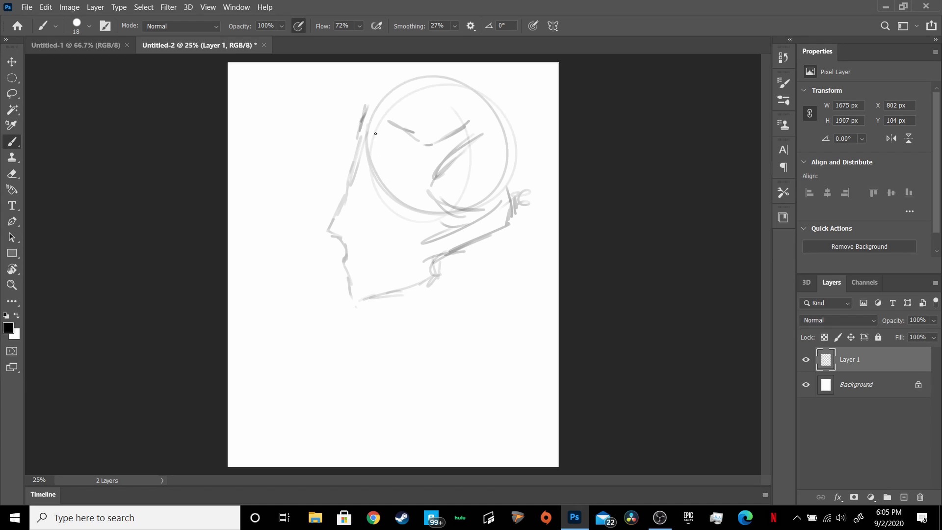
- Sketch the top and back of the cranium, the chin line and the jaw-and-neck diagonals
mouse_move(368, 112)
left_mouse_down()
mouse_move(400, 83)
mouse_move(451, 72)
mouse_move(490, 75)
mouse_move(508, 111)
left_mouse_up()
mouse_move(467, 80)
left_mouse_down()
mouse_move(540, 140)
mouse_move(522, 212)
mouse_move(495, 260)
left_mouse_up()
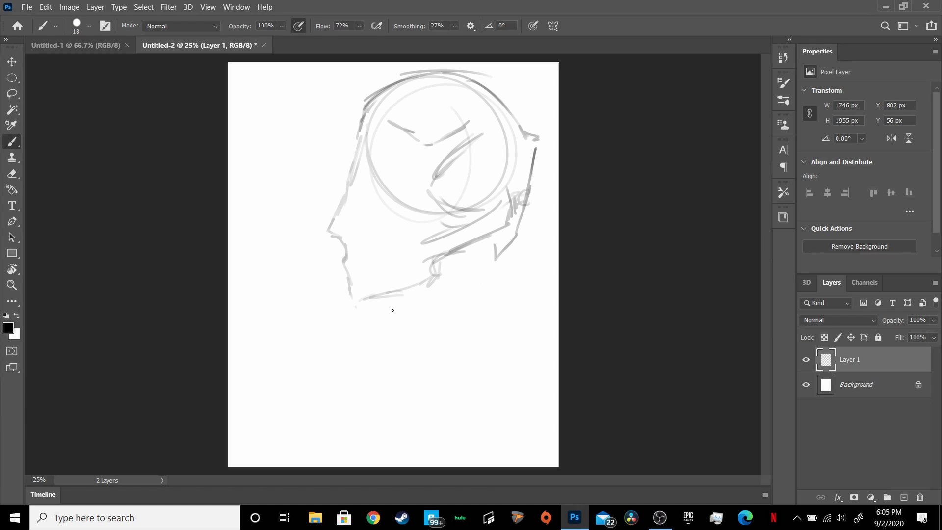
mouse_move(352, 303)
left_mouse_down()
mouse_move(362, 362)
mouse_move(382, 380)
mouse_move(424, 333)
left_mouse_up()
left_click_drag(380, 377, 450, 321)
mouse_move(412, 359)
left_mouse_down()
mouse_move(474, 293)
mouse_move(500, 297)
left_mouse_up()
left_click_drag(489, 238, 494, 293)
- Add back-of-neck, jaw-hinge and chin strokes, then sketch the front teeth as ovals
mouse_move(491, 237)
left_mouse_down()
mouse_move(490, 276)
mouse_move(454, 272)
mouse_move(441, 284)
left_mouse_up()
mouse_move(418, 289)
left_mouse_down()
mouse_move(429, 295)
mouse_move(431, 285)
left_mouse_up()
left_click_drag(425, 287, 458, 255)
left_click_drag(427, 284, 444, 265)
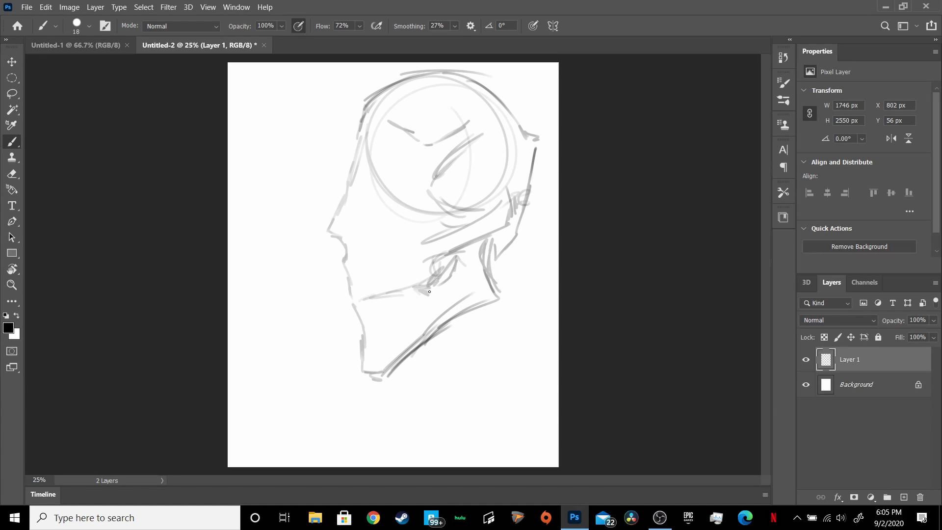
mouse_move(351, 301)
left_mouse_down()
mouse_move(347, 285)
mouse_move(352, 310)
left_mouse_up()
mouse_move(348, 274)
left_mouse_down()
mouse_move(356, 314)
mouse_move(355, 282)
mouse_move(364, 306)
mouse_move(367, 282)
mouse_move(372, 303)
mouse_move(380, 290)
mouse_move(370, 290)
mouse_move(383, 285)
mouse_move(387, 300)
mouse_move(405, 278)
mouse_move(407, 288)
left_mouse_up()
- Add lower teeth, set brush Smoothing to 0%, then darken the upper teeth and chin jaw
mouse_move(351, 310)
left_mouse_down()
mouse_move(361, 324)
mouse_move(353, 308)
mouse_move(364, 305)
mouse_move(370, 325)
mouse_move(380, 323)
mouse_move(392, 303)
mouse_move(434, 282)
left_mouse_up()
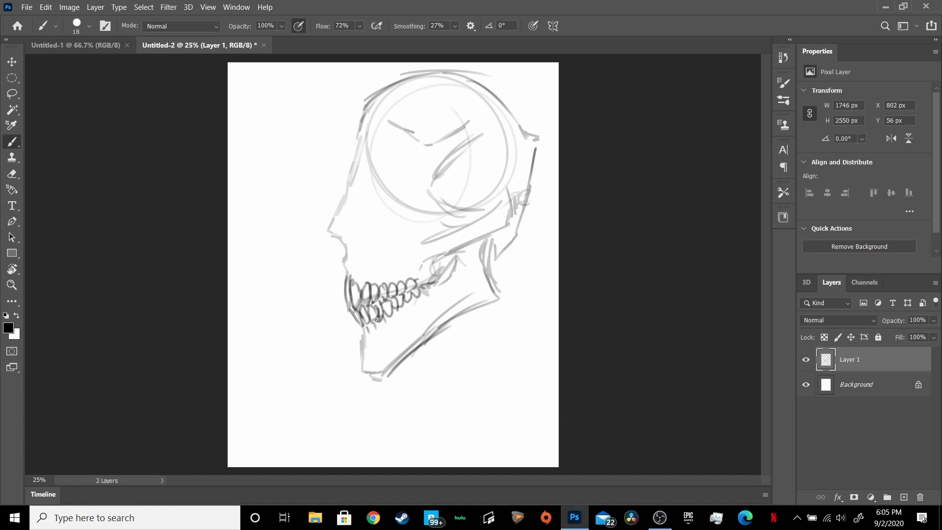
left_click_drag(393, 310, 396, 323)
left_click(452, 25)
left_click(362, 260)
mouse_move(373, 271)
left_mouse_down()
mouse_move(372, 290)
mouse_move(387, 274)
mouse_move(407, 289)
left_mouse_up()
left_click_drag(410, 283, 414, 281)
mouse_move(362, 331)
left_mouse_down()
mouse_move(376, 380)
mouse_move(468, 315)
left_mouse_up()
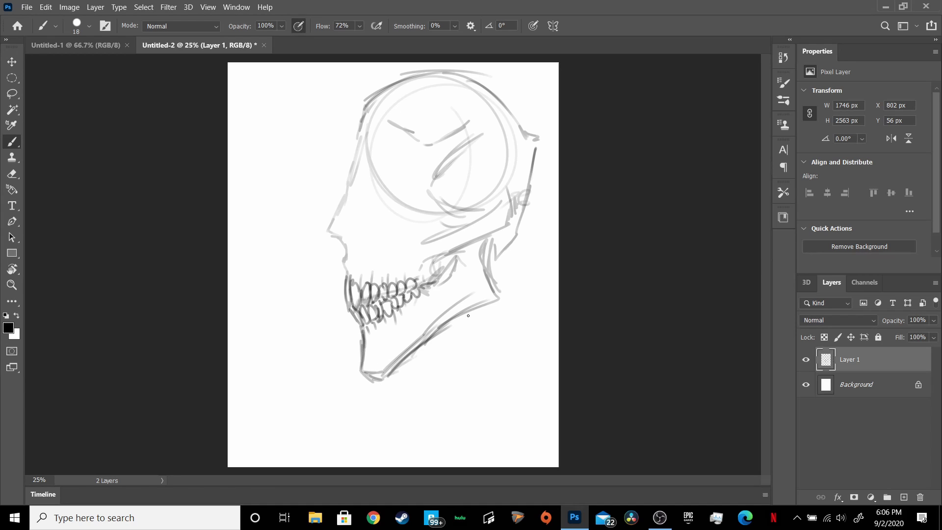
- Draw the angular eye socket, the nose cavity below it and the nose profile line
mouse_move(375, 165)
left_mouse_down()
mouse_move(395, 152)
mouse_move(420, 178)
mouse_move(416, 202)
mouse_move(383, 177)
mouse_move(395, 205)
mouse_move(418, 216)
left_mouse_up()
mouse_move(369, 191)
left_mouse_down()
mouse_move(362, 205)
mouse_move(395, 215)
mouse_move(393, 238)
left_mouse_up()
mouse_move(362, 207)
left_mouse_down()
mouse_move(374, 237)
mouse_move(391, 242)
left_mouse_up()
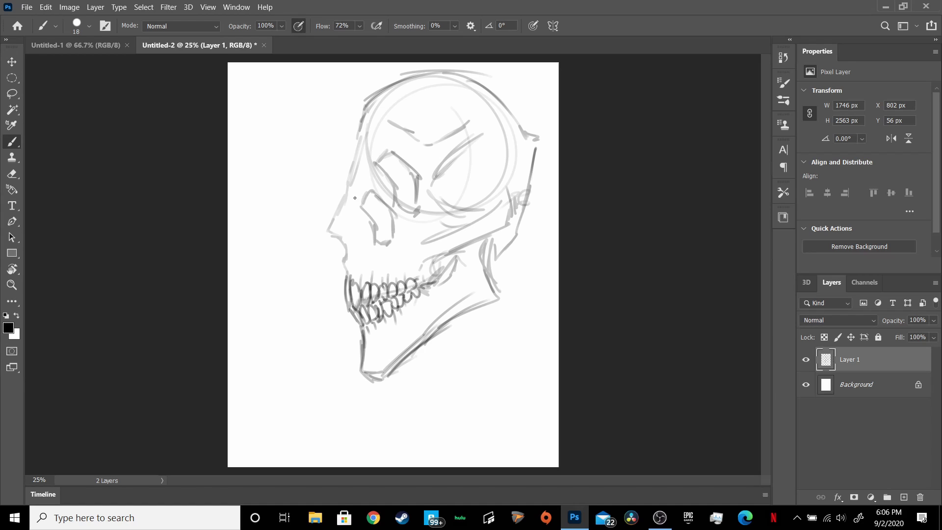
mouse_move(350, 190)
left_mouse_down()
mouse_move(320, 241)
mouse_move(337, 237)
mouse_move(317, 247)
mouse_move(342, 240)
left_mouse_up()
- Darken the upper lip, the teeth's left edges, the jaw line and the nose-brow line
left_click_drag(340, 243, 344, 305)
left_click_drag(346, 292, 348, 270)
mouse_move(344, 324)
left_mouse_down()
mouse_move(358, 313)
mouse_move(343, 315)
left_mouse_up()
left_click_drag(360, 336, 361, 371)
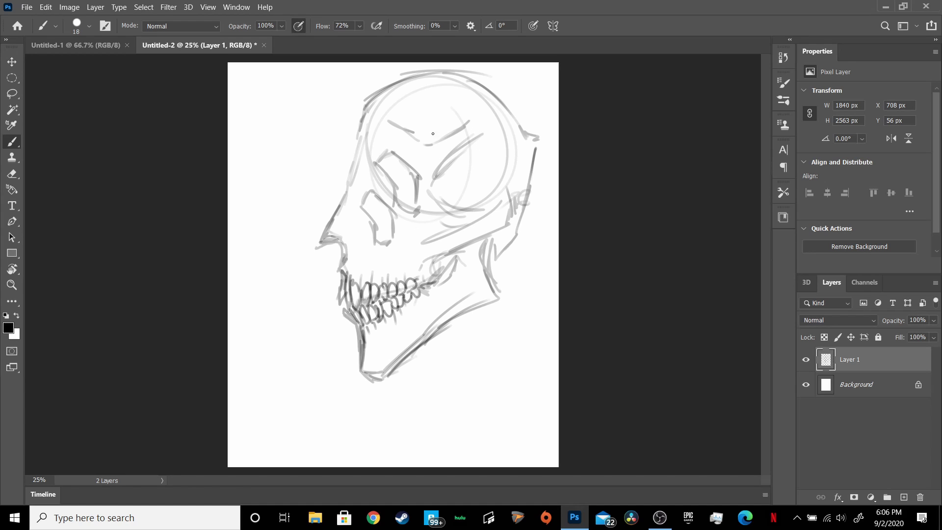
mouse_move(334, 214)
left_mouse_down()
mouse_move(354, 161)
mouse_move(347, 139)
mouse_move(379, 94)
mouse_move(324, 238)
left_mouse_up()
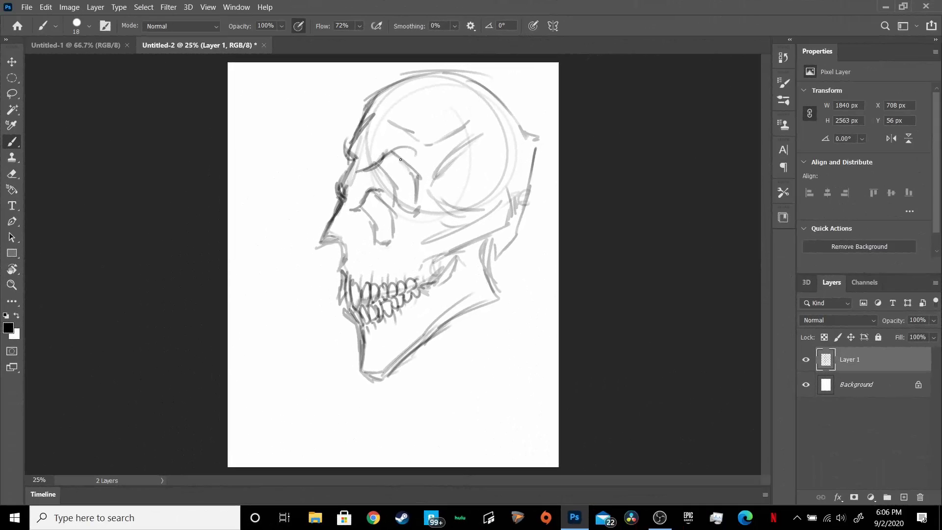
- Erase the messy eye-socket strokes and redraw the socket and brow
left_click_drag(391, 155, 408, 157)
left_click(12, 173)
left_click_drag(411, 152, 423, 190)
left_click(12, 142)
mouse_move(394, 130)
left_mouse_down()
mouse_move(446, 143)
mouse_move(476, 130)
mouse_move(448, 140)
mouse_move(429, 201)
mouse_move(515, 209)
left_mouse_up()
- Draw the cheekbone, hatch the cheek below it and add a jaw hinge
mouse_move(438, 194)
left_mouse_down()
mouse_move(486, 215)
mouse_move(449, 241)
mouse_move(423, 288)
left_mouse_up()
mouse_move(474, 245)
left_mouse_down()
mouse_move(430, 280)
mouse_move(435, 295)
mouse_move(453, 263)
mouse_move(468, 271)
left_mouse_up()
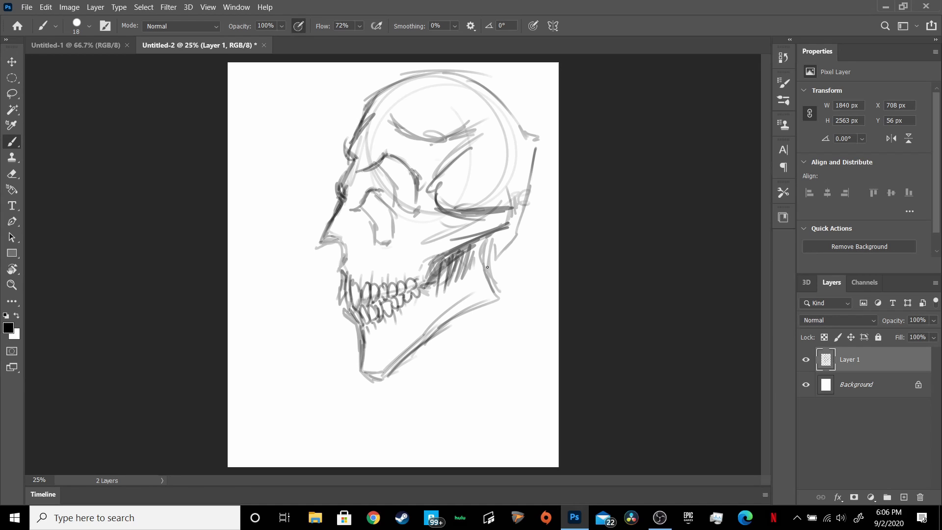
left_click_drag(495, 232, 489, 264)
mouse_move(532, 214)
left_mouse_down()
mouse_move(505, 219)
mouse_move(490, 235)
mouse_move(497, 259)
mouse_move(529, 228)
mouse_move(538, 125)
left_mouse_up()
- Outline the top and back of the cranium and add chin and neck strokes
mouse_move(514, 106)
left_mouse_down()
mouse_move(537, 131)
mouse_move(398, 73)
left_mouse_up()
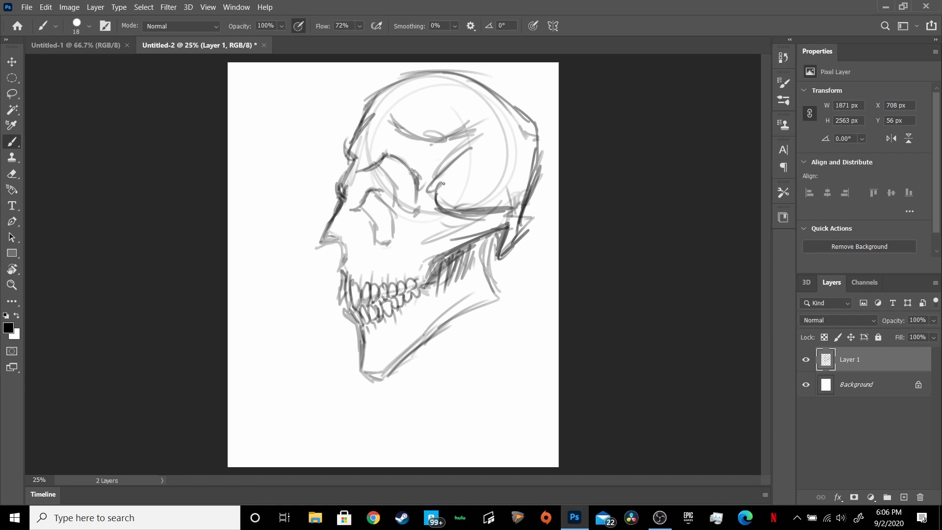
left_click_drag(447, 116, 449, 153)
left_click_drag(372, 114, 446, 91)
left_click_drag(421, 348, 396, 369)
mouse_move(420, 369)
left_mouse_down()
mouse_move(398, 382)
mouse_move(430, 397)
mouse_move(461, 444)
mouse_move(431, 366)
mouse_move(467, 438)
left_mouse_up()
- Draw the front and back neck lines with curving strokes behind the neck to the page bottom
left_click_drag(435, 326, 459, 384)
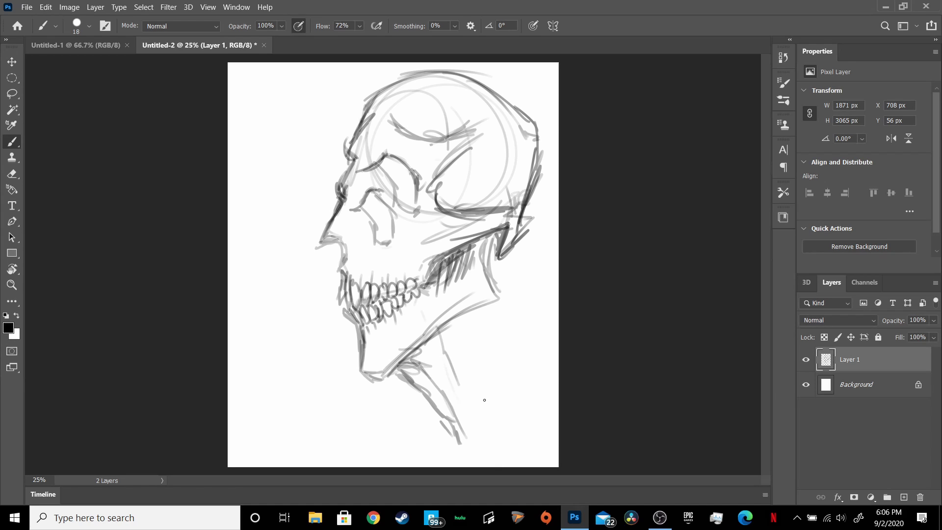
mouse_move(479, 437)
left_mouse_down()
mouse_move(475, 309)
mouse_move(478, 444)
left_mouse_up()
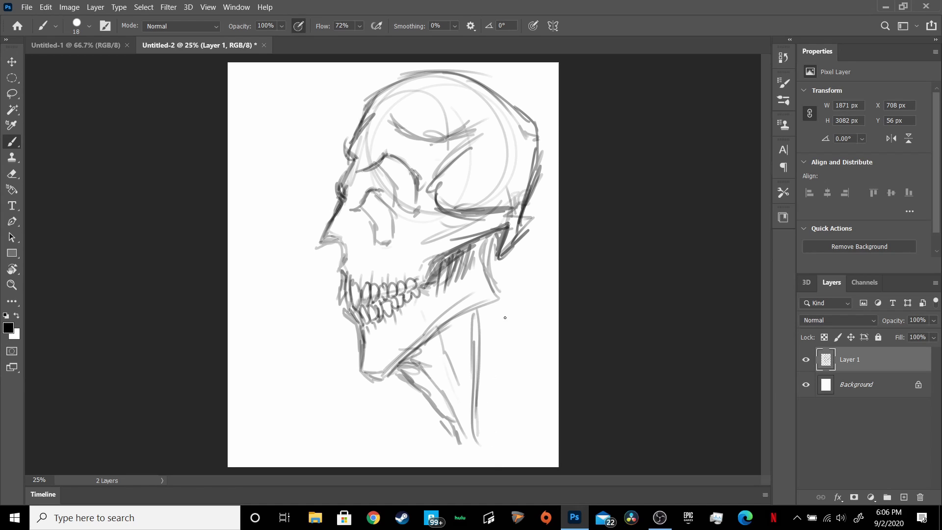
left_click_drag(497, 287, 509, 324)
mouse_move(502, 255)
left_mouse_down()
mouse_move(500, 312)
mouse_move(514, 383)
left_mouse_up()
left_click_drag(504, 337, 518, 449)
left_click_drag(501, 248, 516, 353)
left_click_drag(520, 367, 537, 384)
left_click_drag(510, 270, 539, 363)
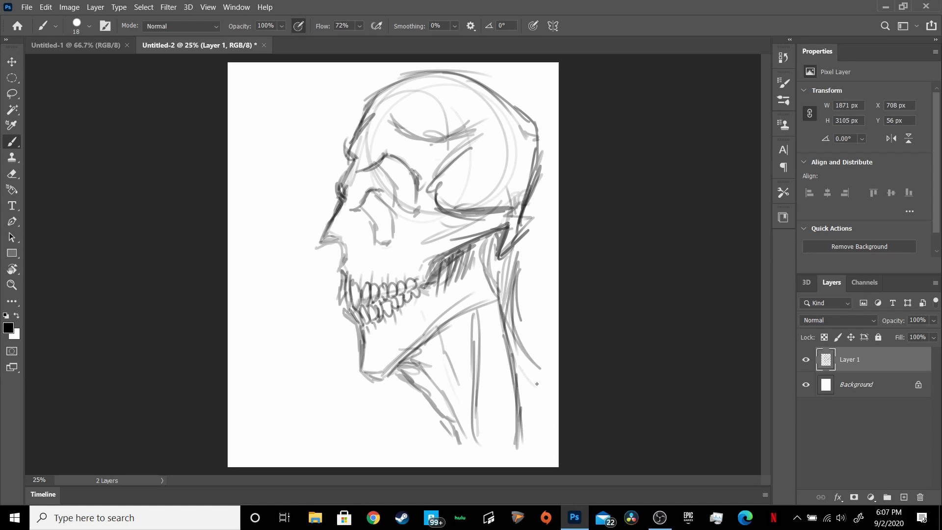
left_click_drag(520, 324, 552, 363)
left_click_drag(508, 277, 555, 365)
left_click_drag(518, 316, 559, 359)
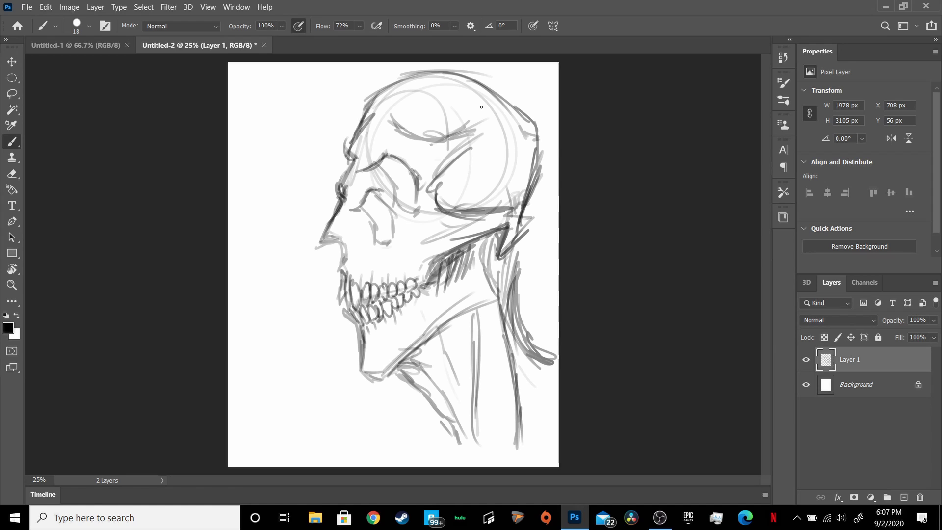
- Hatch inside the rear oval and across the upper skull, and outline the skull top
mouse_move(436, 186)
left_mouse_down()
mouse_move(480, 144)
mouse_move(491, 154)
left_mouse_up()
left_click_drag(443, 214, 498, 183)
mouse_move(458, 213)
left_mouse_down()
mouse_move(505, 182)
mouse_move(503, 196)
left_mouse_up()
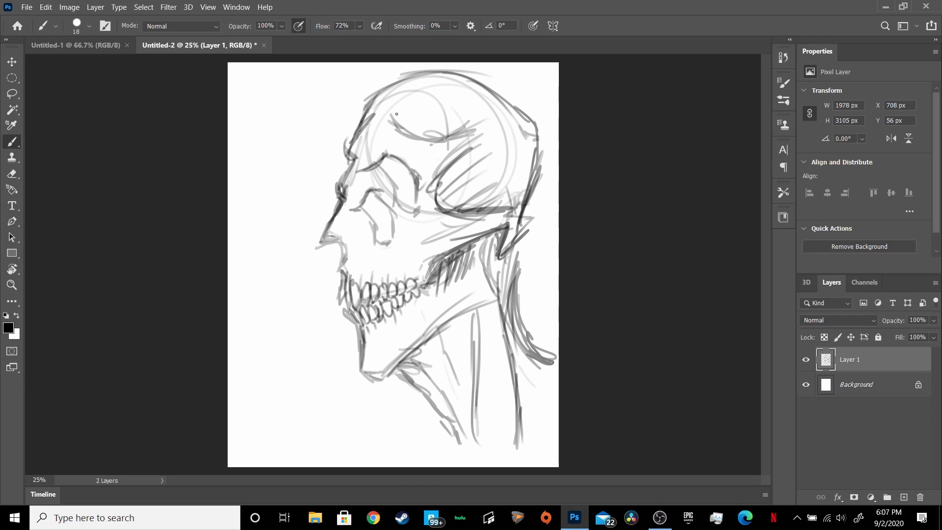
mouse_move(397, 117)
left_mouse_down()
mouse_move(408, 95)
mouse_move(425, 101)
left_mouse_up()
mouse_move(415, 139)
left_mouse_down()
mouse_move(478, 109)
mouse_move(474, 127)
mouse_move(534, 129)
mouse_move(543, 188)
mouse_move(534, 157)
left_mouse_up()
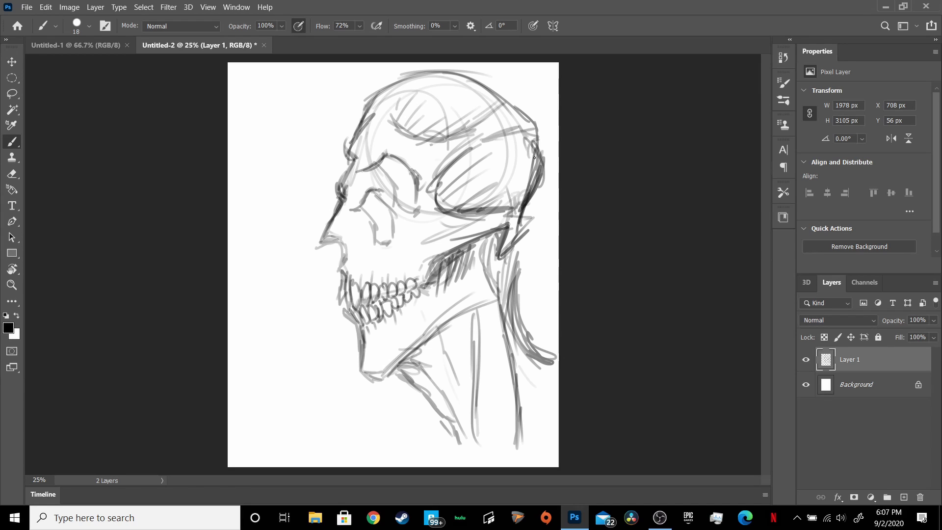
mouse_move(500, 104)
left_mouse_down()
mouse_move(486, 86)
mouse_move(432, 65)
mouse_move(392, 89)
mouse_move(400, 115)
left_mouse_up()
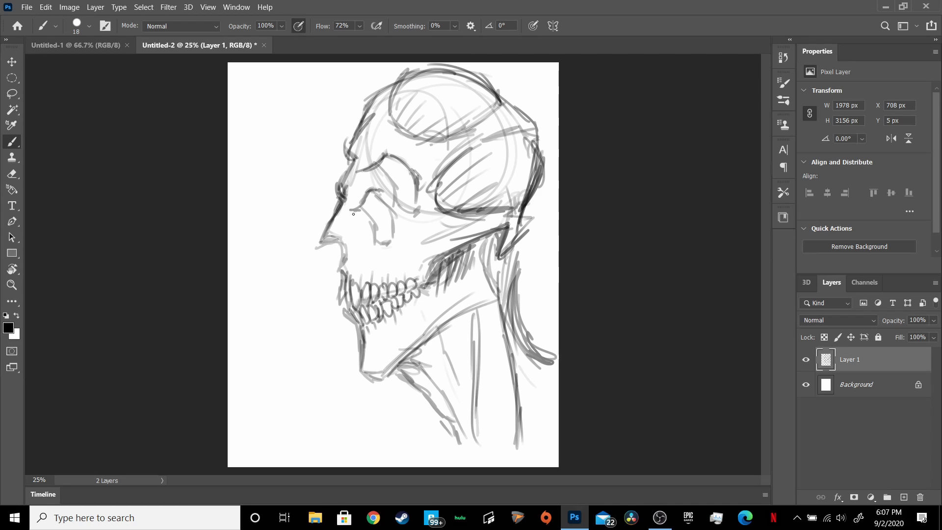
- Add sketch strokes along the nose, below the eye and around the eye socket
left_click_drag(341, 238, 363, 215)
mouse_move(423, 214)
left_mouse_down()
mouse_move(456, 231)
mouse_move(476, 217)
left_mouse_up()
mouse_move(379, 160)
left_mouse_down()
mouse_move(372, 143)
mouse_move(357, 137)
left_mouse_up()
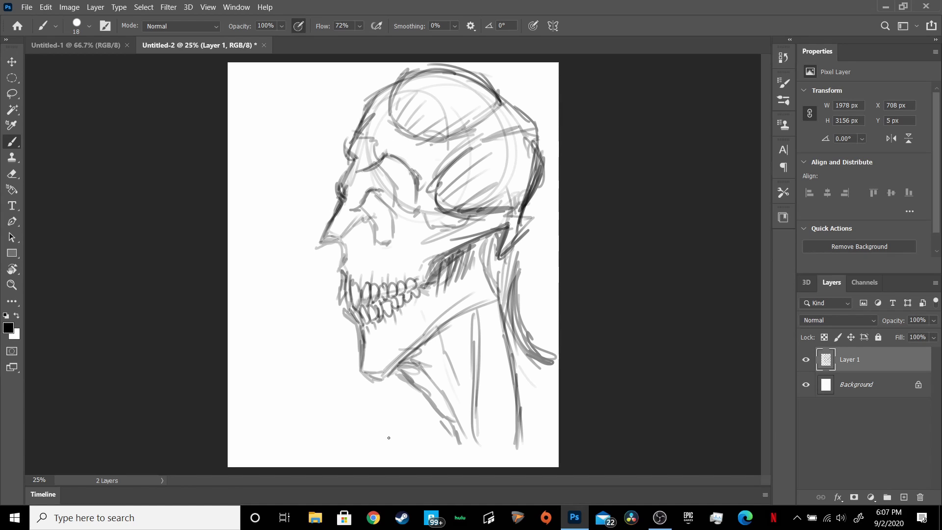
- Add a new empty layer and fade the sketch layer beneath it to 42% opacity
left_click(903, 497)
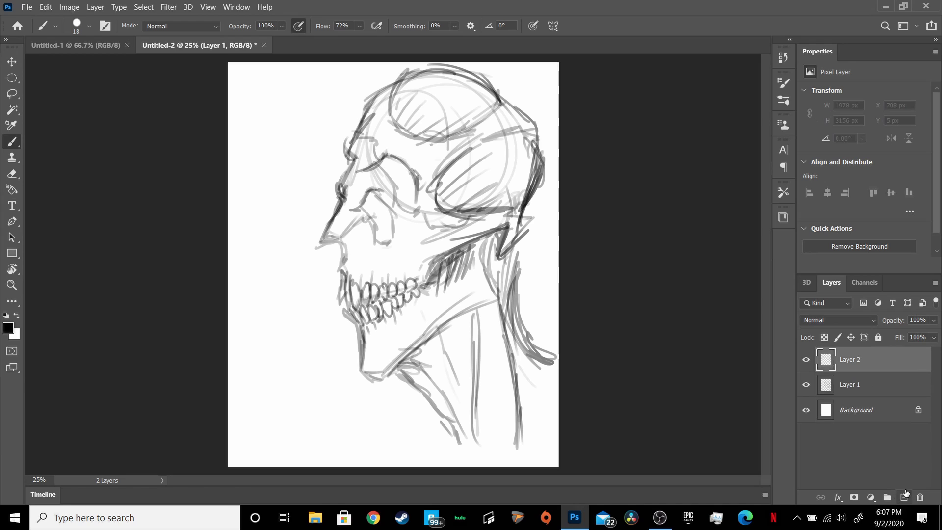
left_click(869, 386)
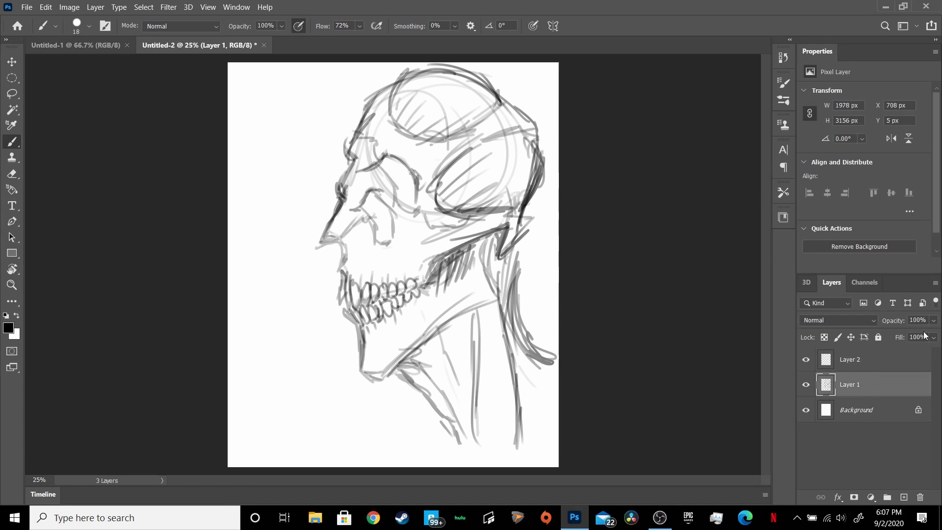
left_click(933, 320)
left_click_drag(935, 333, 901, 335)
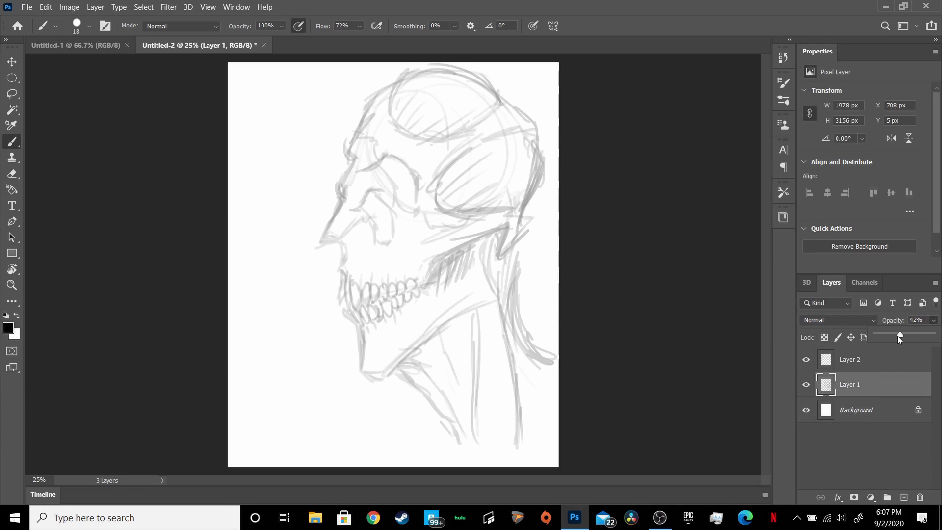
left_click(878, 361)
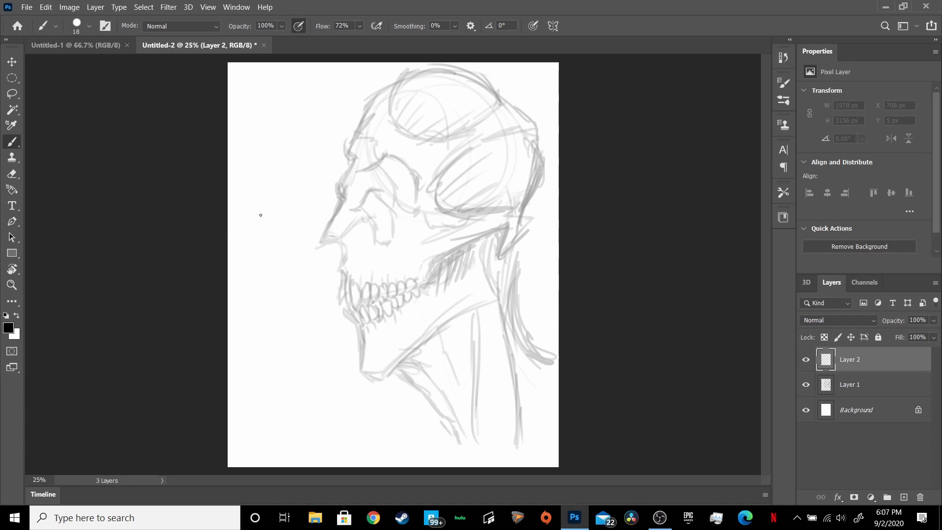
- Choose the KYLE Ultimate Charcoal brush preset for inking
right_click(14, 145)
left_click(75, 142)
left_click(88, 26)
scroll(204, 162, "down", 2)
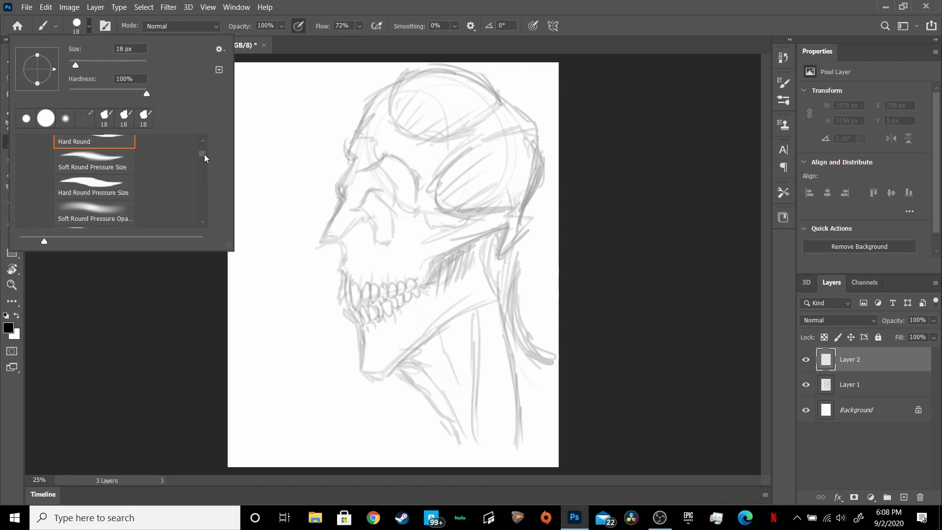
scroll(204, 156, "down", 2)
scroll(204, 157, "down", 2)
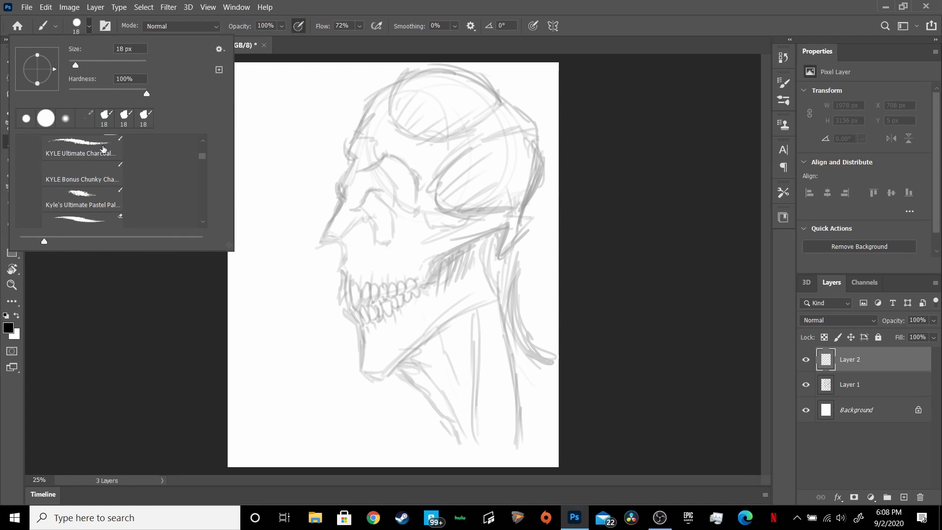
left_click(102, 153)
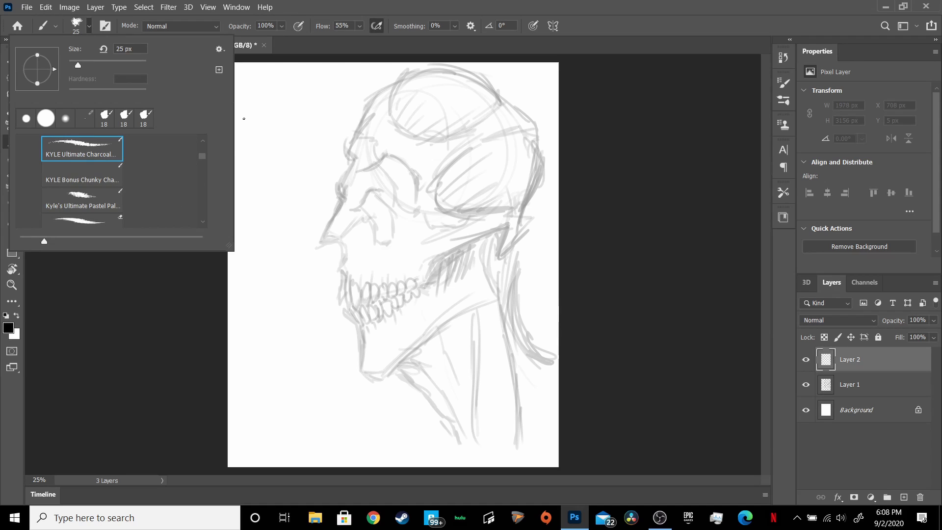
left_click(152, 348)
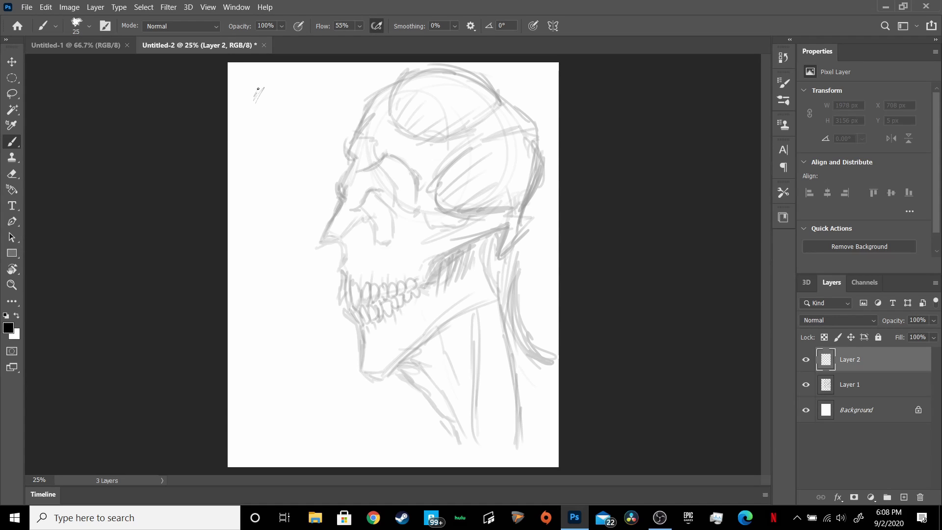
- Try the charcoal brush with test strokes on the left margin, then erase them
left_click_drag(258, 91, 251, 187)
mouse_move(290, 117)
left_mouse_down()
mouse_move(308, 146)
mouse_move(265, 204)
mouse_move(344, 91)
left_mouse_up()
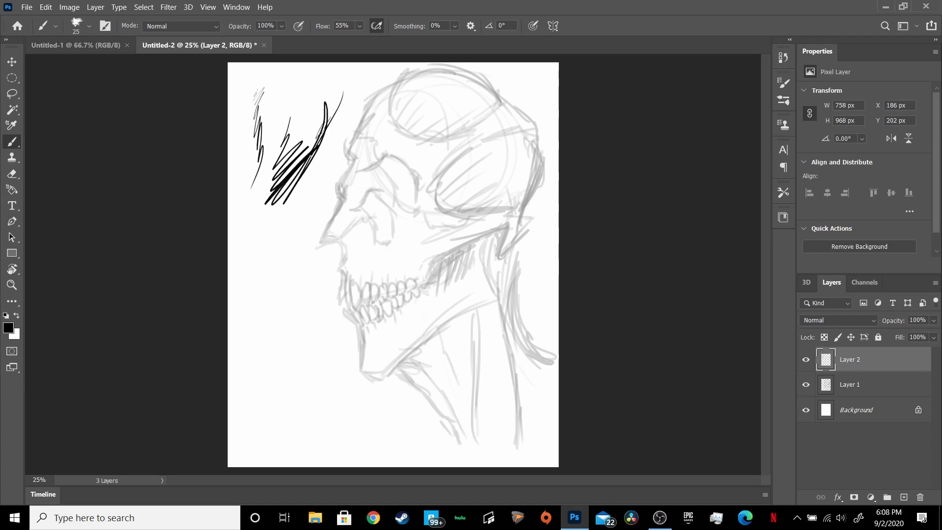
left_click_drag(333, 127, 352, 109)
left_click_drag(274, 207, 260, 221)
left_click_drag(263, 264, 258, 286)
mouse_move(300, 219)
left_mouse_down()
mouse_move(259, 288)
mouse_move(286, 281)
left_mouse_up()
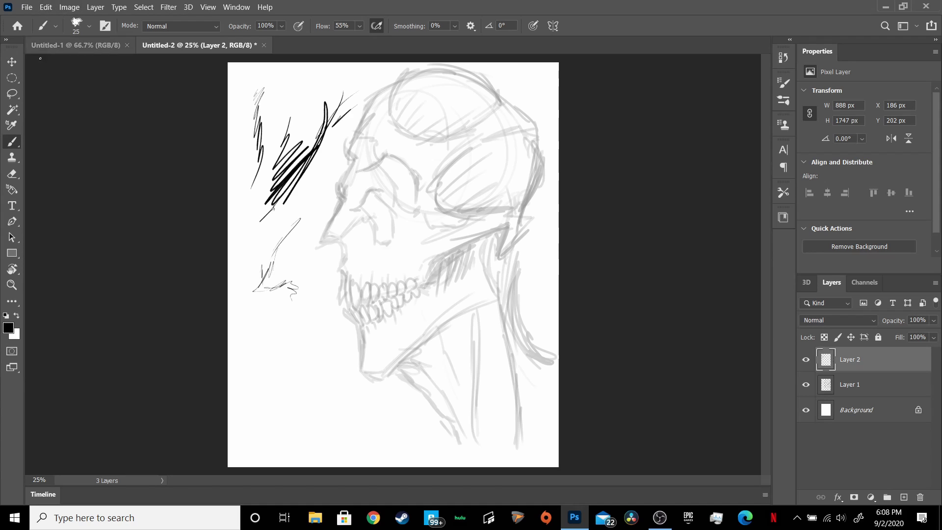
left_click(12, 174)
mouse_move(273, 126)
left_mouse_down()
mouse_move(269, 115)
mouse_move(344, 105)
left_mouse_up()
left_click(13, 142)
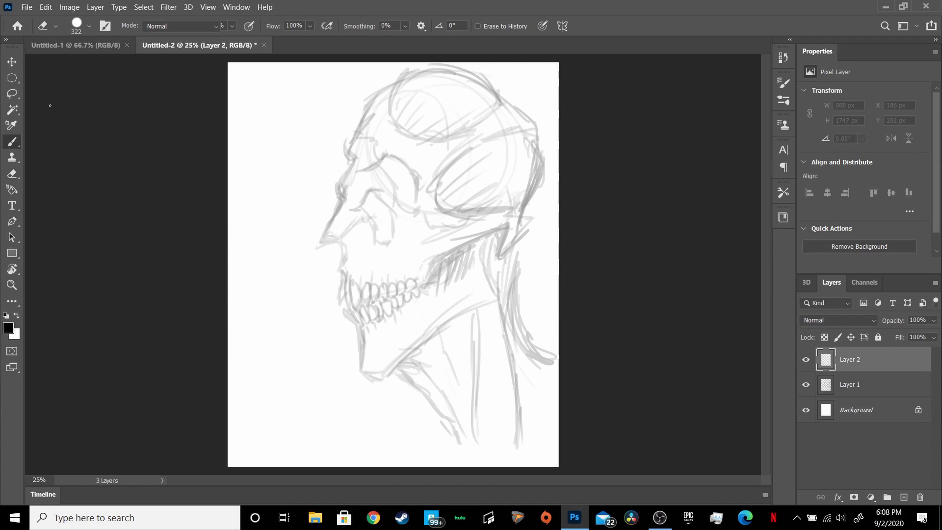
- Enlarge the charcoal brush size and test it with strokes on the left margin
left_click(89, 26)
left_click_drag(84, 63, 91, 62)
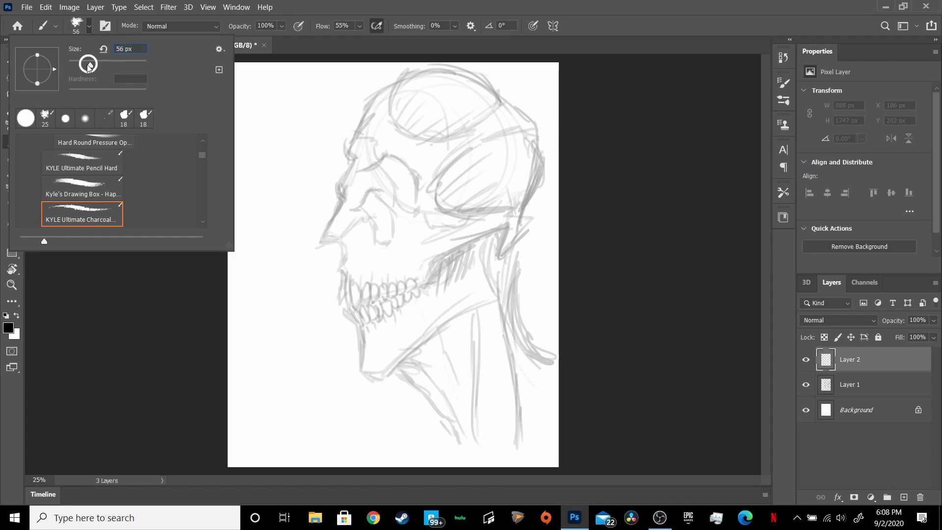
left_click_drag(90, 66, 87, 67)
key("Return")
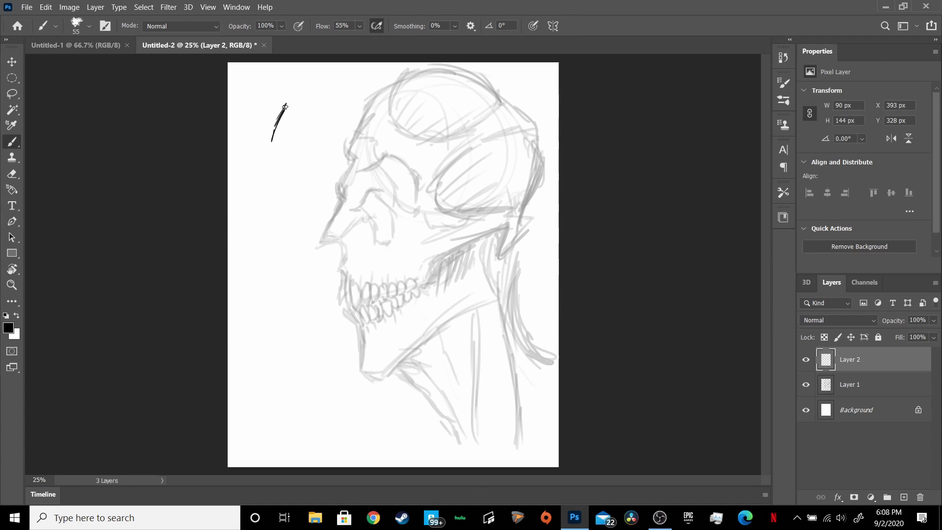
left_click_drag(284, 105, 253, 253)
left_click_drag(283, 155, 256, 245)
left_click_drag(290, 174, 257, 248)
left_click_drag(306, 202, 269, 238)
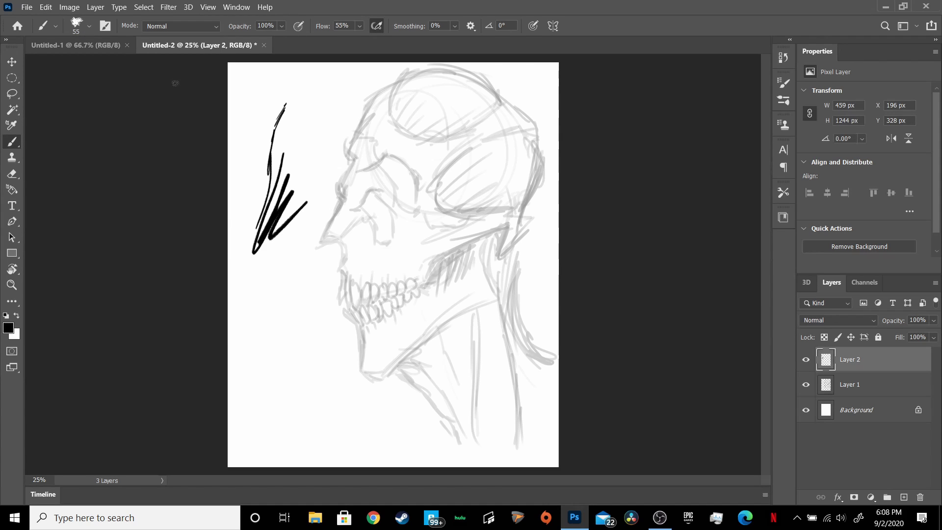
- Undo all the larger-brush test strokes with Edit > Undo
left_click(46, 6)
key("Escape")
key("ctrl+z")
key("ctrl+z")
key("ctrl+z")
left_click(49, 9)
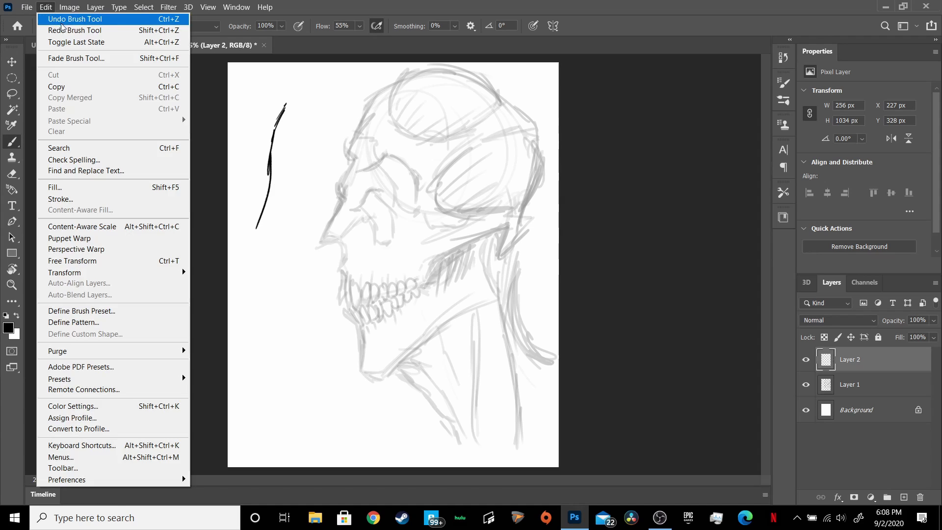
left_click(72, 17)
left_click(46, 7)
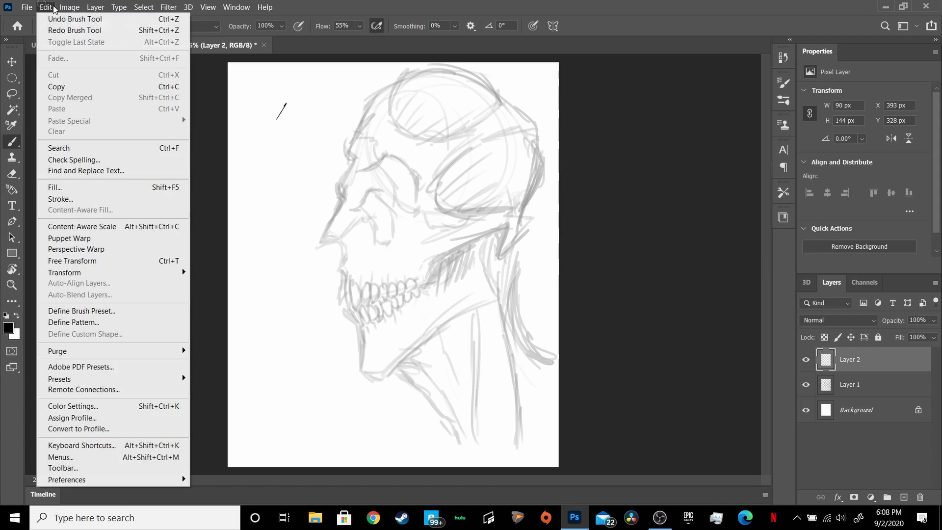
left_click(57, 16)
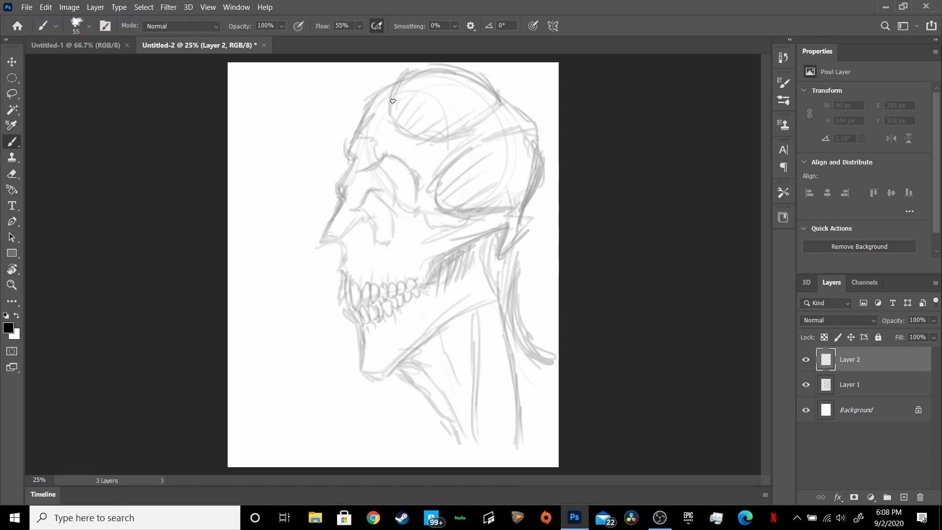
- Ink the eyebrow line and fill both eye sockets with dense black cross-hatching
mouse_move(349, 211)
left_mouse_down()
mouse_move(382, 193)
mouse_move(373, 237)
mouse_move(384, 248)
mouse_move(399, 215)
mouse_move(381, 195)
mouse_move(394, 221)
left_mouse_up()
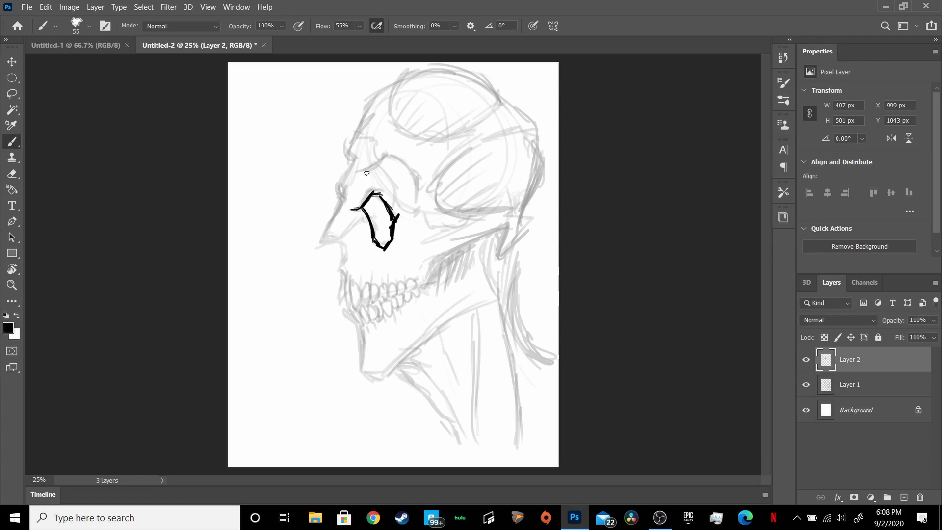
mouse_move(363, 173)
left_mouse_down()
mouse_move(390, 156)
mouse_move(405, 163)
mouse_move(391, 187)
mouse_move(411, 215)
mouse_move(421, 184)
mouse_move(406, 166)
mouse_move(398, 212)
mouse_move(376, 211)
mouse_move(389, 240)
left_mouse_up()
left_click_drag(366, 203, 388, 241)
mouse_move(399, 166)
left_mouse_down()
mouse_move(384, 166)
mouse_move(406, 184)
mouse_move(416, 211)
mouse_move(387, 216)
mouse_move(387, 243)
left_mouse_up()
left_click_drag(412, 169, 395, 206)
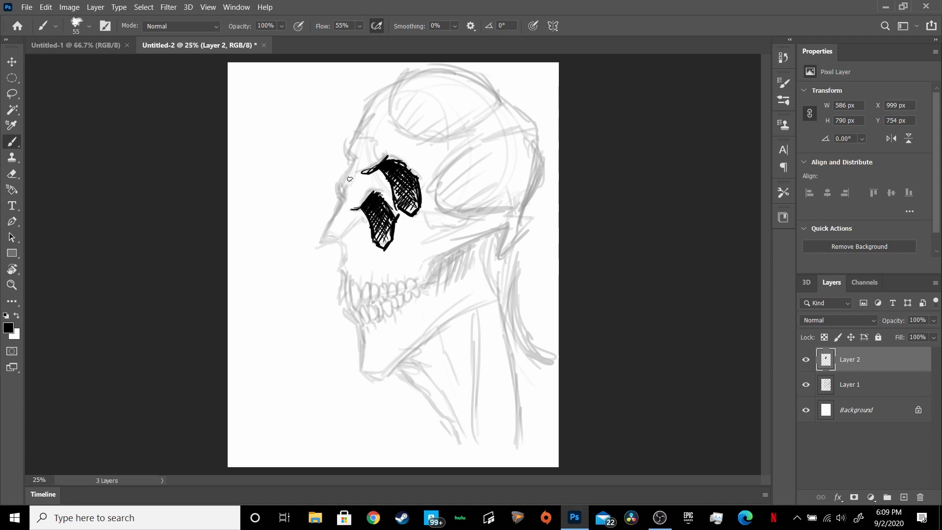
- Ink the brow and nose profile, the nostril, and the forehead outline toward the skull top
left_click_drag(351, 162, 358, 129)
mouse_move(349, 164)
left_mouse_down()
mouse_move(321, 250)
mouse_move(335, 247)
mouse_move(342, 267)
left_mouse_up()
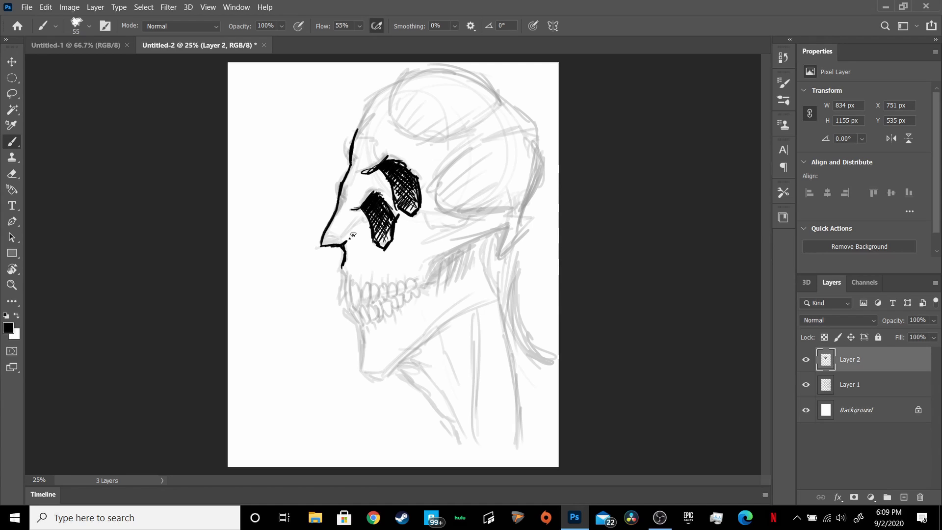
left_click_drag(353, 234, 365, 226)
mouse_move(382, 159)
left_mouse_down()
mouse_move(356, 126)
mouse_move(385, 83)
left_mouse_up()
left_click(362, 138)
left_click_drag(382, 87, 403, 76)
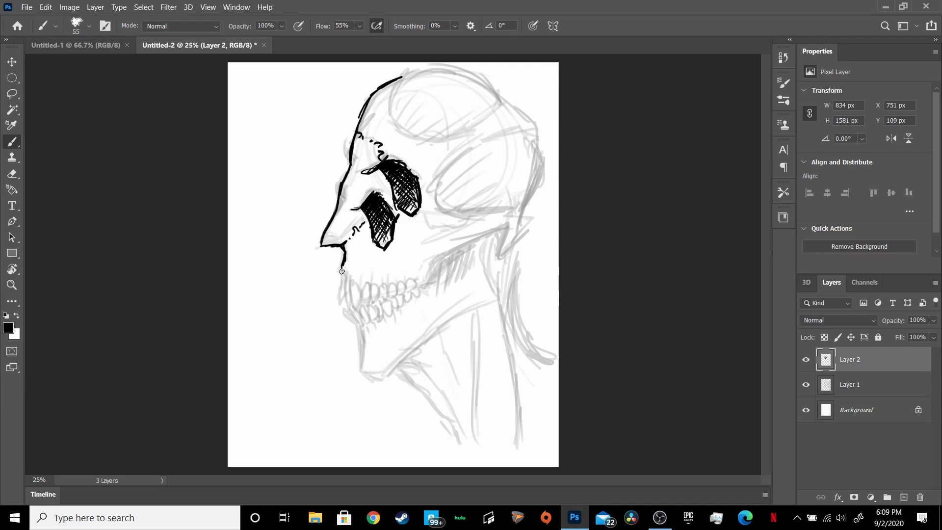
- Ink the chin, front teeth line, jaw stroke, the rear oval contour and the skull-top line
mouse_move(342, 271)
left_mouse_down()
mouse_move(360, 292)
mouse_move(426, 283)
mouse_move(386, 298)
mouse_move(381, 287)
mouse_move(354, 309)
mouse_move(357, 283)
mouse_move(341, 305)
left_mouse_up()
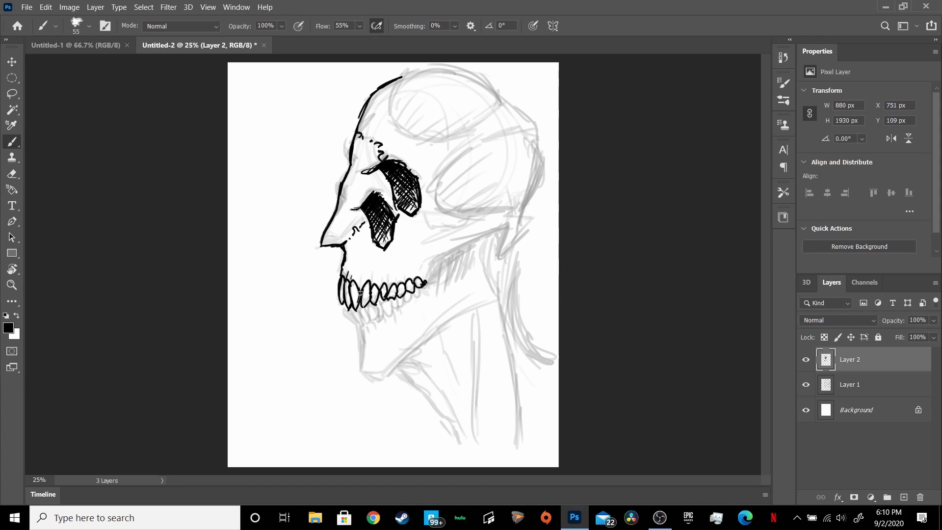
mouse_move(361, 273)
left_mouse_down()
mouse_move(361, 296)
mouse_move(397, 289)
left_mouse_up()
mouse_move(426, 279)
left_mouse_down()
mouse_move(435, 257)
mouse_move(502, 231)
mouse_move(497, 265)
mouse_move(525, 228)
mouse_move(528, 203)
left_mouse_up()
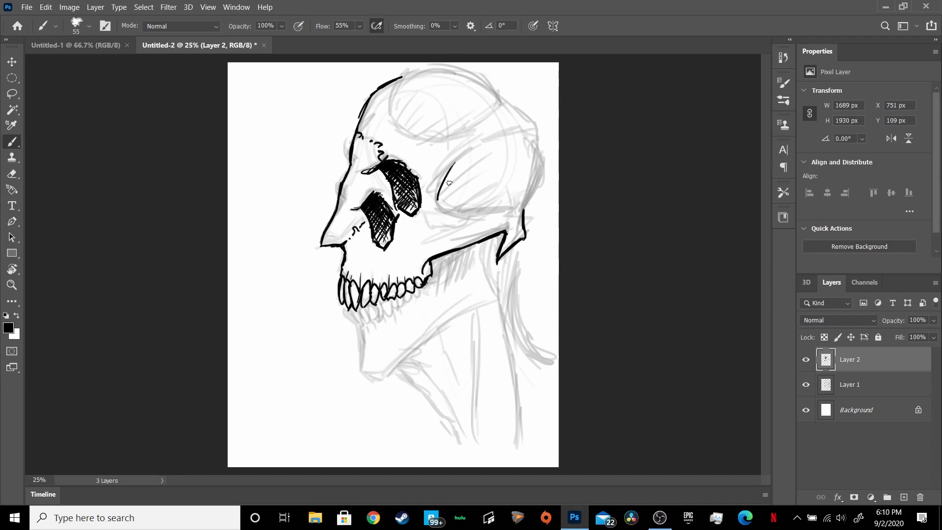
mouse_move(436, 198)
left_mouse_down()
mouse_move(470, 150)
mouse_move(512, 132)
left_mouse_up()
mouse_move(436, 198)
left_mouse_down()
mouse_move(457, 212)
mouse_move(519, 210)
mouse_move(541, 143)
mouse_move(536, 129)
mouse_move(518, 130)
left_mouse_up()
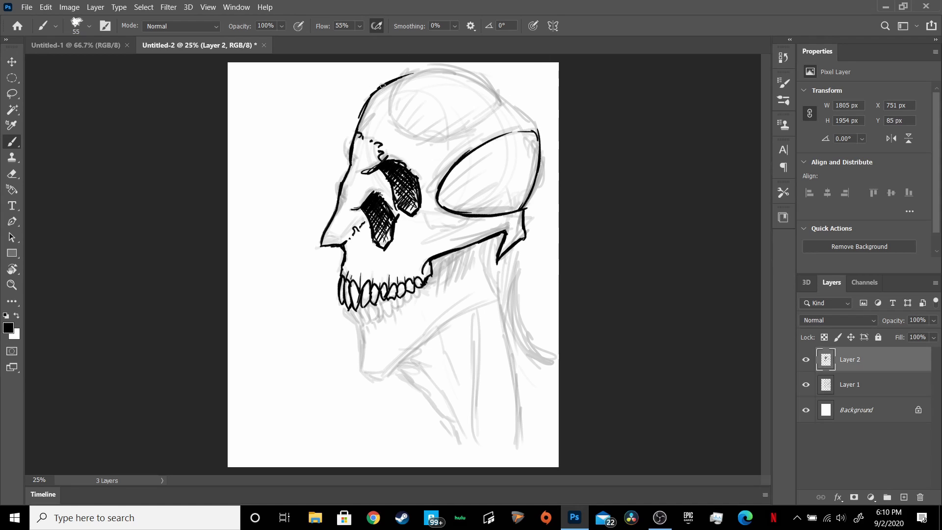
mouse_move(383, 86)
left_mouse_down()
mouse_move(441, 71)
mouse_move(496, 81)
mouse_move(523, 115)
mouse_move(379, 83)
mouse_move(519, 133)
mouse_move(353, 78)
left_mouse_up()
- Ink the cranium's top outline with brush smoothing raised to about 73%
left_click(13, 176)
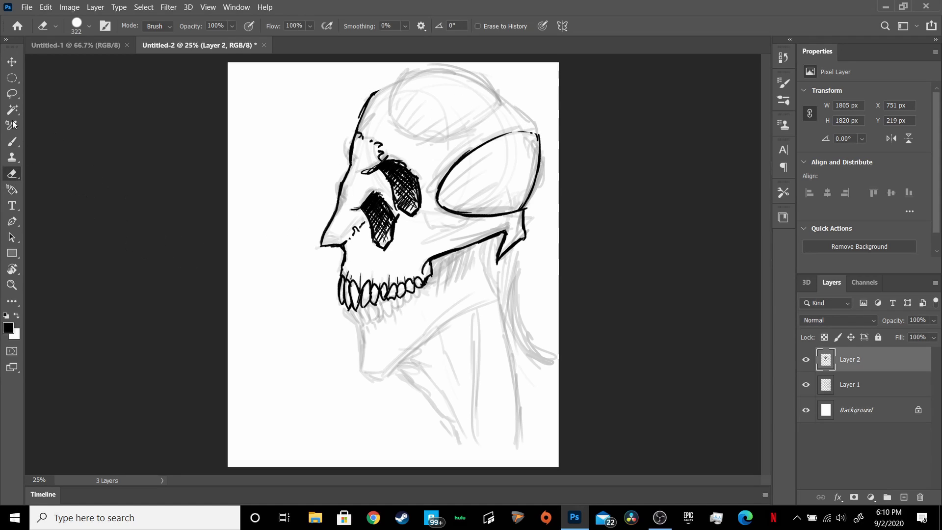
left_click(12, 142)
left_click(454, 26)
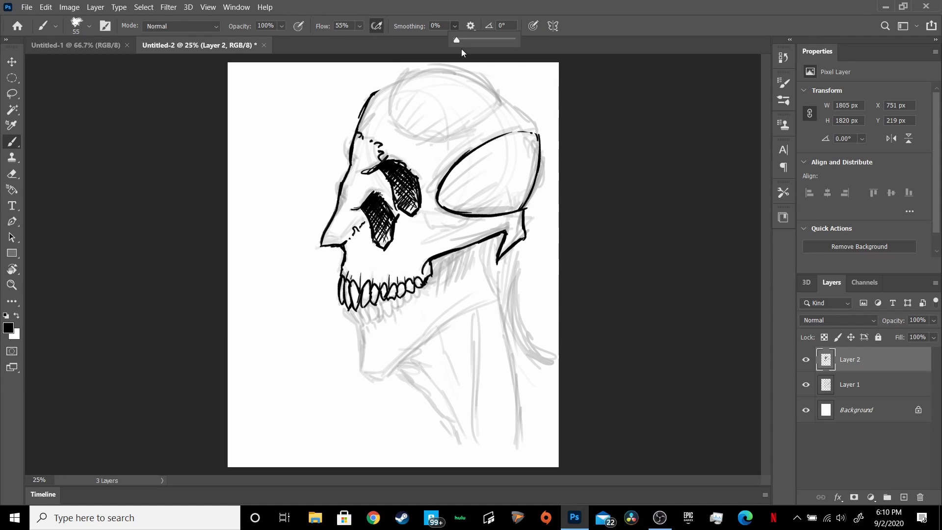
left_click_drag(479, 42, 501, 44)
mouse_move(388, 83)
left_mouse_down()
mouse_move(373, 95)
mouse_move(456, 67)
mouse_move(505, 91)
mouse_move(529, 120)
left_mouse_up()
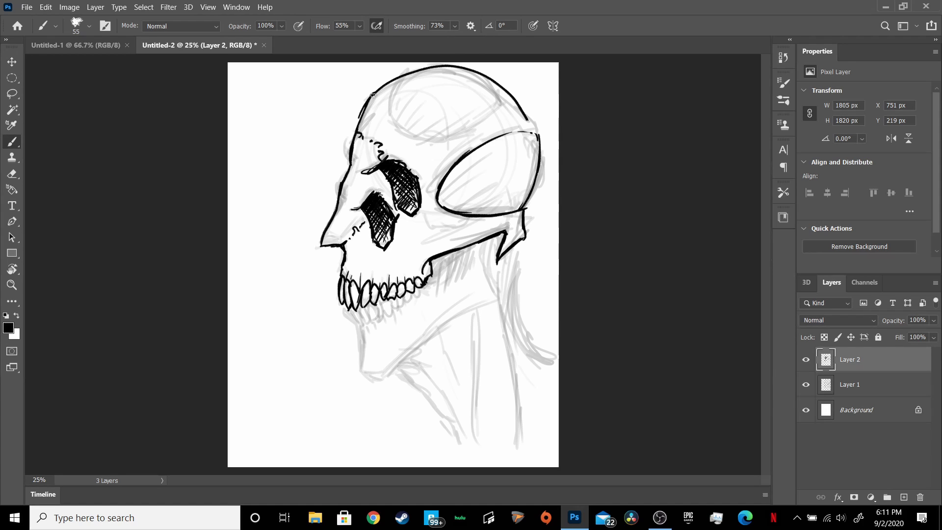
- At 0% smoothing, extend and thicken the side ellipse edges and ink the brow curve
left_click(454, 26)
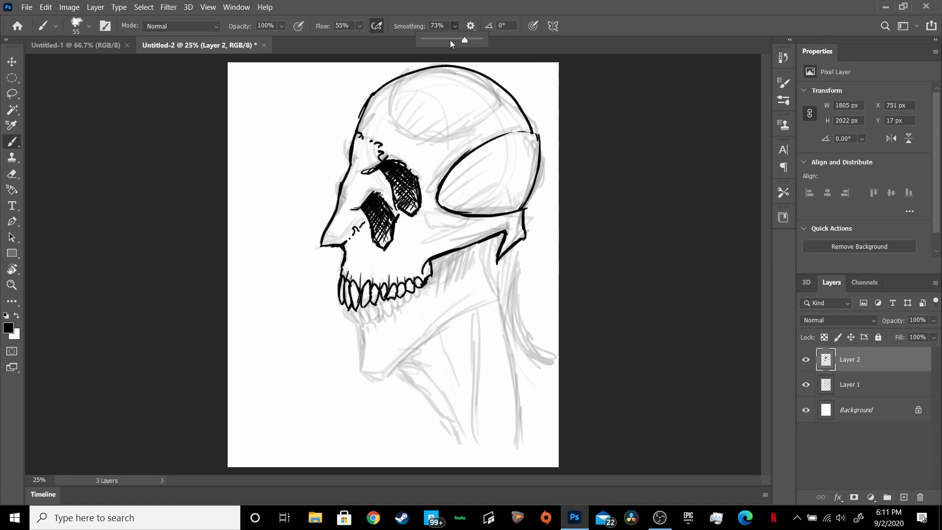
left_click_drag(453, 39, 424, 40)
left_click_drag(443, 211, 431, 207)
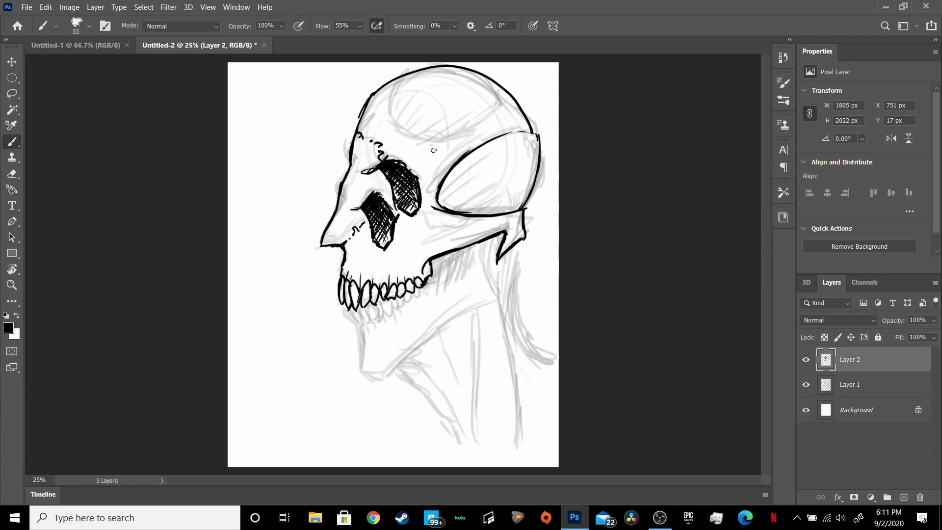
left_click_drag(434, 186, 482, 141)
mouse_move(401, 133)
left_mouse_down()
mouse_move(498, 123)
mouse_move(418, 141)
mouse_move(389, 127)
left_mouse_up()
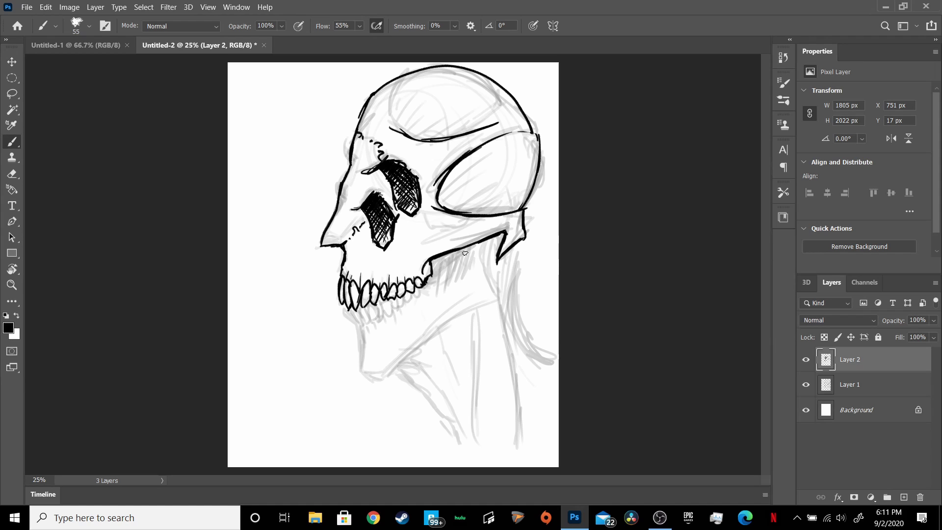
- Hatch inside the side ellipse and along the skull's back edge
left_click_drag(436, 196, 488, 153)
left_click_drag(438, 203, 513, 191)
mouse_move(459, 214)
left_mouse_down()
mouse_move(507, 202)
mouse_move(535, 167)
mouse_move(539, 141)
left_mouse_up()
left_click_drag(532, 178, 492, 188)
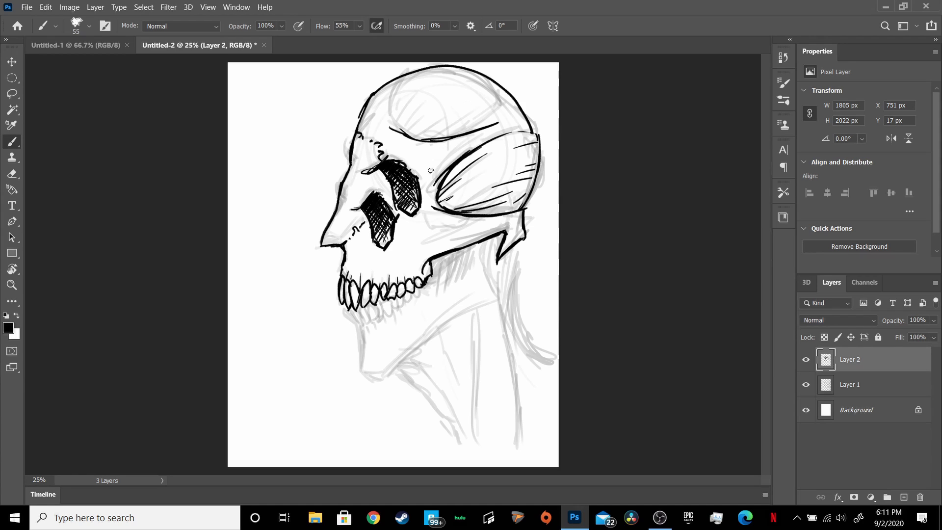
- Ink the jaw line, lower teeth, neck line, jaw corner and back of the jaw
mouse_move(345, 311)
left_mouse_down()
mouse_move(361, 330)
mouse_move(423, 295)
mouse_move(421, 283)
mouse_move(404, 299)
left_mouse_up()
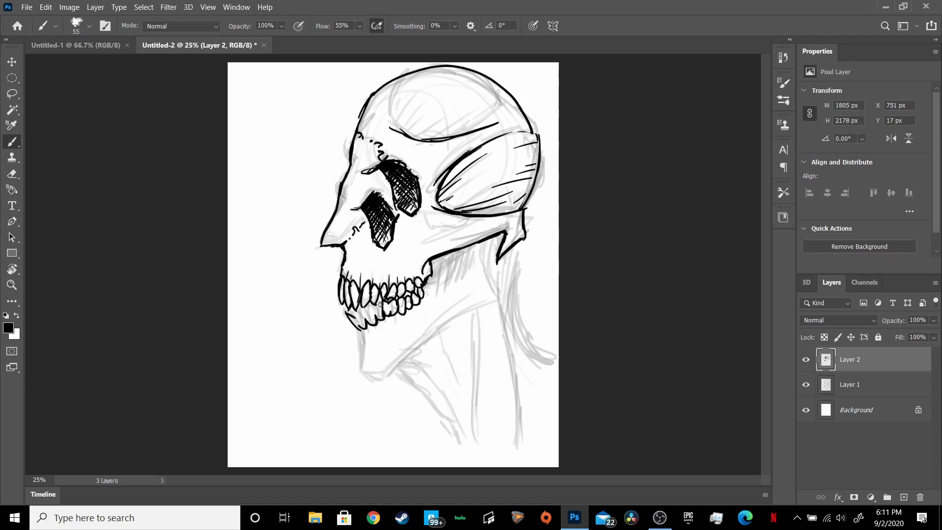
mouse_move(376, 304)
left_mouse_down()
mouse_move(373, 321)
mouse_move(366, 306)
mouse_move(360, 368)
mouse_move(466, 322)
mouse_move(415, 361)
left_mouse_up()
left_click_drag(500, 310, 453, 329)
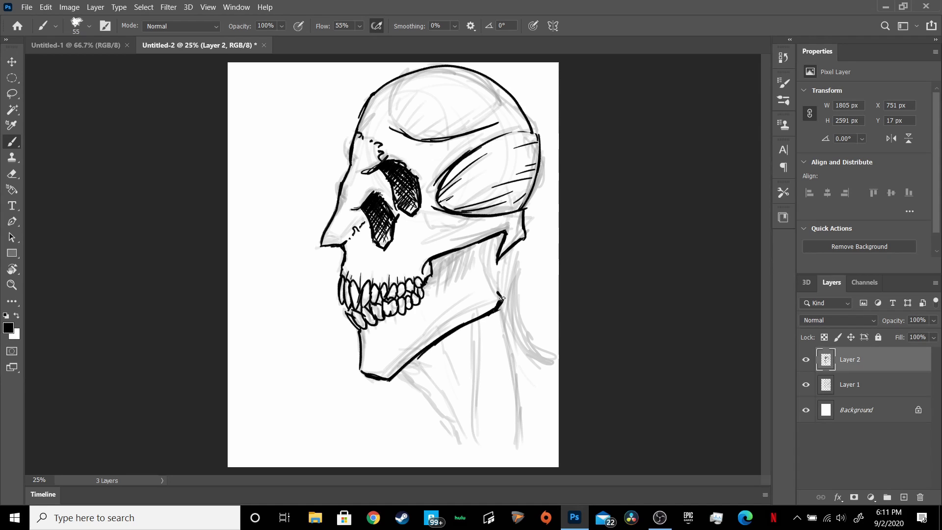
left_click_drag(499, 297, 500, 232)
left_click_drag(426, 294, 435, 260)
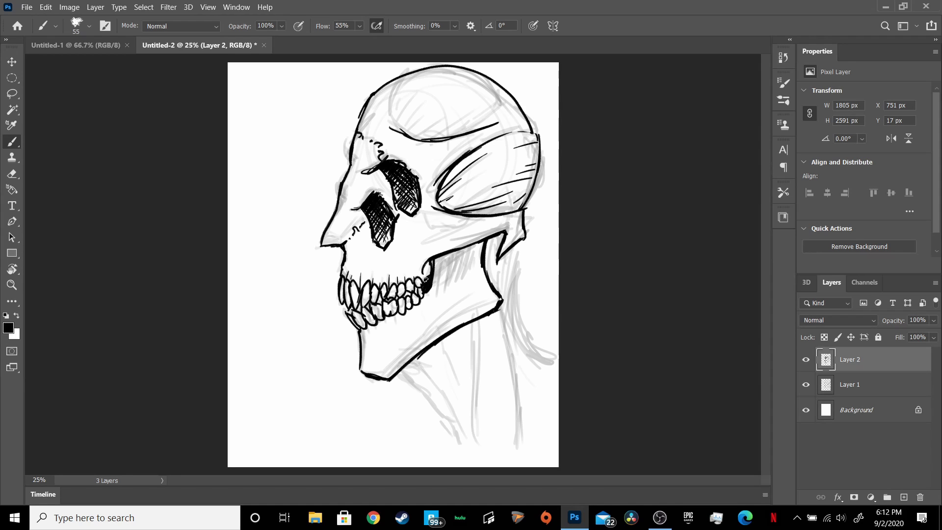
- Hatch the shadow behind the jaw with four short vertical strokes
left_click_drag(437, 256, 436, 292)
left_click_drag(443, 257, 441, 287)
left_click_drag(460, 247, 457, 273)
left_click_drag(472, 245, 468, 268)
- Zoomed in, touch up the front teeth and fill the gaps between them with black
key("ctrl+plus")
key("ctrl+plus")
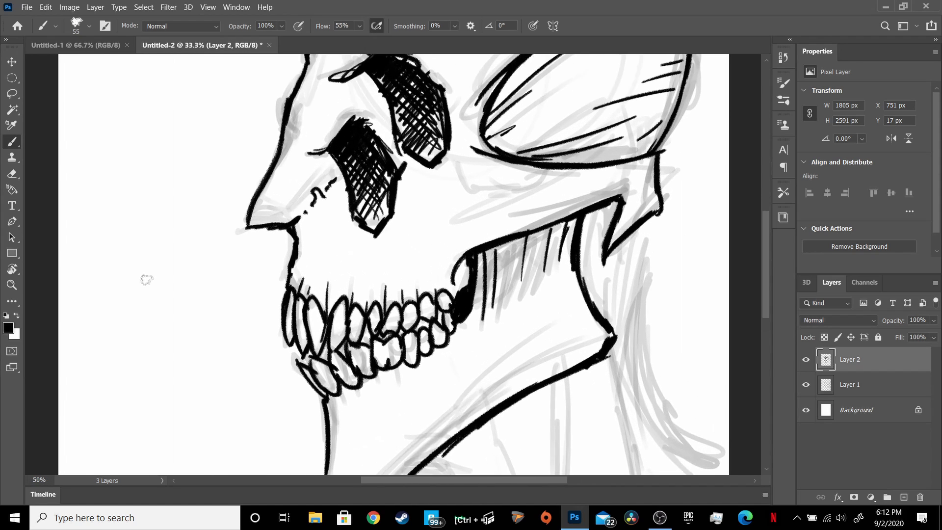
key("ctrl+plus")
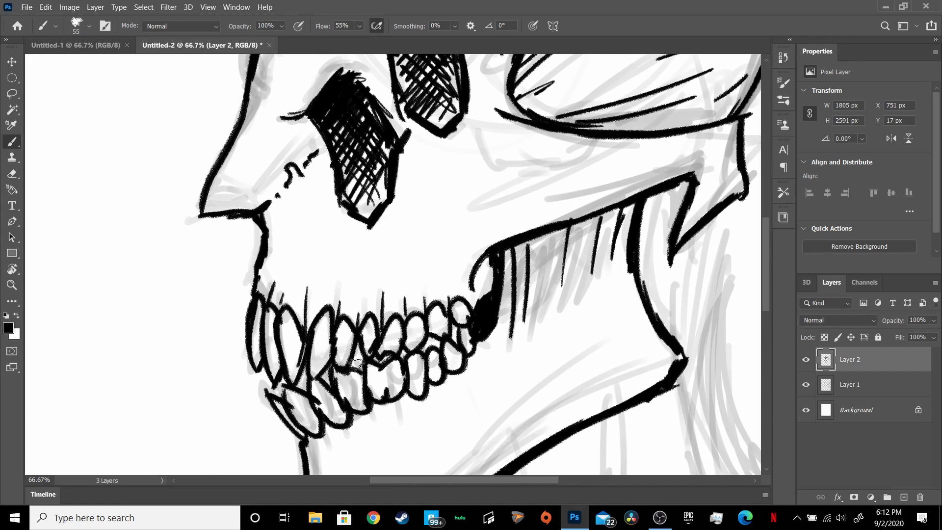
mouse_move(359, 354)
left_mouse_down()
mouse_move(357, 364)
mouse_move(395, 353)
left_mouse_up()
left_click_drag(326, 378, 328, 377)
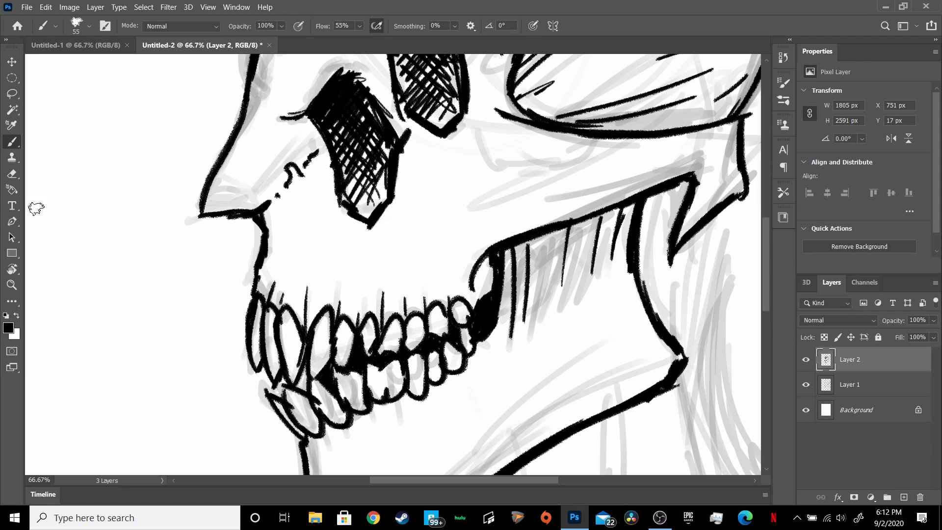
key("ctrl+minus")
key("ctrl+minus")
key("ctrl+minus")
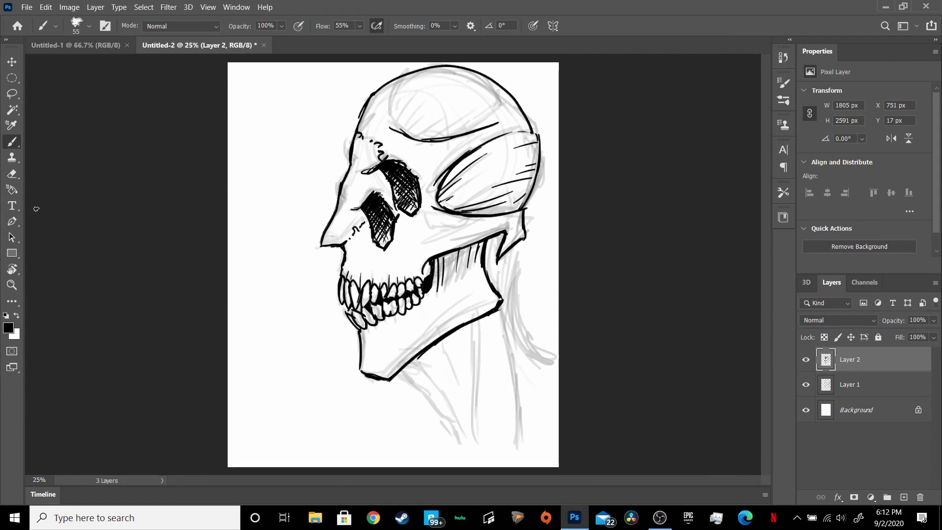
- Reinforce and crosshatch the brow area, and hatch the cheek shadow behind the jaw
left_click_drag(387, 122, 444, 133)
mouse_move(399, 114)
left_mouse_down()
mouse_move(449, 128)
mouse_move(448, 118)
left_mouse_up()
left_click_drag(432, 112, 472, 124)
mouse_move(390, 132)
left_mouse_down()
mouse_move(460, 120)
mouse_move(440, 106)
left_mouse_up()
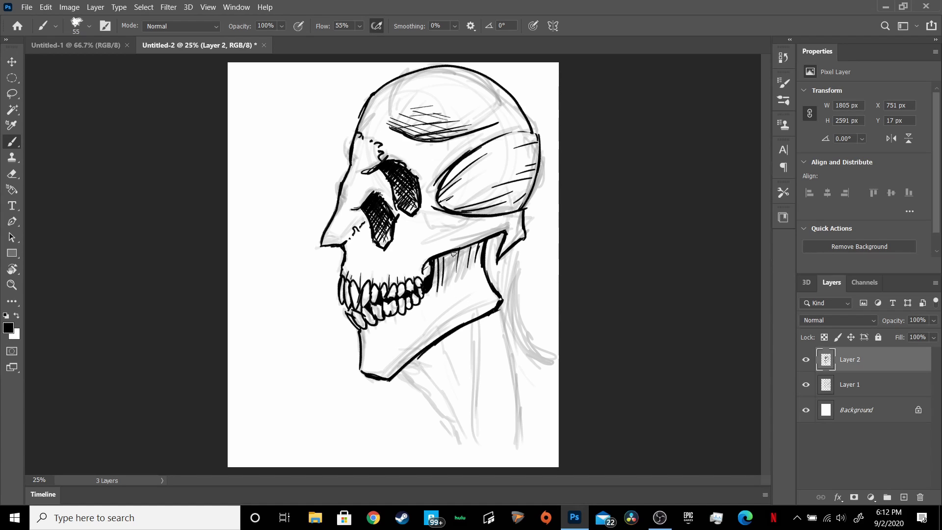
mouse_move(453, 253)
left_mouse_down()
mouse_move(432, 267)
mouse_move(443, 277)
mouse_move(434, 313)
mouse_move(441, 318)
left_mouse_up()
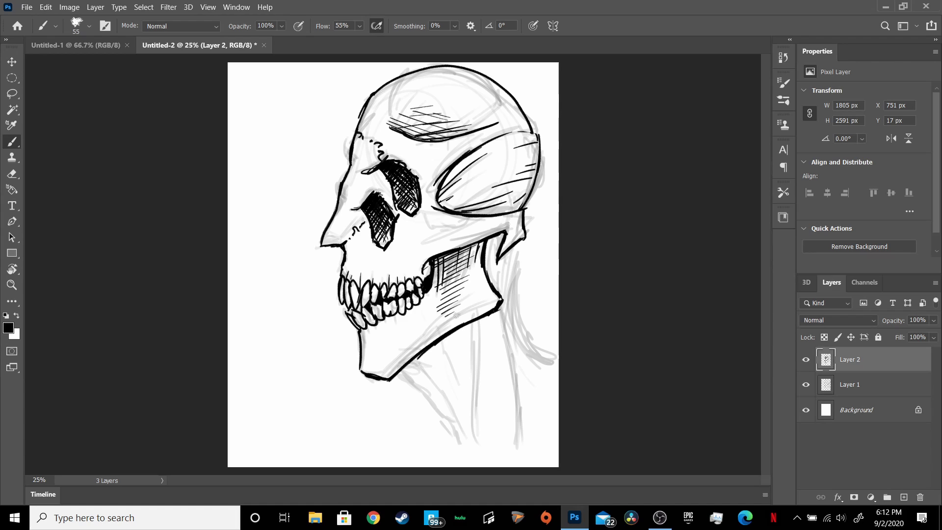
- Reshape a lower front tooth and tap a row of three ink dots along the jaw
mouse_move(360, 324)
left_mouse_down()
mouse_move(371, 325)
mouse_move(369, 340)
mouse_move(416, 307)
left_mouse_up()
left_click(373, 358)
left_click(409, 339)
left_click(431, 323)
- Ink the front and back neck outlines plus a line down from the jaw corner
left_click_drag(478, 325, 469, 441)
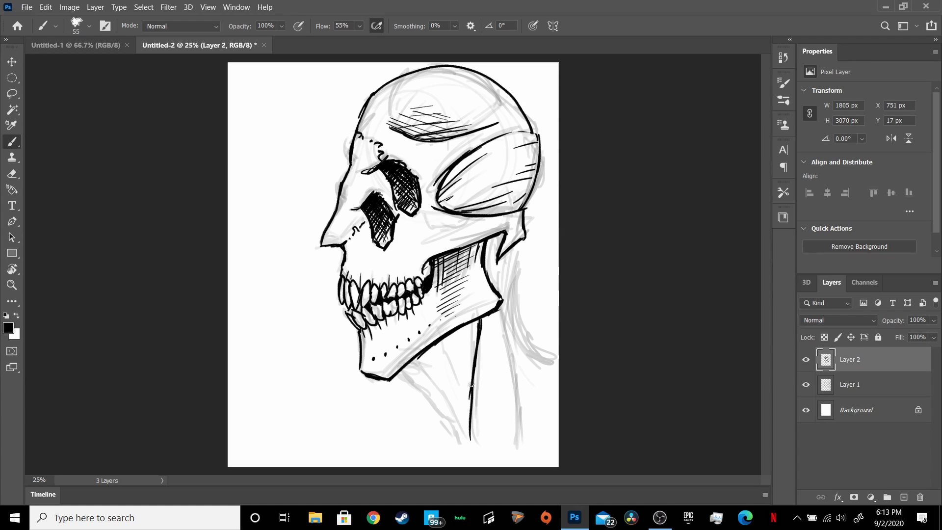
left_click_drag(469, 407, 469, 447)
left_click_drag(501, 255, 512, 417)
left_click_drag(511, 384, 513, 449)
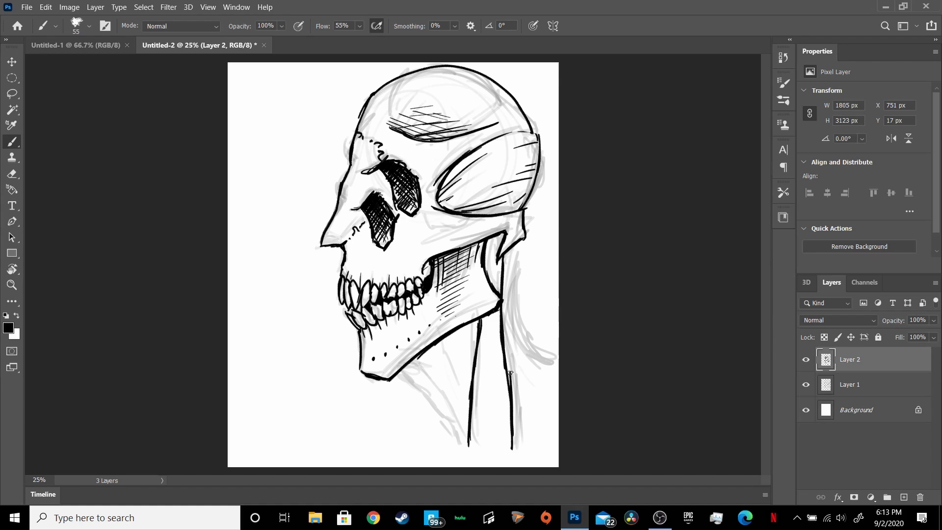
left_click_drag(505, 346, 513, 432)
mouse_move(400, 375)
left_mouse_down()
mouse_move(462, 446)
mouse_move(424, 350)
mouse_move(452, 403)
left_mouse_up()
- Add neck muscle strokes and hatch below the jaw and along the neck's bottom
mouse_move(444, 346)
left_mouse_down()
mouse_move(471, 407)
mouse_move(459, 345)
left_mouse_up()
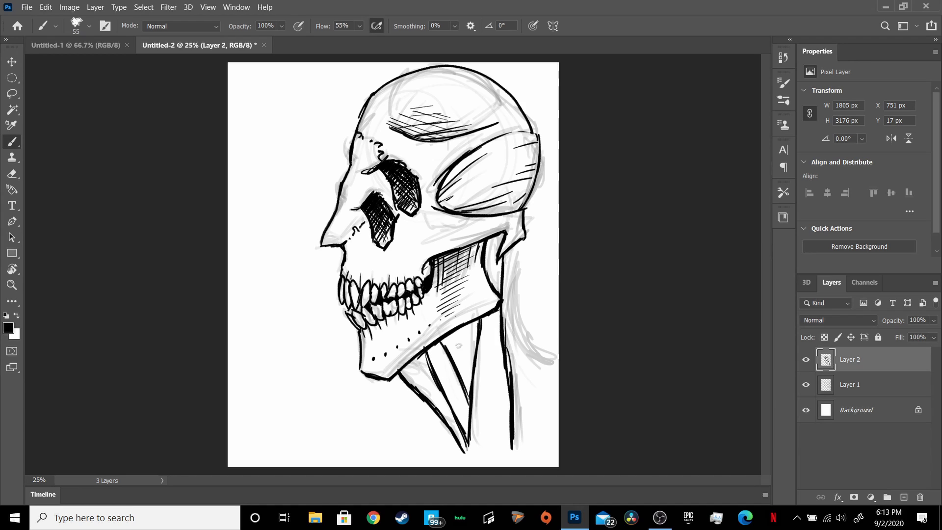
mouse_move(405, 369)
left_mouse_down()
mouse_move(439, 400)
mouse_move(469, 456)
mouse_move(436, 360)
left_mouse_up()
mouse_move(471, 429)
left_mouse_down()
mouse_move(434, 348)
mouse_move(475, 404)
left_mouse_up()
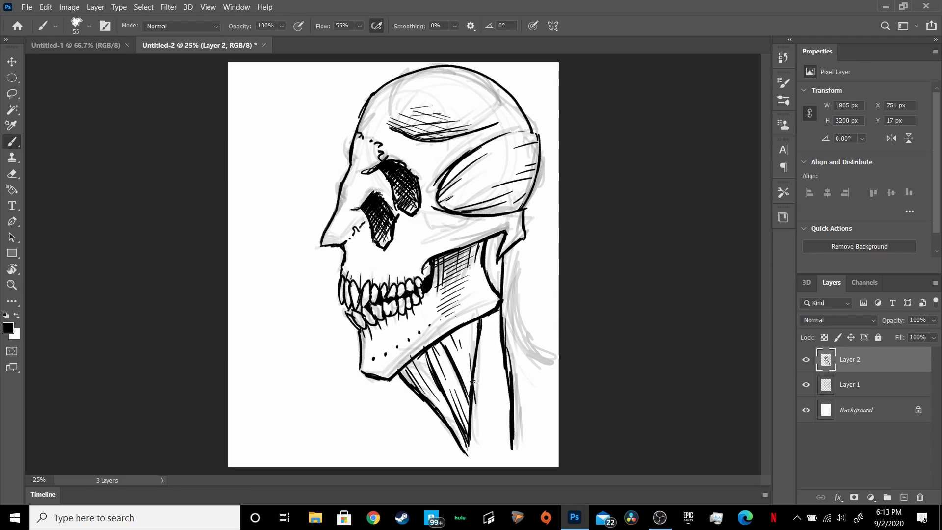
mouse_move(490, 313)
left_mouse_down()
mouse_move(474, 417)
mouse_move(493, 351)
left_mouse_up()
left_click_drag(493, 238, 492, 335)
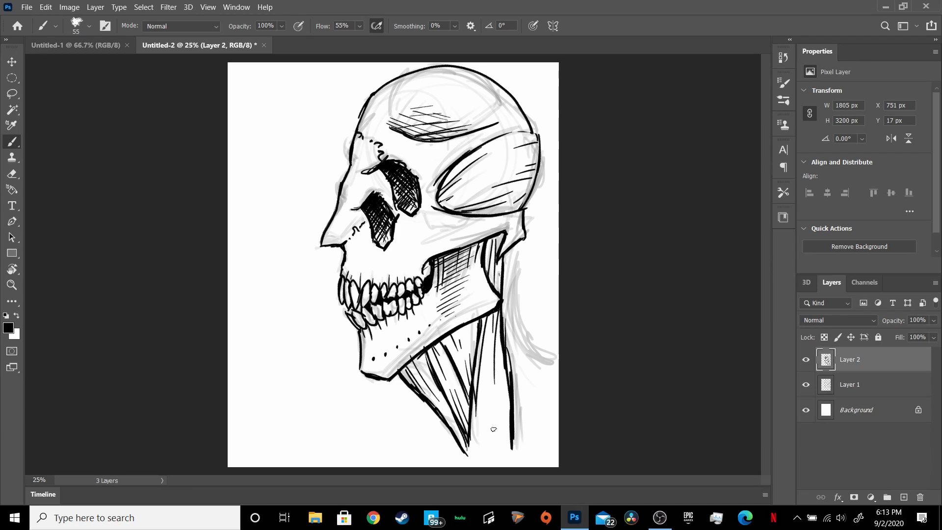
left_click_drag(483, 438, 476, 469)
left_click_drag(494, 423, 493, 461)
left_click_drag(506, 446, 500, 465)
- Draw long back-of-neck strokes and shoulder lines at the lower right
left_click_drag(510, 258, 520, 333)
mouse_move(515, 290)
left_mouse_down()
mouse_move(525, 358)
mouse_move(558, 367)
mouse_move(510, 465)
left_mouse_up()
left_click_drag(563, 410, 515, 466)
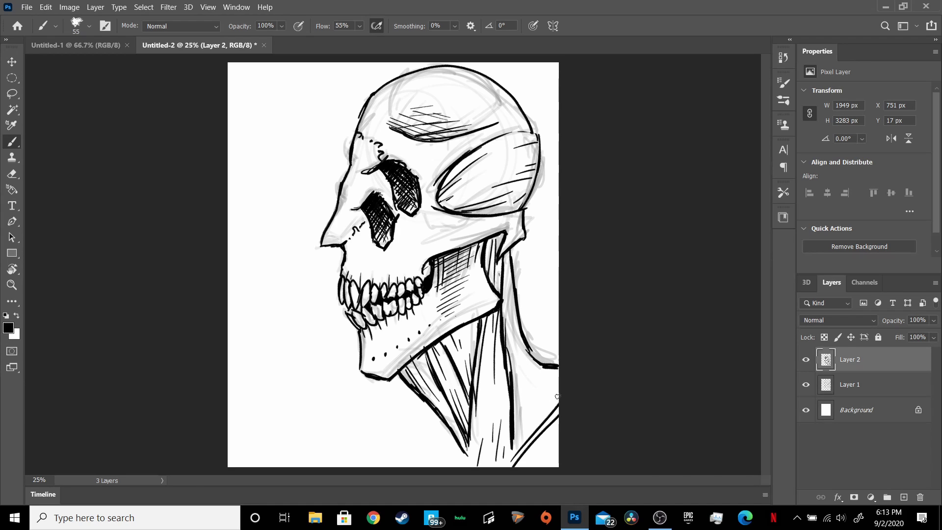
left_click_drag(557, 406, 540, 409)
mouse_move(502, 268)
left_mouse_down()
mouse_move(519, 380)
mouse_move(533, 361)
left_mouse_up()
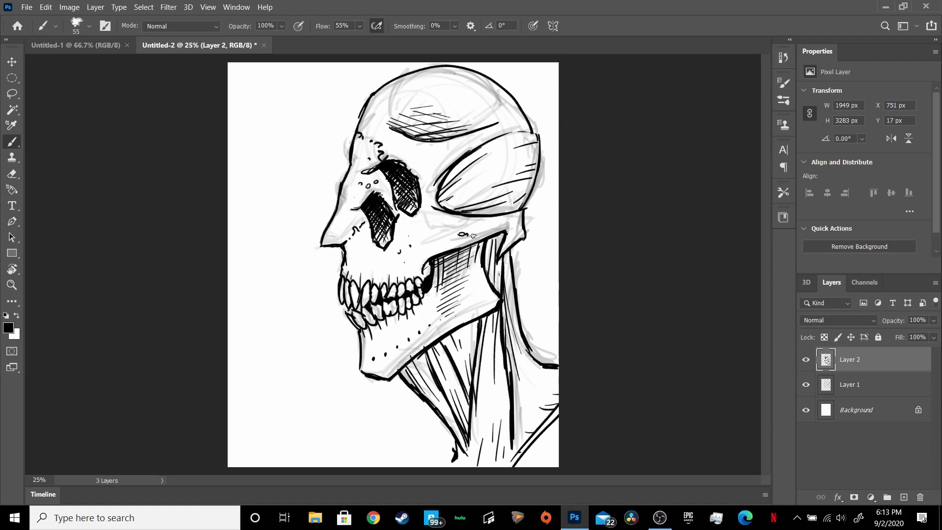
- Speckle small pore dots on the temple, skull top and jaw
left_click(465, 146)
left_click(460, 104)
left_click(457, 311)
left_click(464, 313)
left_click_drag(374, 337, 381, 337)
- Hide the grey sketch Layer 1, briefly pick the Eraser, then return to the Brush
left_click(806, 385)
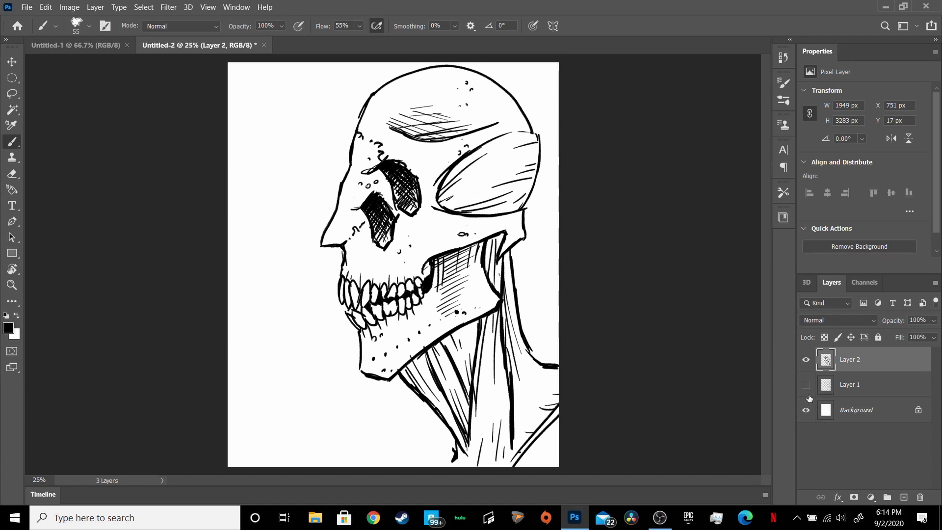
left_click(12, 174)
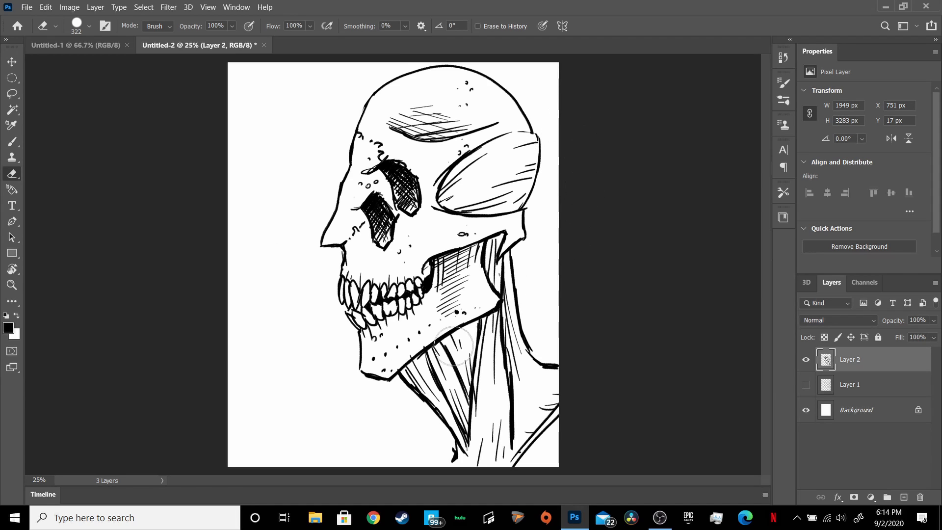
left_click(11, 141)
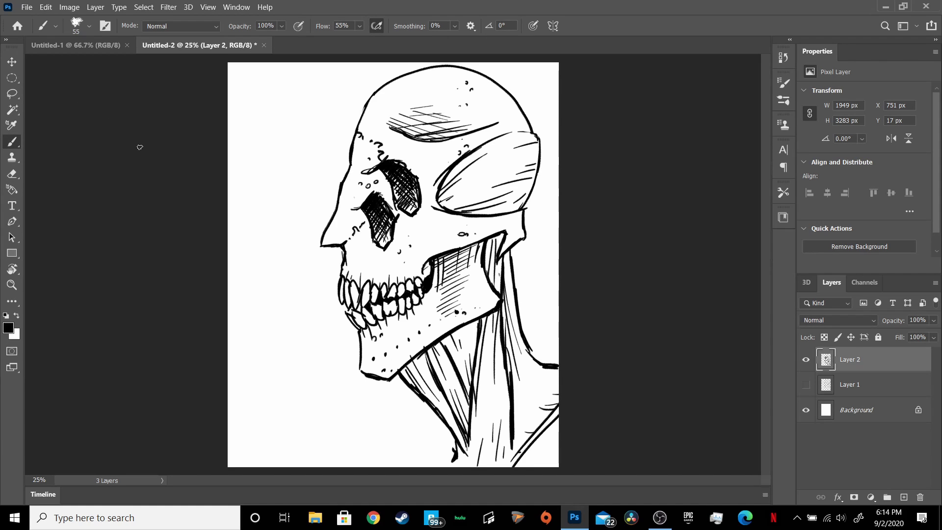
- Add Layer 3 beneath the ink layer and make brush opacity follow pen pressure
left_click(903, 497)
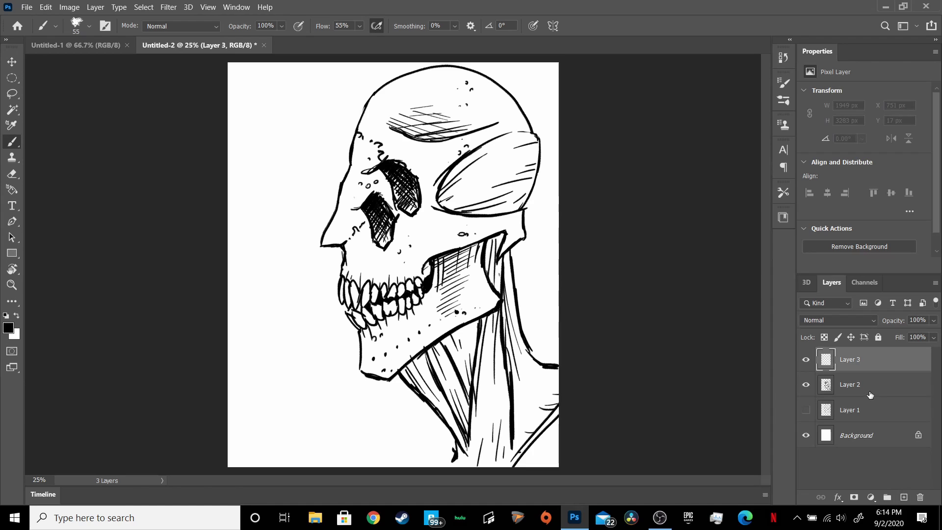
left_click_drag(880, 366, 878, 388)
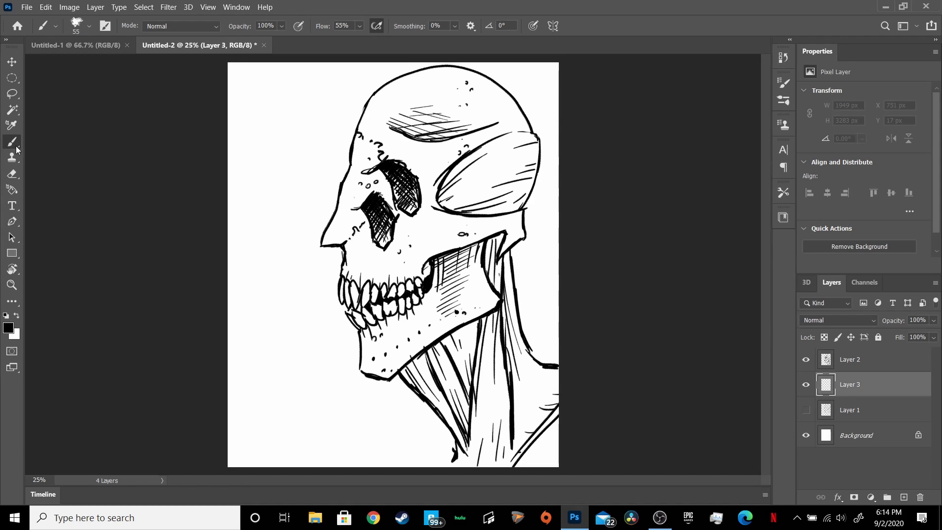
left_click(300, 27)
- Test two brush strokes beside the skull, then undo them via Edit > Undo
left_click_drag(315, 128, 264, 196)
left_click_drag(320, 138, 271, 210)
left_click(95, 7)
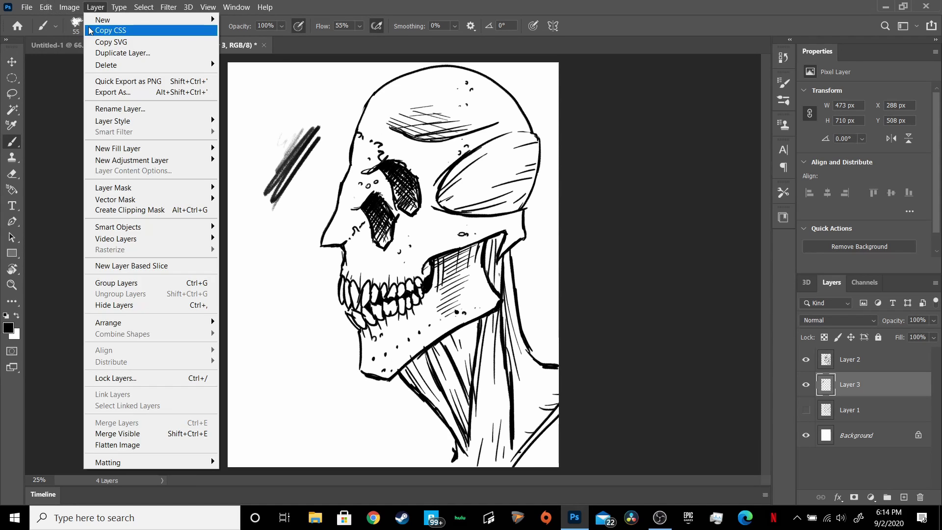
mouse_move(46, 7)
left_click(67, 14)
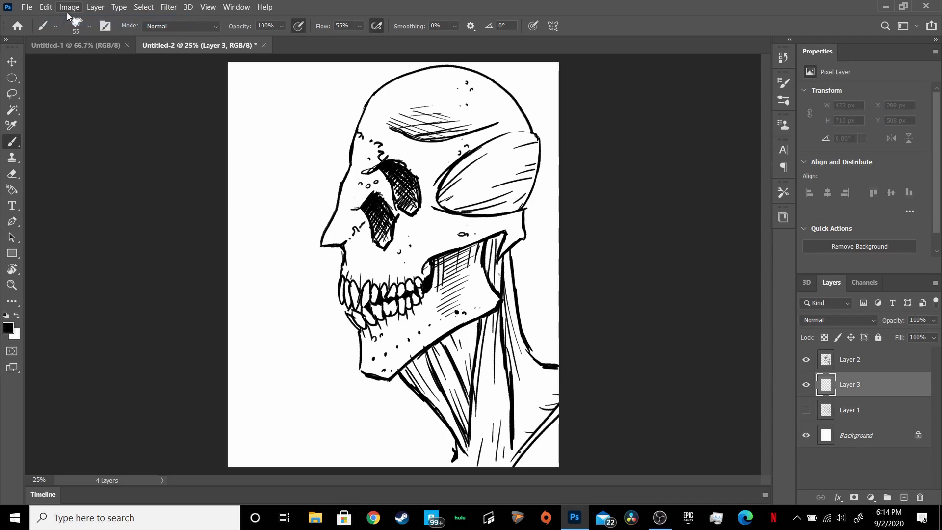
left_click(89, 26)
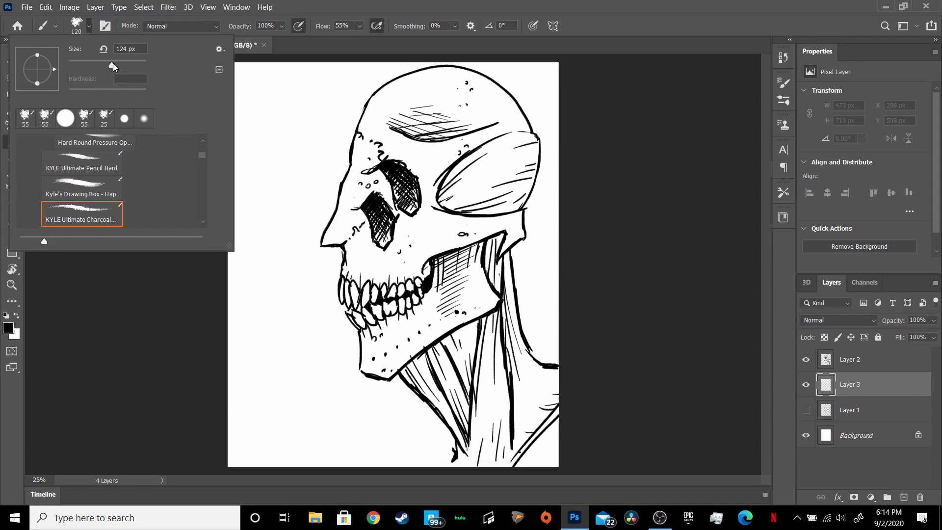
left_click(186, 324)
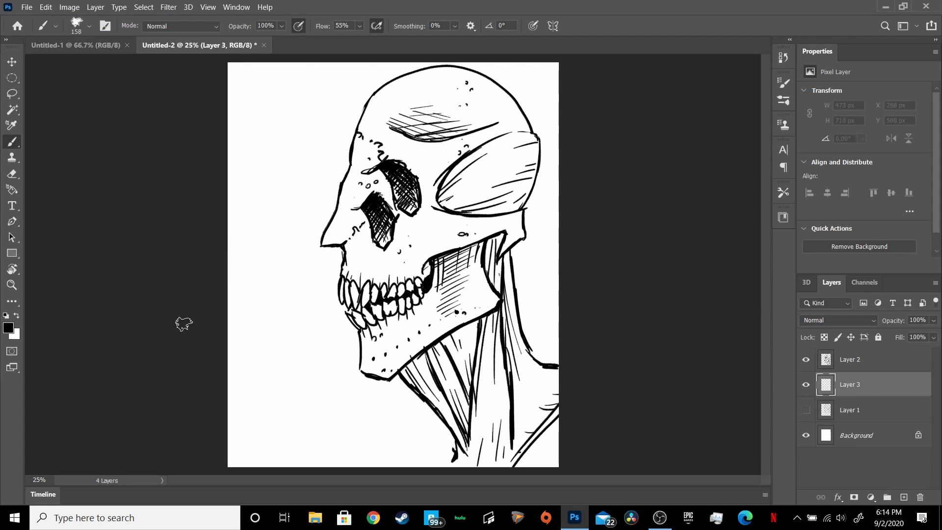
left_click_drag(258, 178, 260, 285)
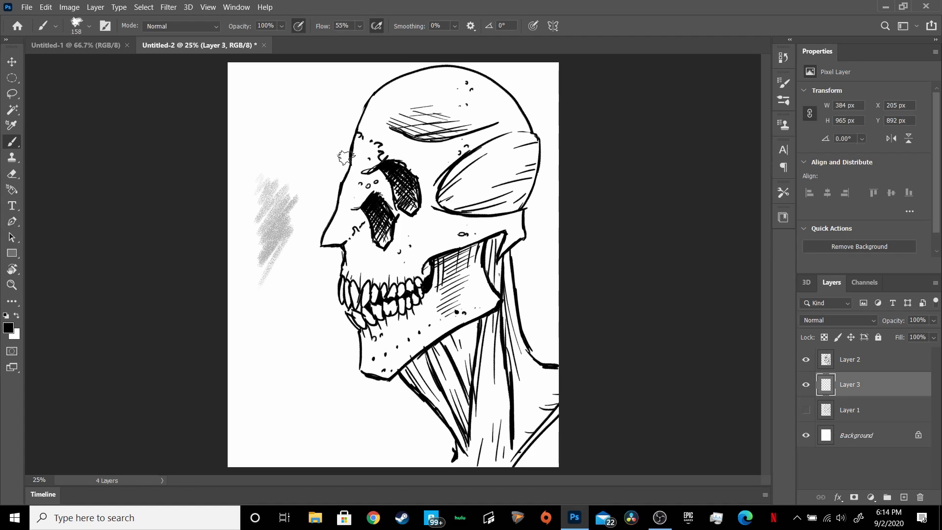
left_click(69, 7)
left_click(54, 18)
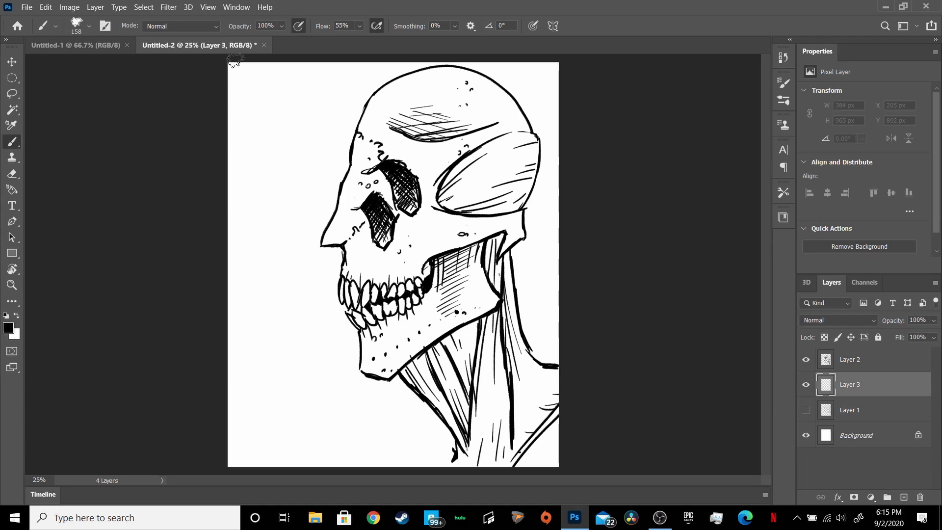
- Hatch grey diagonal strokes from the top-left corner across toward the cranium and upper right
mouse_move(229, 100)
left_mouse_down()
mouse_move(265, 63)
mouse_move(283, 63)
left_mouse_up()
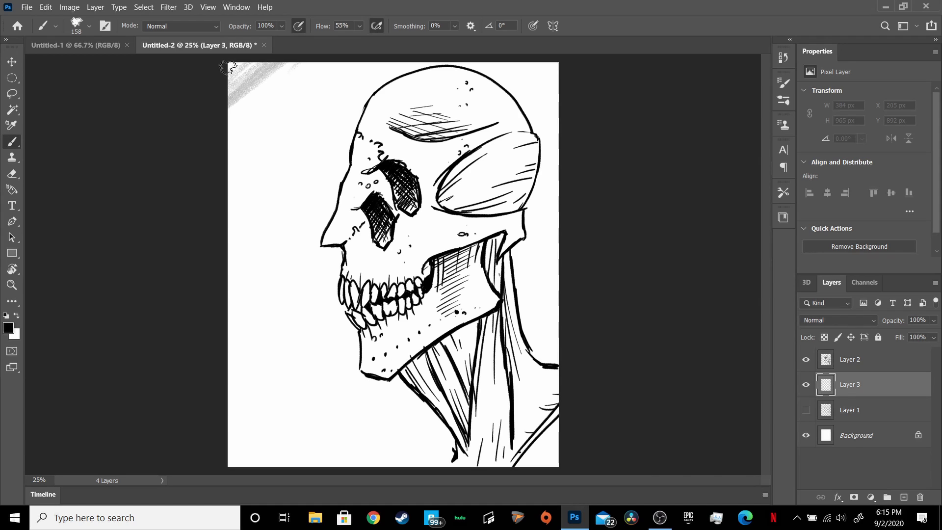
left_click_drag(229, 133, 309, 63)
mouse_move(229, 157)
left_mouse_down()
mouse_move(327, 63)
mouse_move(363, 63)
left_mouse_up()
left_click_drag(229, 176, 371, 63)
left_click_drag(229, 201, 387, 62)
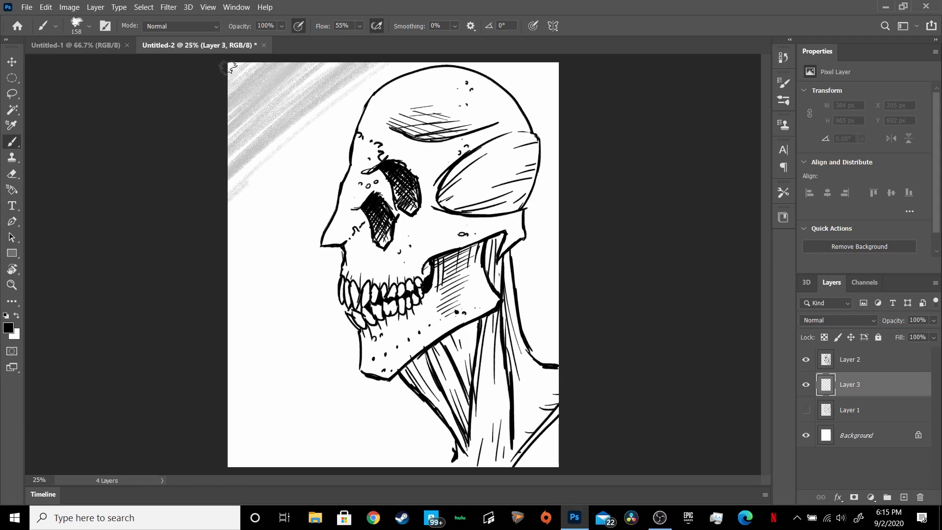
mouse_move(229, 218)
left_mouse_down()
mouse_move(402, 67)
mouse_move(442, 67)
left_mouse_up()
left_click_drag(229, 250, 396, 101)
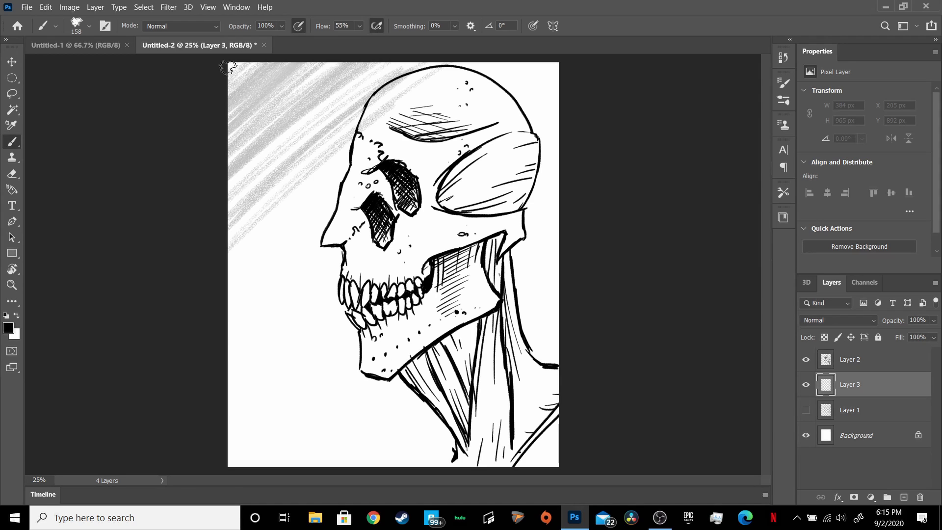
left_click_drag(314, 187, 471, 66)
left_click_drag(228, 279, 349, 165)
left_click_drag(266, 242, 487, 75)
left_click_drag(228, 290, 487, 76)
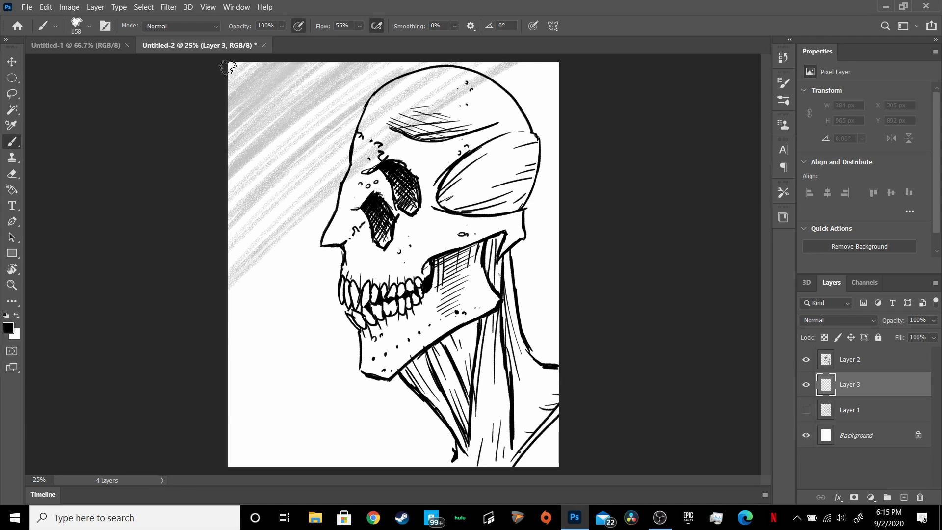
left_click_drag(437, 133, 543, 62)
left_click_drag(238, 298, 380, 173)
left_click_drag(229, 314, 382, 172)
left_click_drag(436, 133, 558, 64)
left_click_drag(228, 336, 352, 208)
left_click_drag(258, 305, 364, 211)
left_click_drag(414, 175, 558, 94)
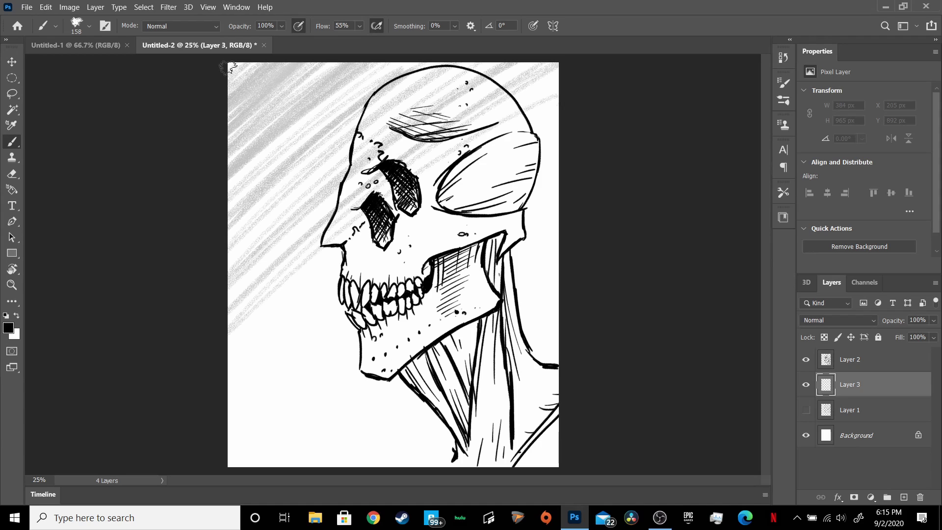
left_click_drag(452, 171, 558, 107)
- Hatch grey diagonal strokes over the lower left, jaw, chin, neck and lower right
mouse_move(235, 390)
left_mouse_down()
mouse_move(419, 231)
mouse_move(558, 147)
left_mouse_up()
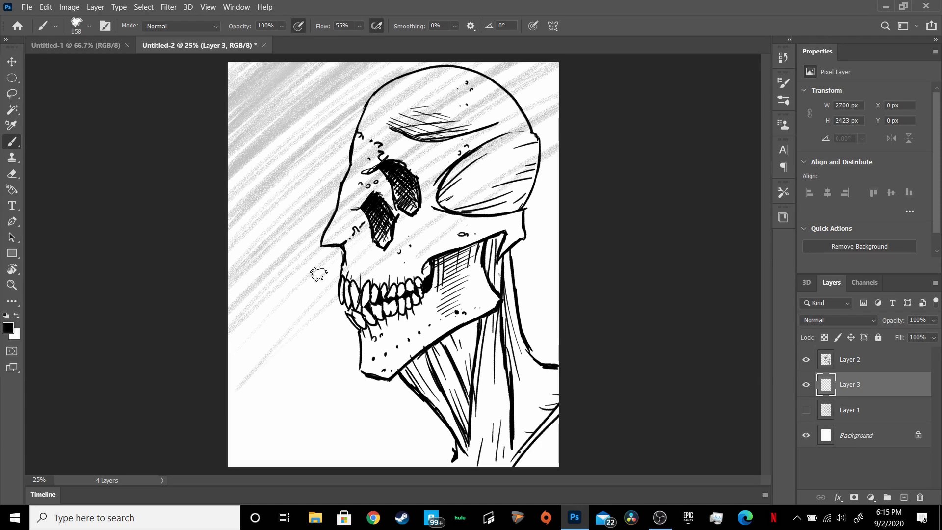
left_click_drag(268, 415, 417, 257)
left_click_drag(254, 439, 358, 330)
left_click_drag(449, 250, 557, 178)
left_click_drag(259, 448, 359, 330)
left_click_drag(500, 231, 558, 197)
left_click_drag(384, 341, 481, 263)
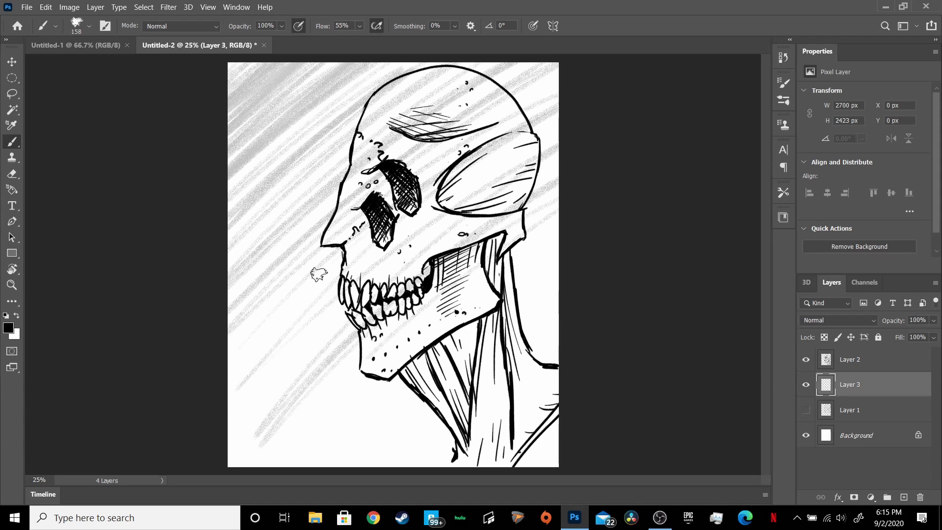
left_click_drag(287, 452, 359, 365)
mouse_move(320, 415)
left_mouse_down()
mouse_move(483, 265)
mouse_move(558, 215)
left_mouse_up()
mouse_move(382, 376)
left_mouse_down()
mouse_move(464, 296)
mouse_move(492, 288)
left_mouse_up()
left_click_drag(325, 449, 387, 380)
left_click_drag(518, 304, 558, 274)
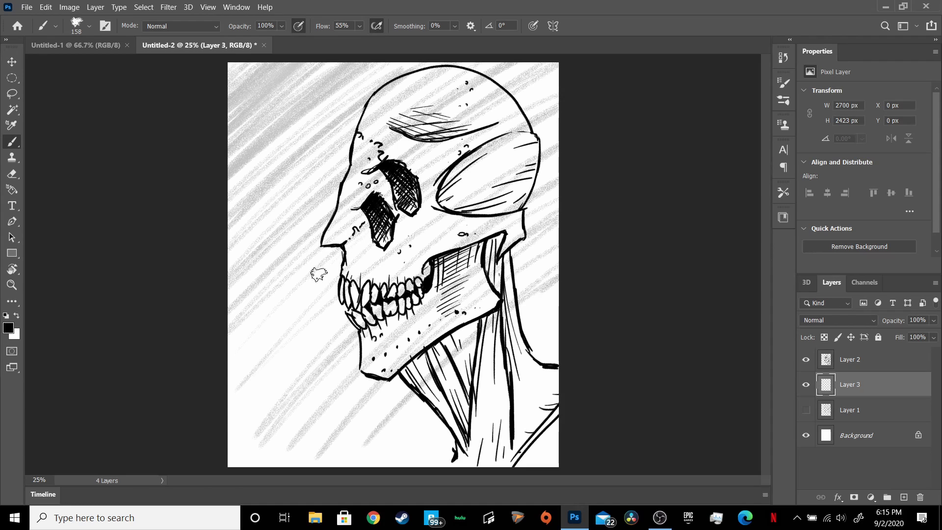
left_click_drag(378, 455, 431, 407)
left_click_drag(478, 386, 557, 301)
mouse_move(409, 461)
left_mouse_down()
mouse_move(448, 422)
mouse_move(546, 368)
left_mouse_up()
left_click_drag(475, 468, 558, 396)
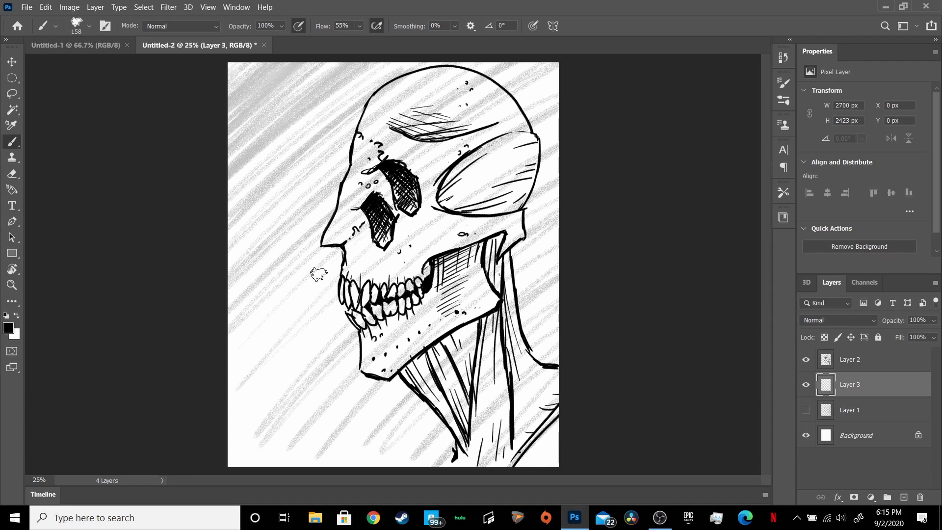
left_click_drag(522, 468, 558, 421)
left_click_drag(513, 445, 558, 385)
mouse_move(473, 468)
left_mouse_down()
mouse_move(510, 433)
mouse_move(510, 394)
mouse_move(546, 365)
left_mouse_up()
left_click_drag(528, 349, 558, 312)
left_click_drag(477, 405, 558, 308)
left_click_drag(410, 468, 471, 386)
left_click_drag(505, 353, 558, 291)
left_click_drag(389, 468, 440, 415)
left_click_drag(483, 352, 558, 265)
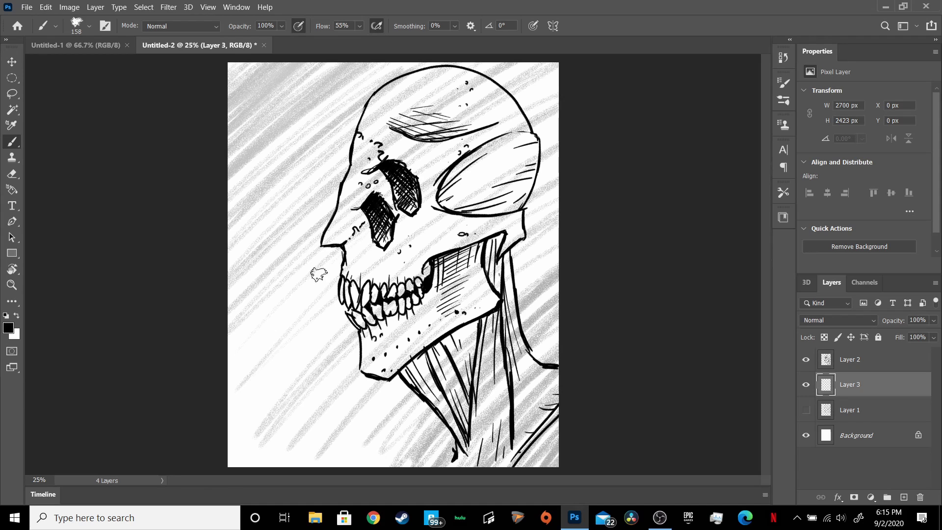
left_click_drag(371, 468, 442, 391)
left_click_drag(340, 466, 415, 390)
left_click_drag(451, 330, 494, 289)
left_click_drag(315, 462, 403, 379)
left_click_drag(420, 334, 481, 261)
left_click_drag(284, 463, 372, 378)
- Add a second pass of grey hatching across the face, cranium, and top-left and bottom-left corners
left_click_drag(454, 249, 558, 156)
left_click_drag(265, 455, 397, 307)
left_click_drag(401, 283, 539, 156)
left_click_drag(245, 428, 351, 315)
mouse_move(387, 282)
left_mouse_down()
mouse_move(538, 149)
mouse_move(558, 109)
left_mouse_up()
left_click_drag(246, 414, 418, 238)
left_click_drag(276, 371, 383, 247)
left_click_drag(421, 202, 543, 104)
left_click_drag(227, 375, 373, 236)
left_click_drag(412, 177, 544, 74)
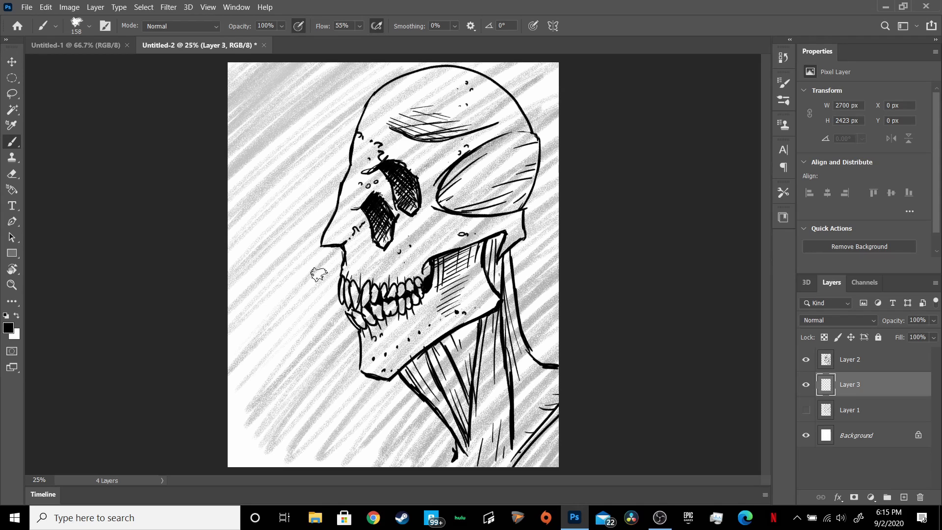
left_click_drag(231, 343, 541, 62)
left_click_drag(226, 313, 339, 193)
mouse_move(239, 287)
left_mouse_down()
mouse_move(381, 152)
mouse_move(509, 62)
left_mouse_up()
mouse_move(229, 259)
left_mouse_down()
mouse_move(468, 69)
mouse_move(352, 138)
left_mouse_up()
left_click_drag(361, 137, 470, 68)
left_click_drag(227, 199, 385, 74)
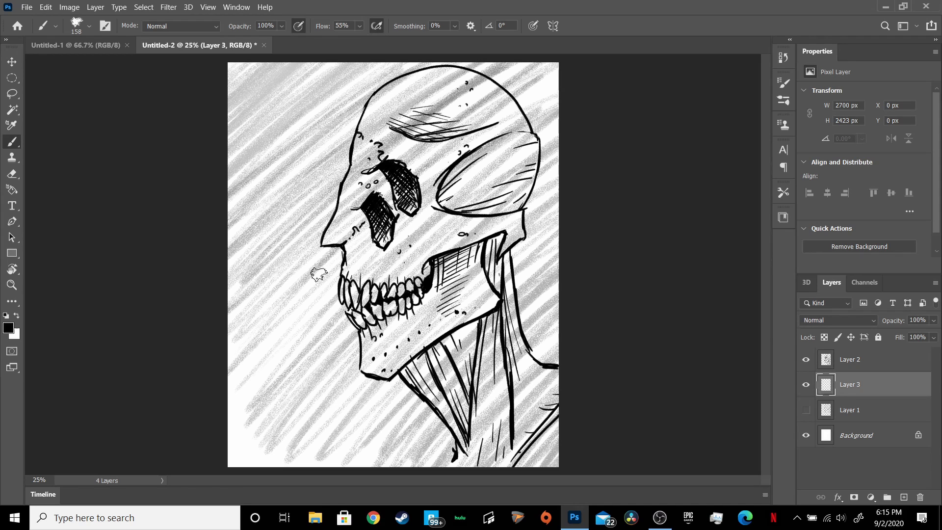
left_click_drag(257, 138, 377, 62)
left_click_drag(228, 161, 337, 62)
left_click_drag(229, 108, 275, 63)
left_click_drag(227, 96, 259, 62)
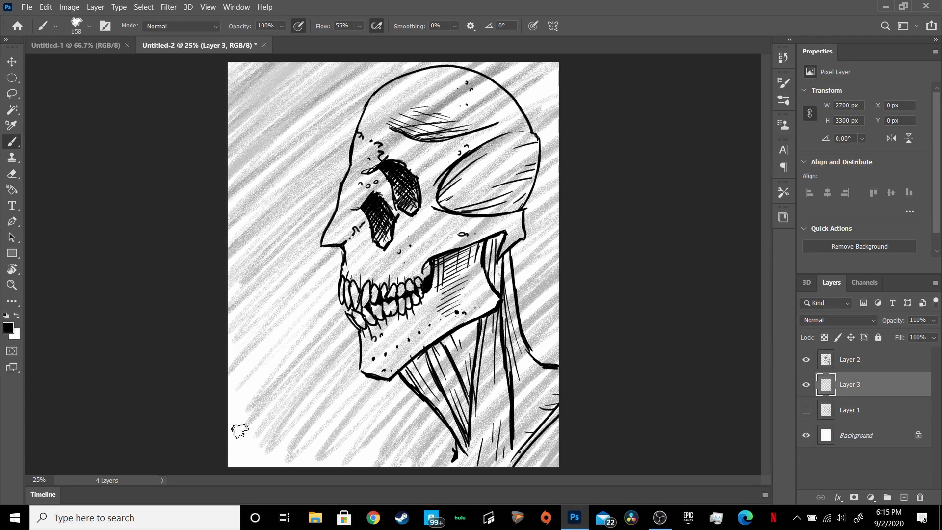
mouse_move(234, 467)
left_mouse_down()
mouse_move(257, 444)
mouse_move(274, 459)
mouse_move(265, 417)
left_mouse_up()
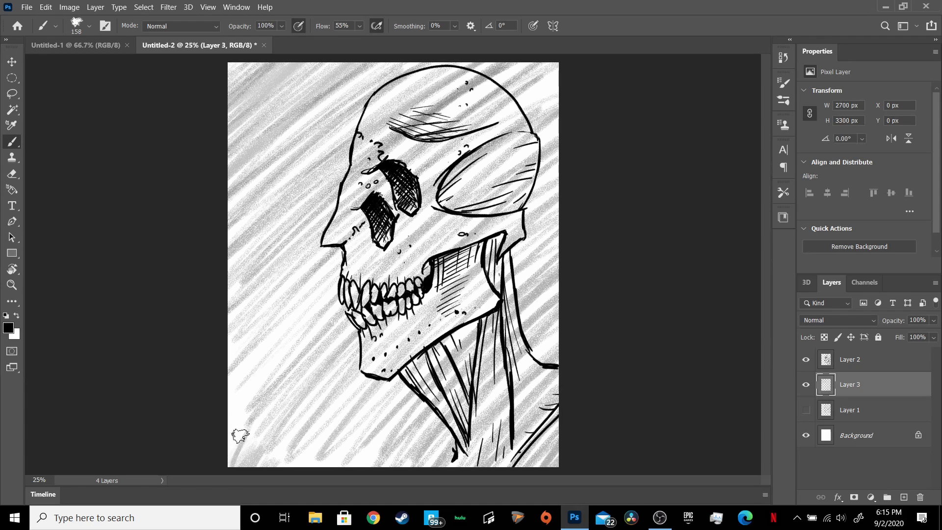
left_click_drag(227, 447, 261, 380)
left_click_drag(228, 417, 263, 368)
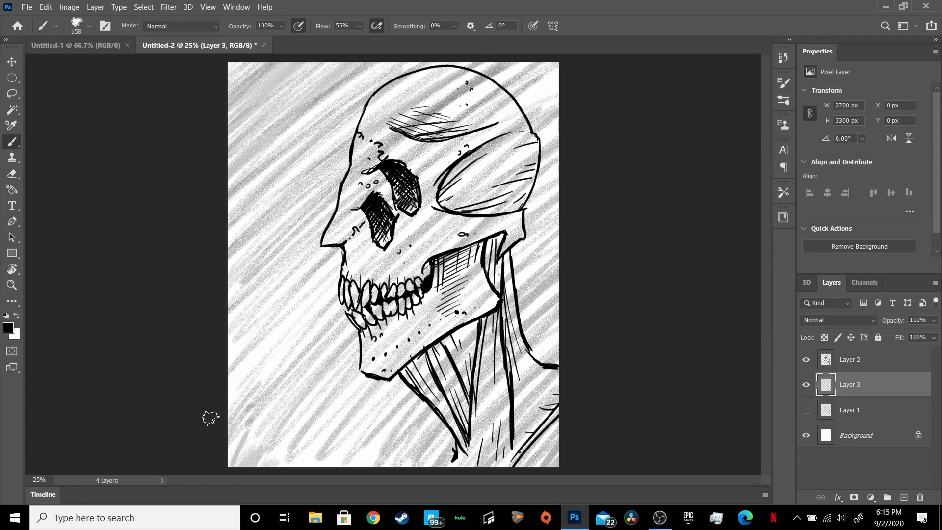
- Try the rotate view, pan, eraser, clone stamp, text, pen and path tools, then reselect the Brush
left_click(12, 269)
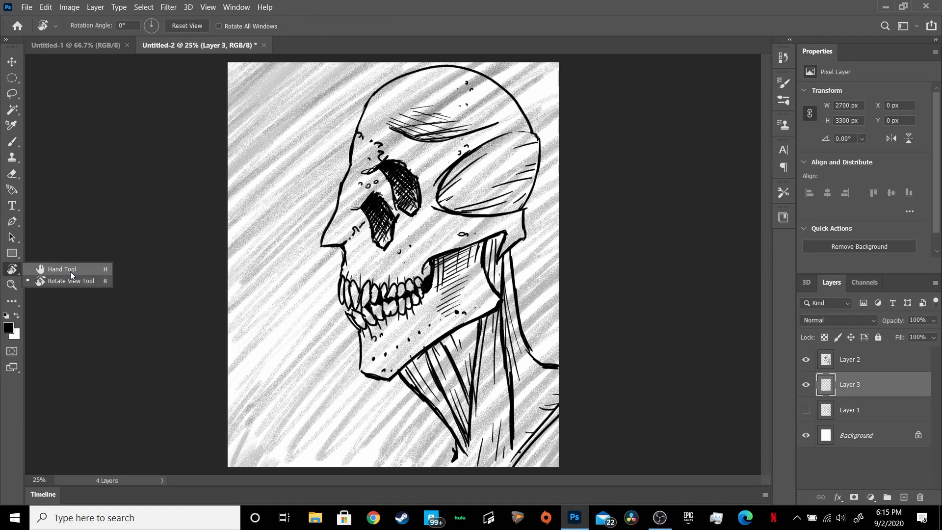
left_click(62, 269)
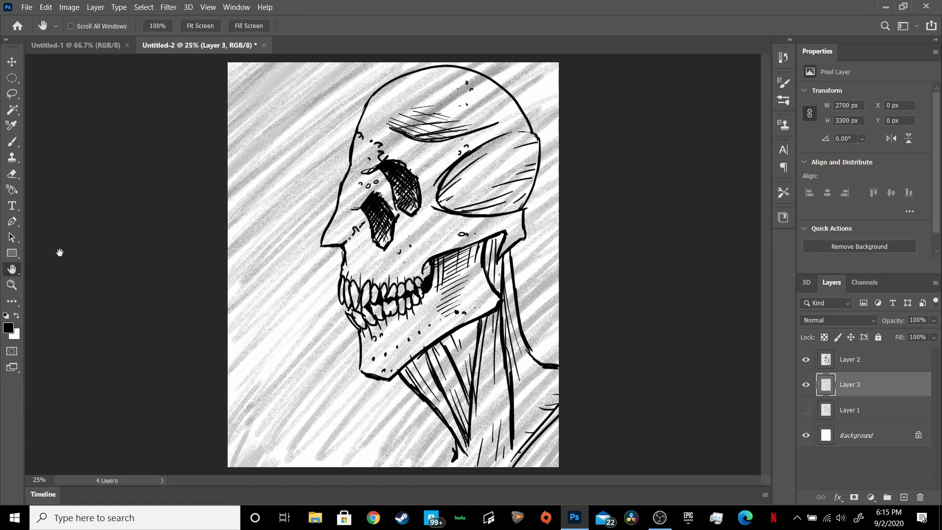
left_click(14, 275)
left_click(72, 281)
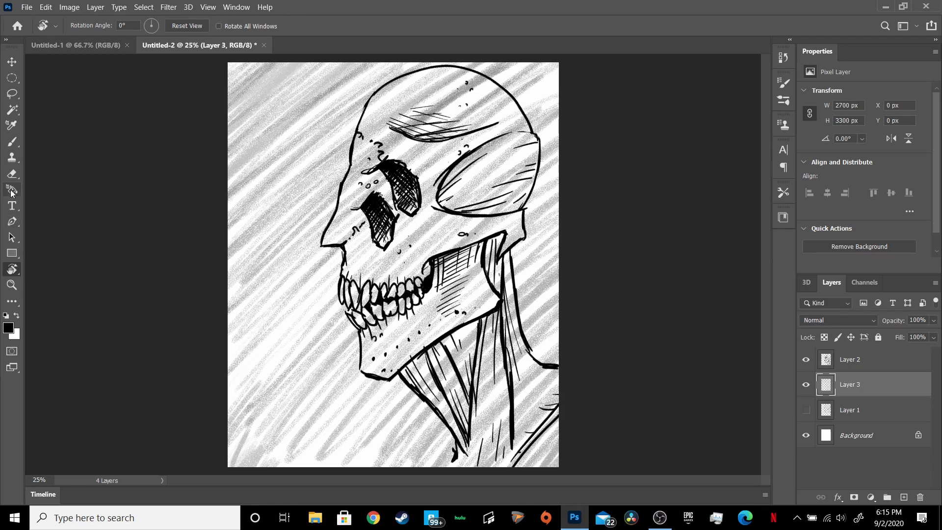
left_click(14, 175)
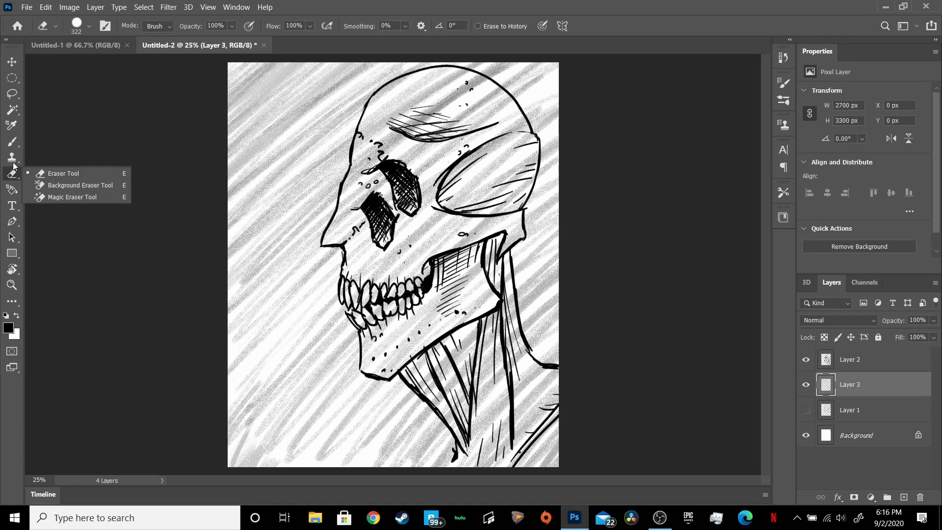
left_click(12, 157)
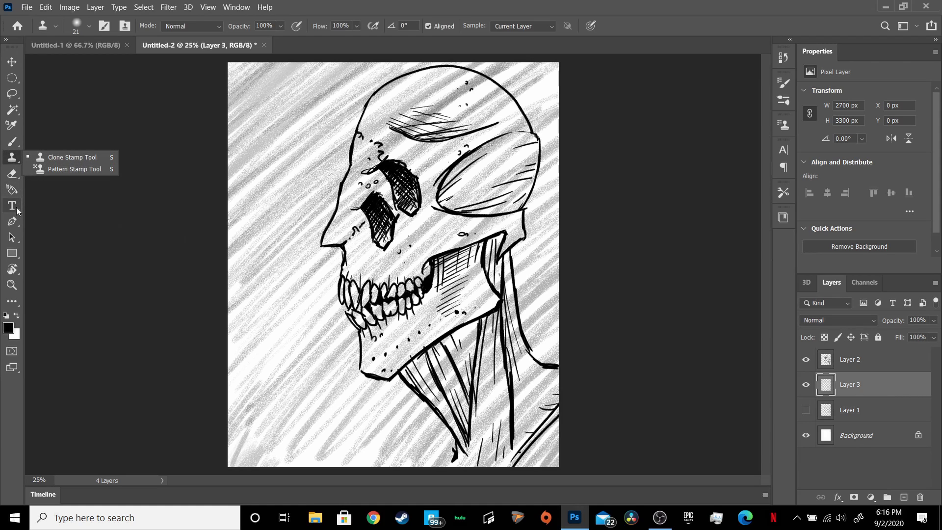
left_click(12, 190)
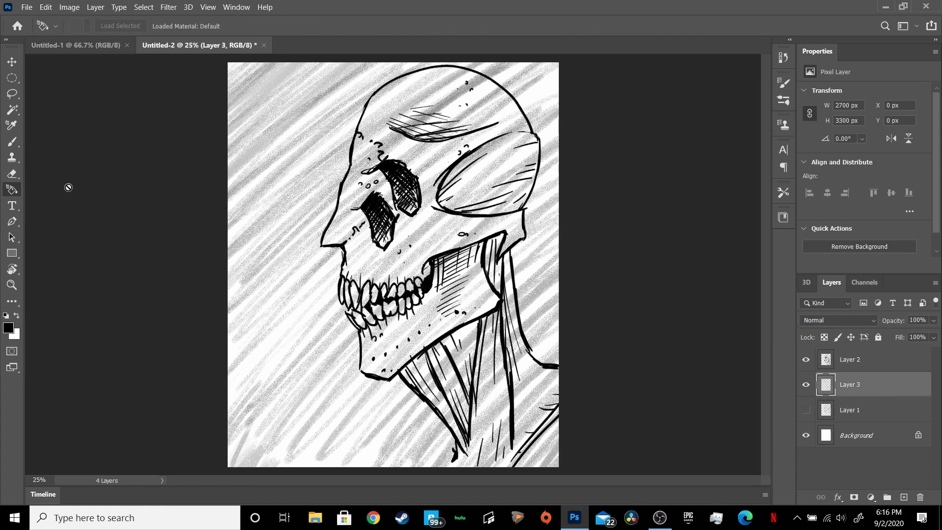
left_click(12, 207)
left_click(12, 205)
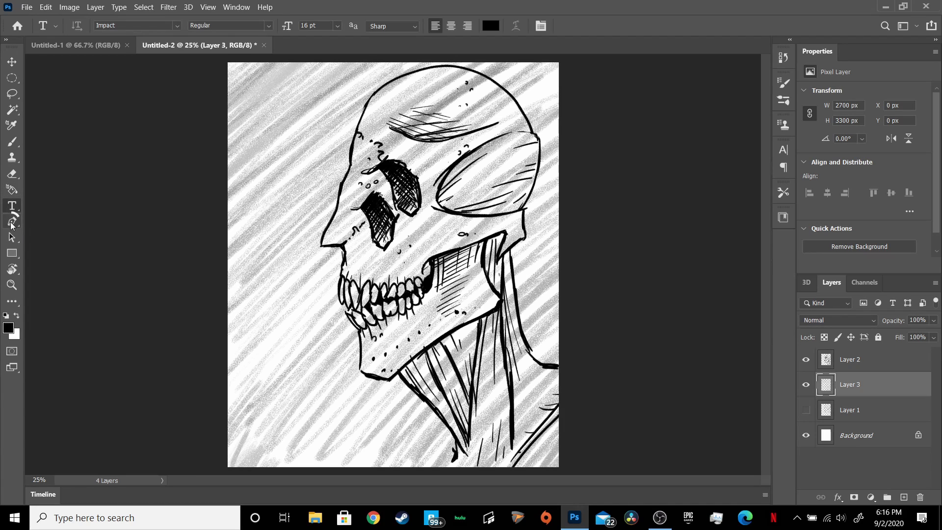
left_click(12, 221)
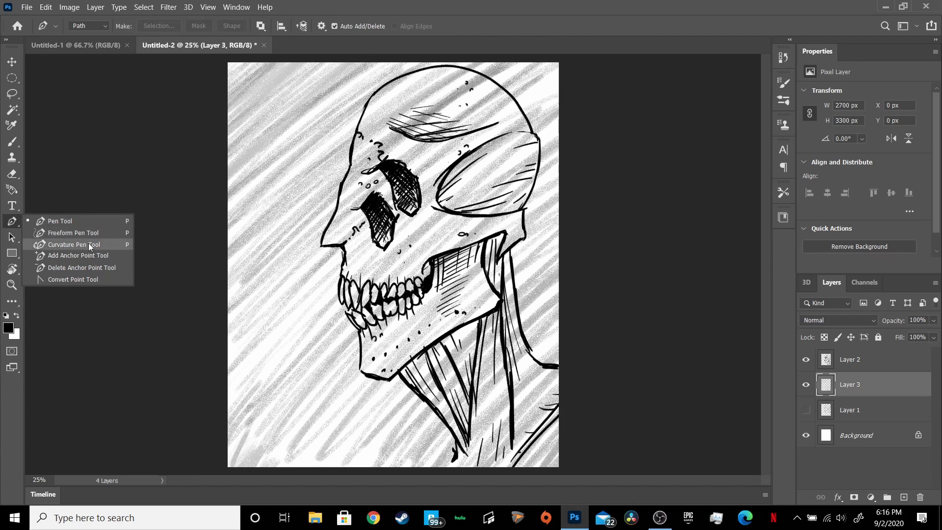
left_click(12, 239)
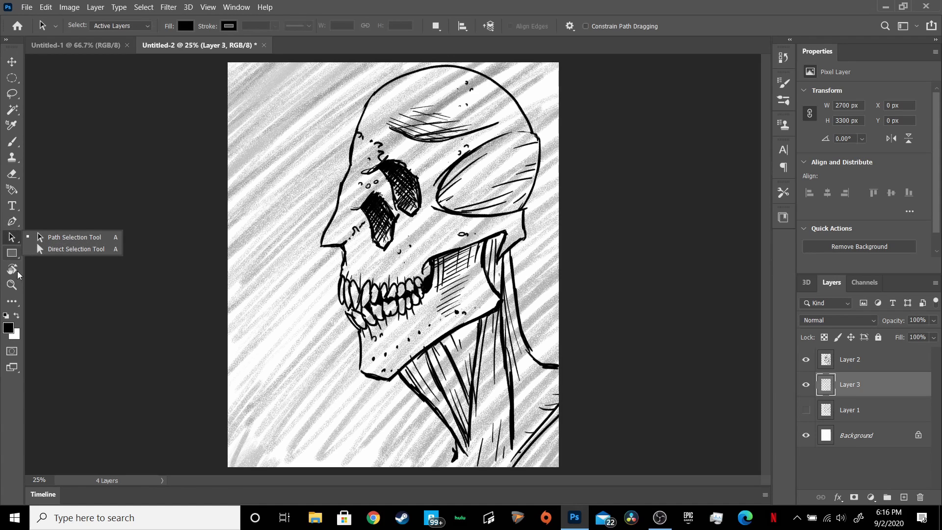
left_click(12, 141)
- Browse the brush preset list and select the Mushy Brush watercolor preset
left_click(88, 26)
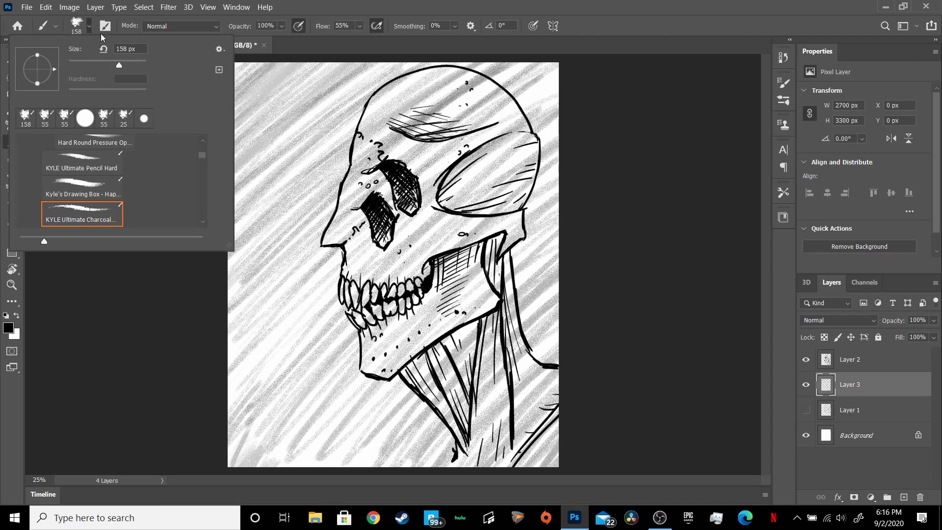
scroll(198, 159, "up", 3)
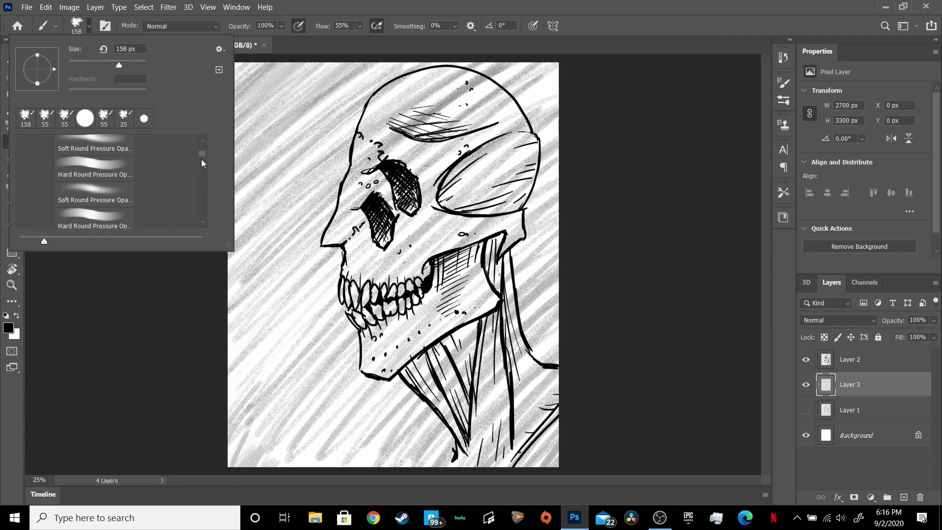
scroll(203, 162, "down", 3)
scroll(204, 167, "down", 3)
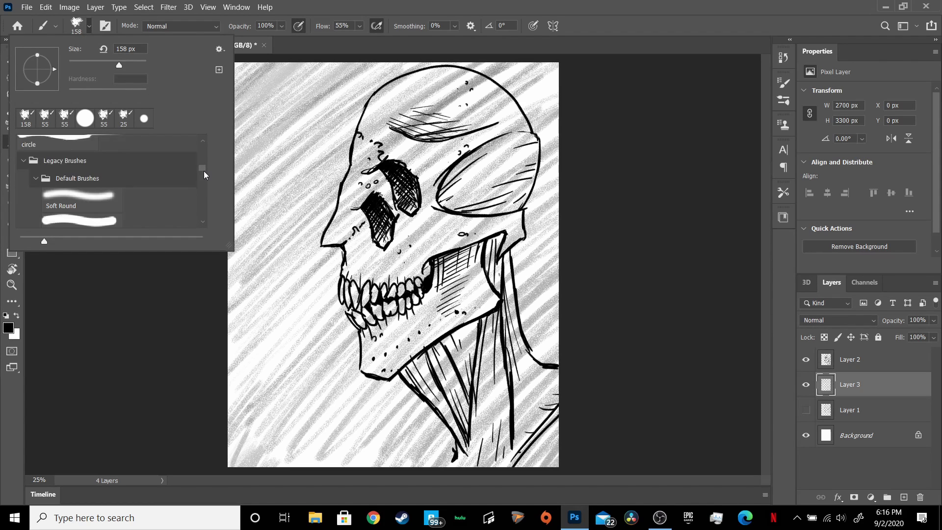
scroll(204, 169, "down", 3)
scroll(203, 167, "up", 3)
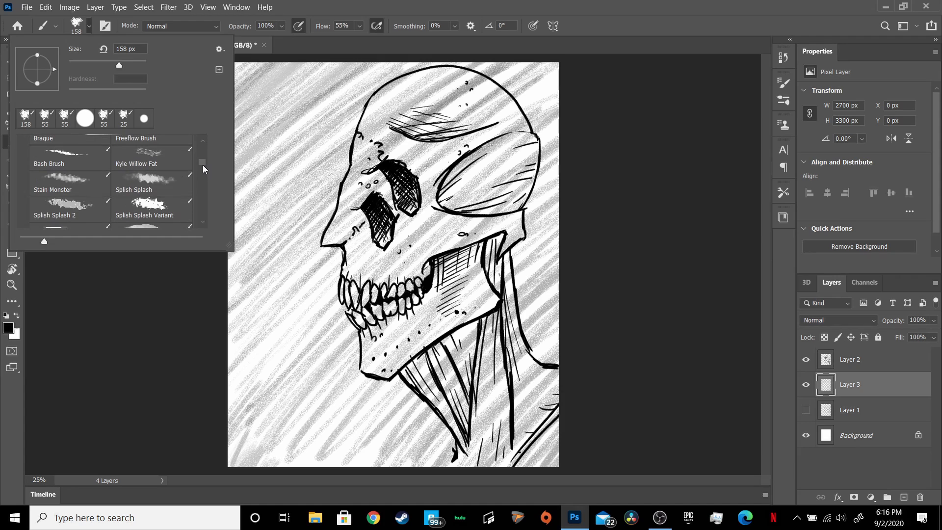
scroll(204, 163, "down", 3)
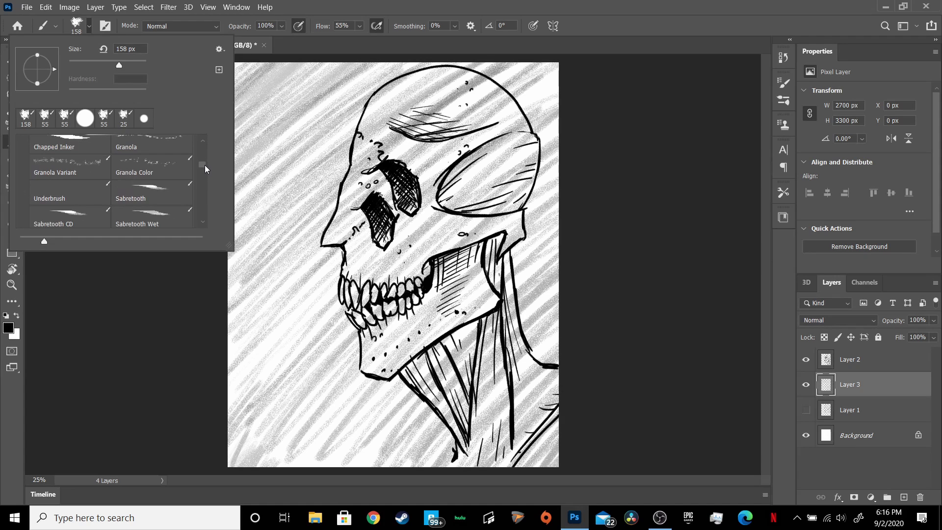
scroll(205, 167, "down", 3)
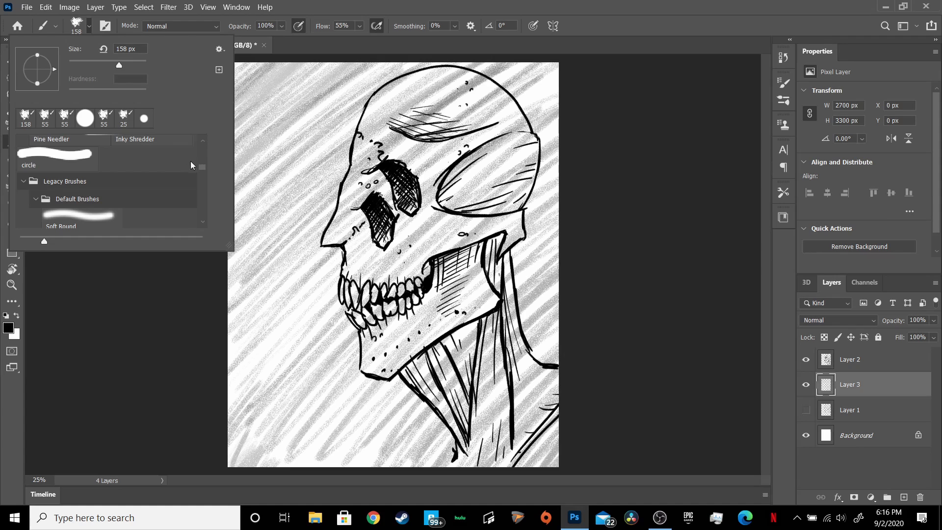
scroll(204, 161, "up", 2)
scroll(204, 163, "up", 1)
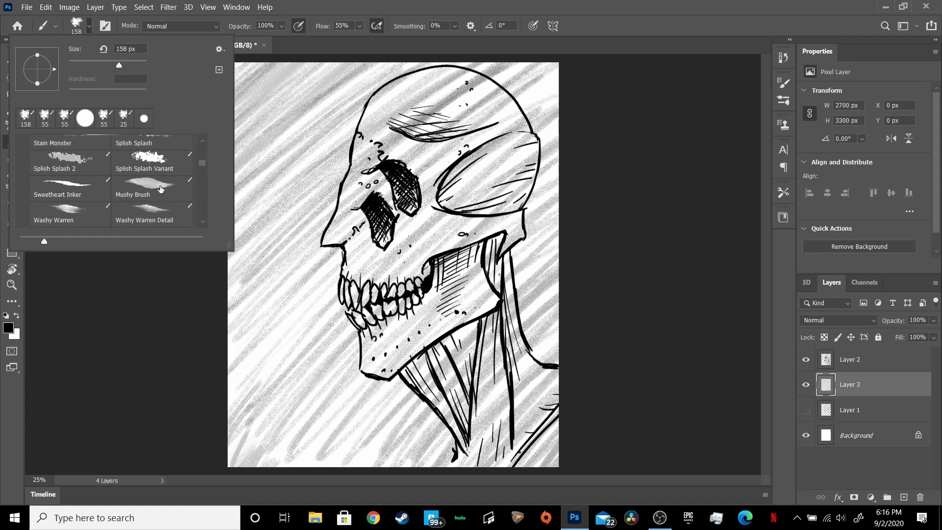
left_click(147, 185)
left_click(269, 133)
left_click_drag(339, 101, 253, 197)
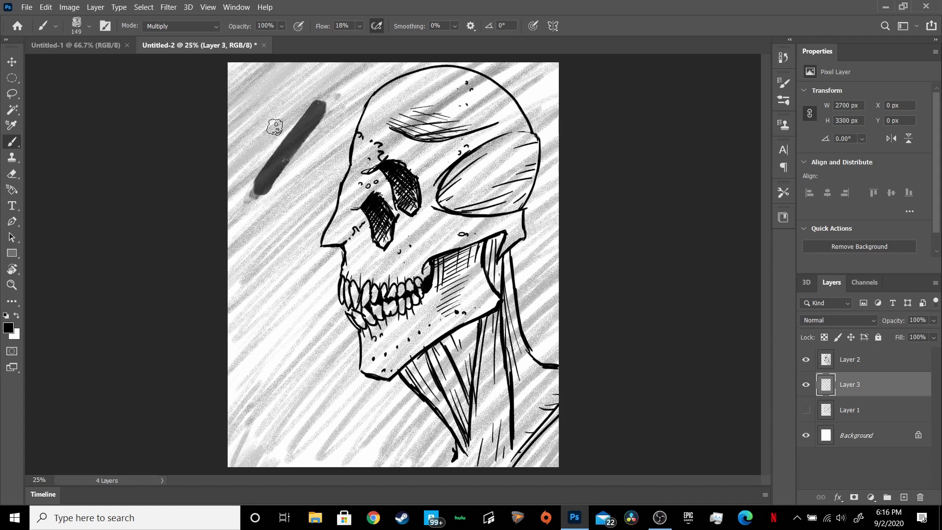
left_click_drag(321, 120, 271, 188)
left_click_drag(314, 137, 250, 220)
mouse_move(301, 172)
left_mouse_down()
mouse_move(253, 223)
mouse_move(268, 221)
left_mouse_up()
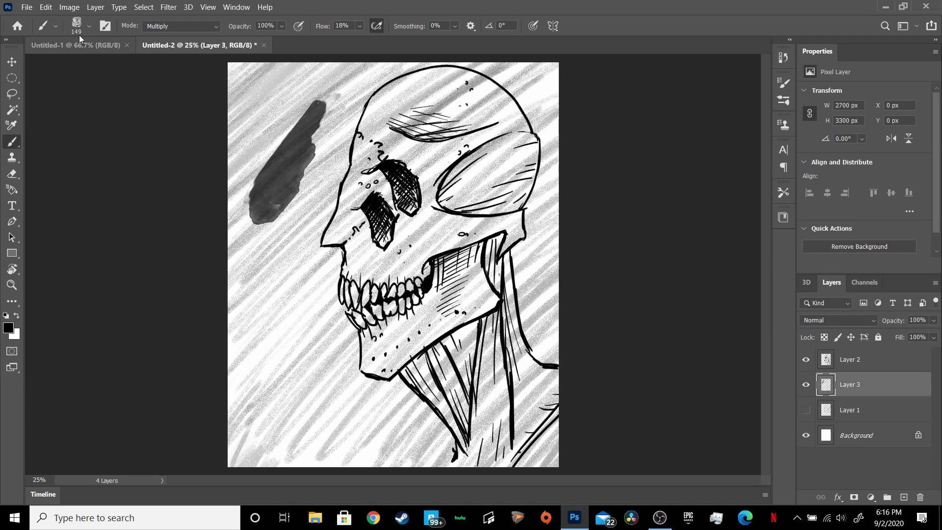
left_click(45, 6)
left_click(46, 7)
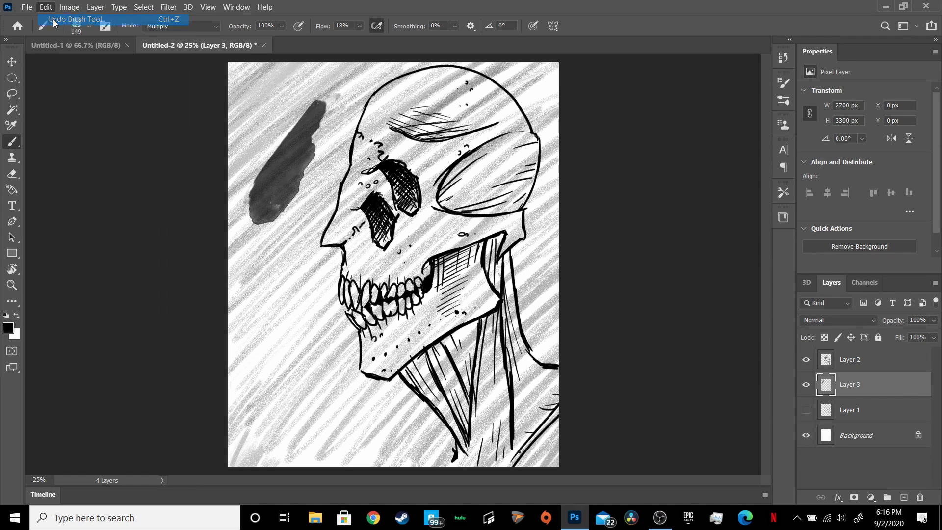
key("ctrl+z")
left_click(45, 7)
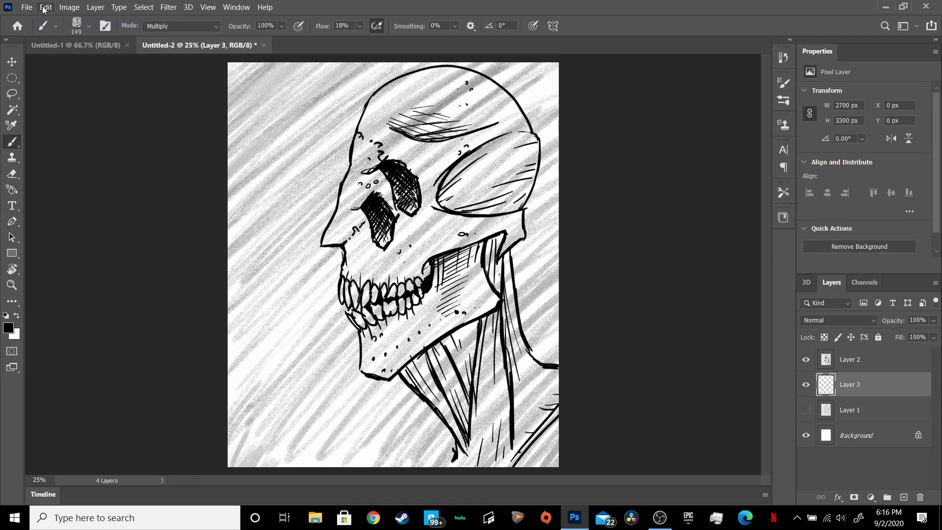
- Undo every diagonal grey brush stroke through the Edit menu
left_click(43, 7)
left_click(44, 7)
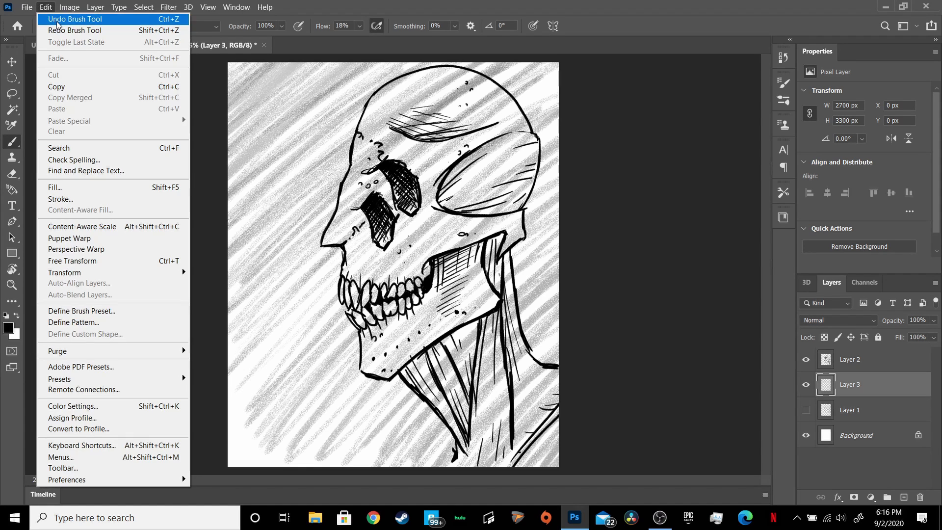
left_click(57, 20)
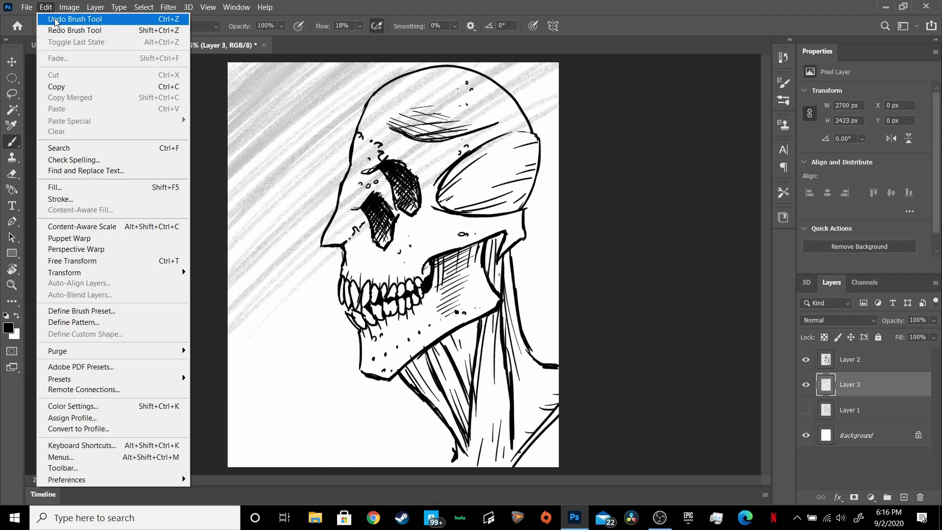
left_click(55, 20)
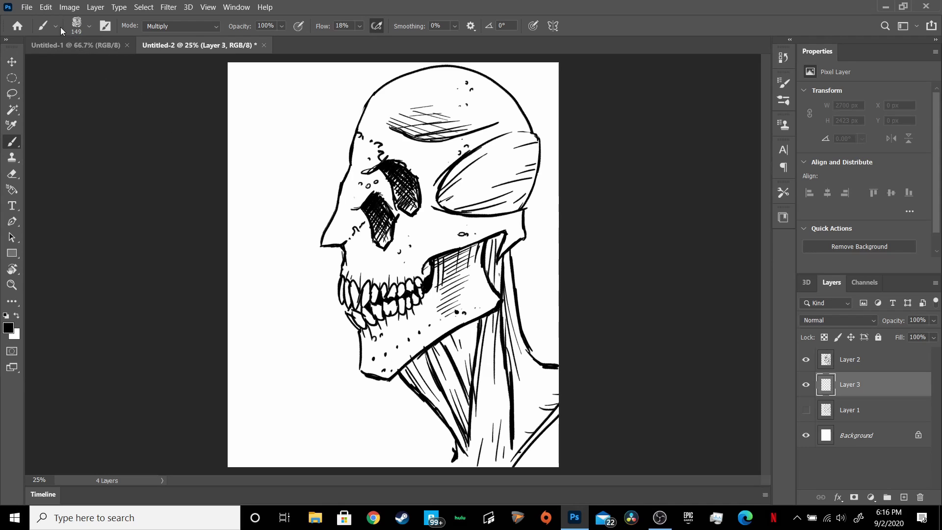
left_click(56, 26)
left_click(92, 31)
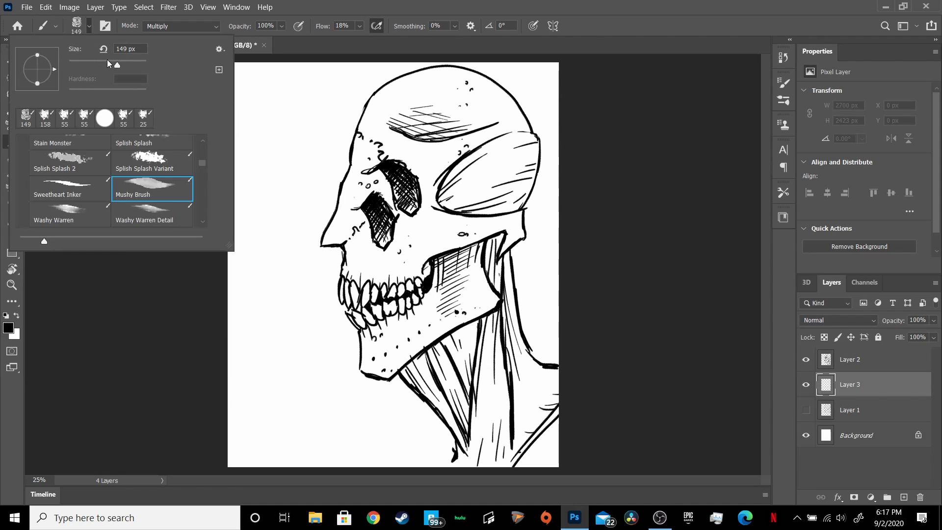
- Enlarge the Mushy Brush to 1811 px
left_click_drag(117, 64, 142, 64)
left_click(113, 327)
left_click(89, 28)
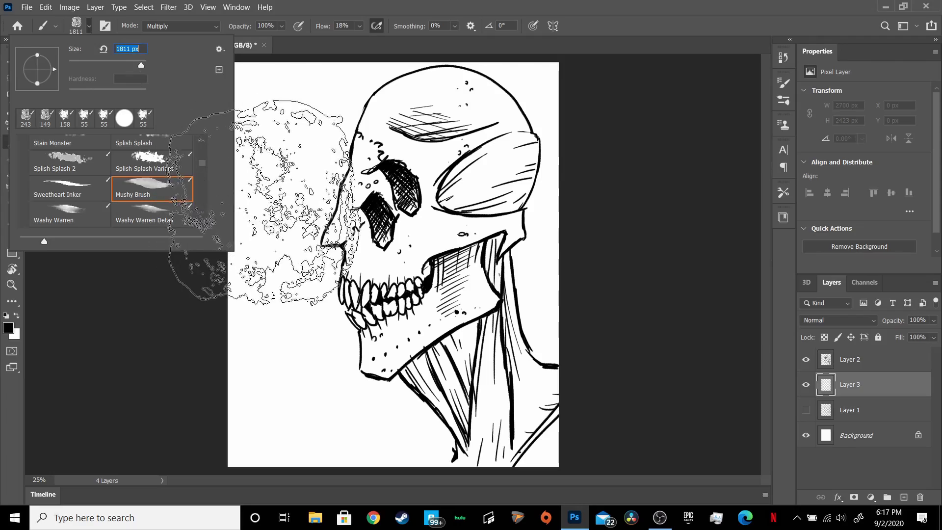
left_click(264, 201)
- Paint broad faint grey washes left of, over and right of the skull
left_click_drag(290, 123, 289, 265)
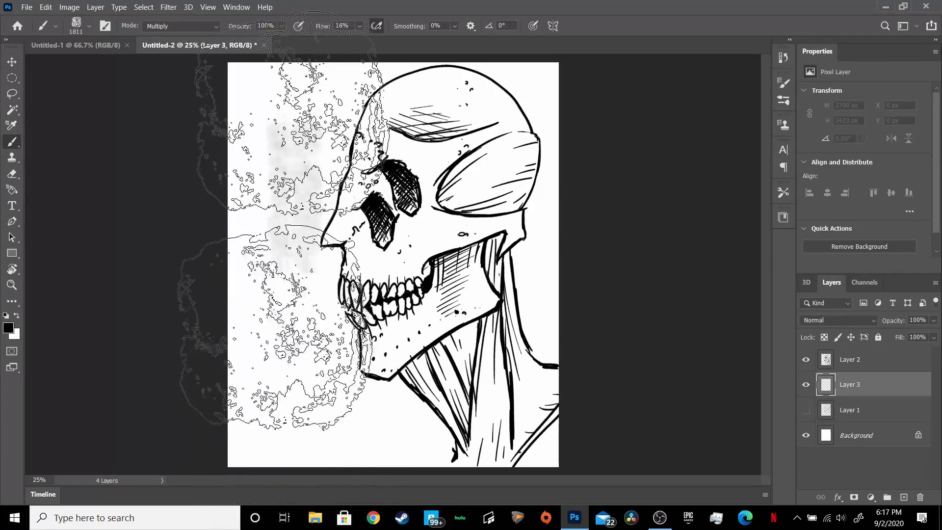
mouse_move(270, 321)
left_mouse_down()
mouse_move(289, 105)
mouse_move(277, 368)
mouse_move(346, 116)
mouse_move(407, 365)
mouse_move(294, 123)
mouse_move(422, 377)
mouse_move(490, 123)
mouse_move(559, 383)
mouse_move(323, 108)
mouse_move(265, 353)
mouse_move(354, 98)
mouse_move(344, 171)
left_mouse_up()
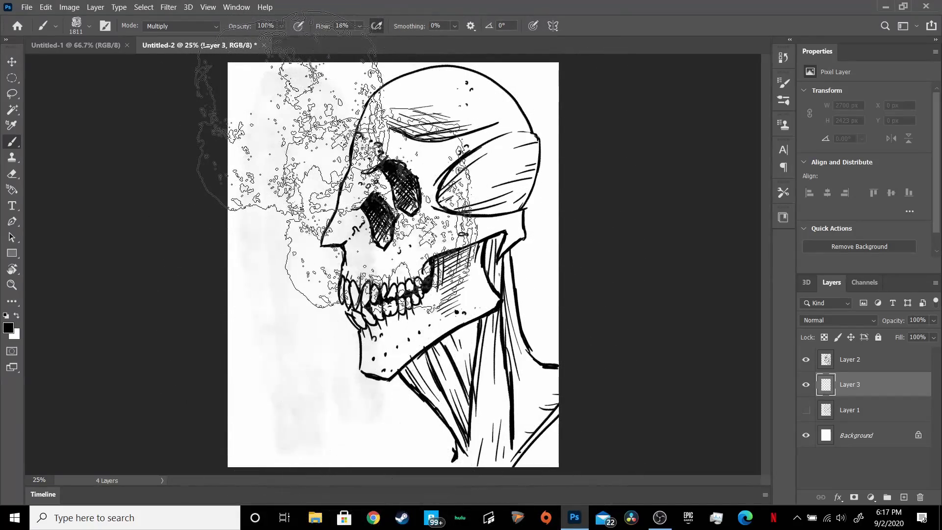
mouse_move(290, 113)
left_mouse_down()
mouse_move(304, 187)
mouse_move(417, 113)
mouse_move(525, 353)
mouse_move(466, 118)
left_mouse_up()
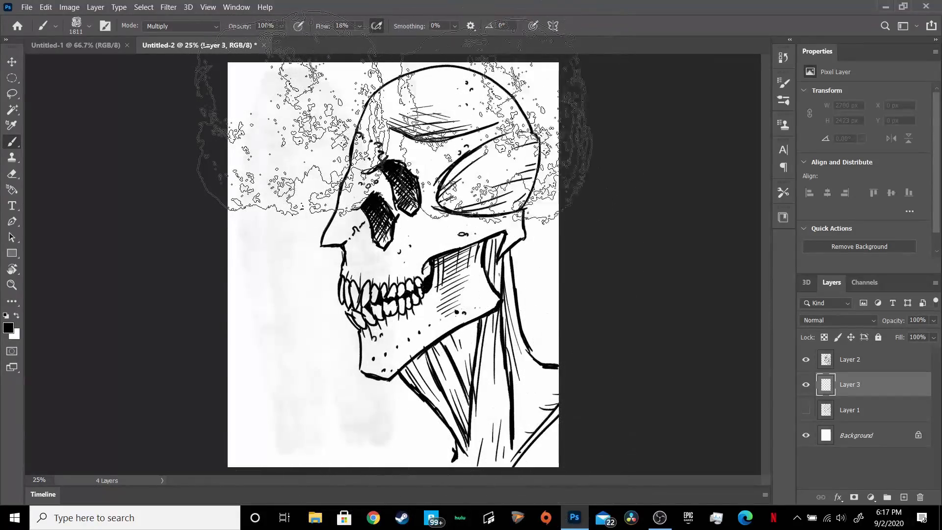
mouse_move(393, 118)
left_mouse_down()
mouse_move(294, 343)
mouse_move(304, 378)
mouse_move(275, 98)
mouse_move(284, 431)
left_mouse_up()
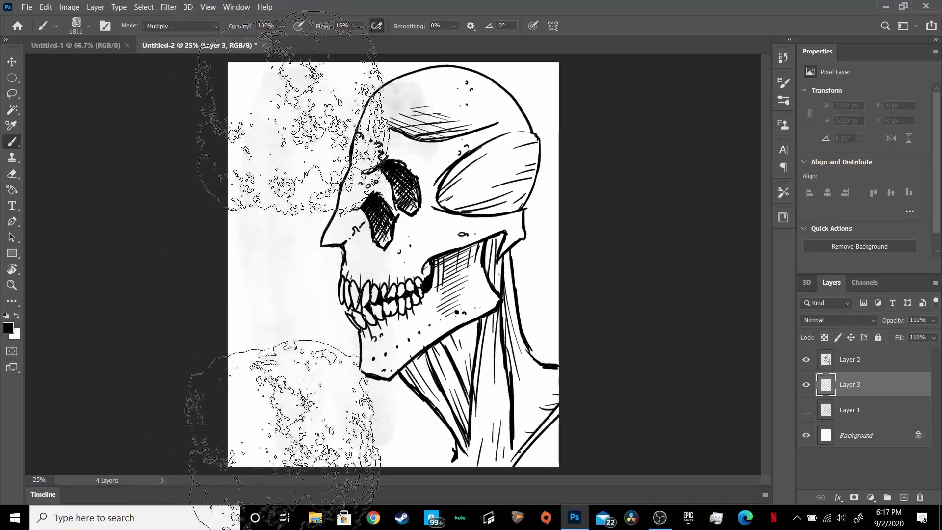
mouse_move(290, 270)
left_mouse_down()
mouse_move(358, 147)
mouse_move(314, 177)
mouse_move(466, 343)
mouse_move(392, 117)
mouse_move(564, 334)
mouse_move(603, 118)
mouse_move(579, 407)
mouse_move(383, 196)
mouse_move(304, 147)
mouse_move(275, 442)
mouse_move(623, 274)
mouse_move(565, 231)
left_mouse_up()
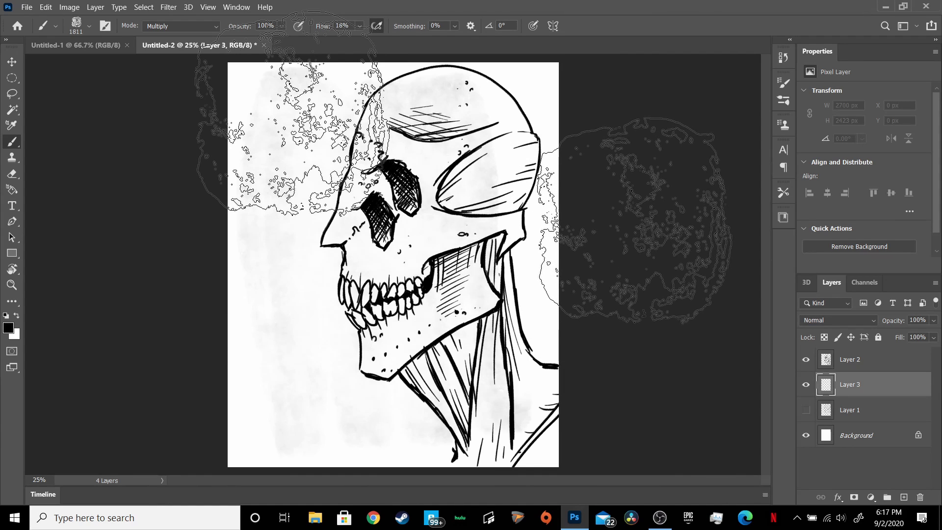
left_click_drag(635, 220, 634, 219)
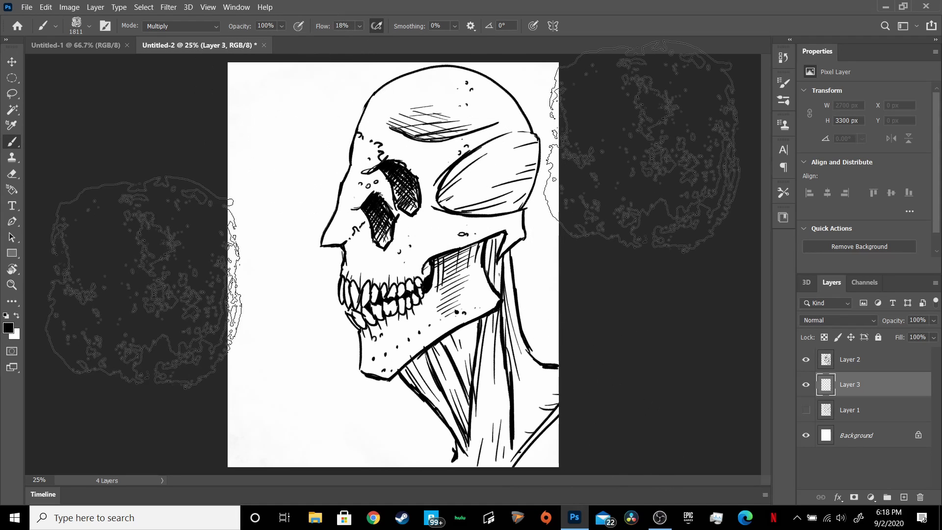
- Reopen the brush preset picker with the 1811 px Mushy Brush still selected
left_click(89, 26)
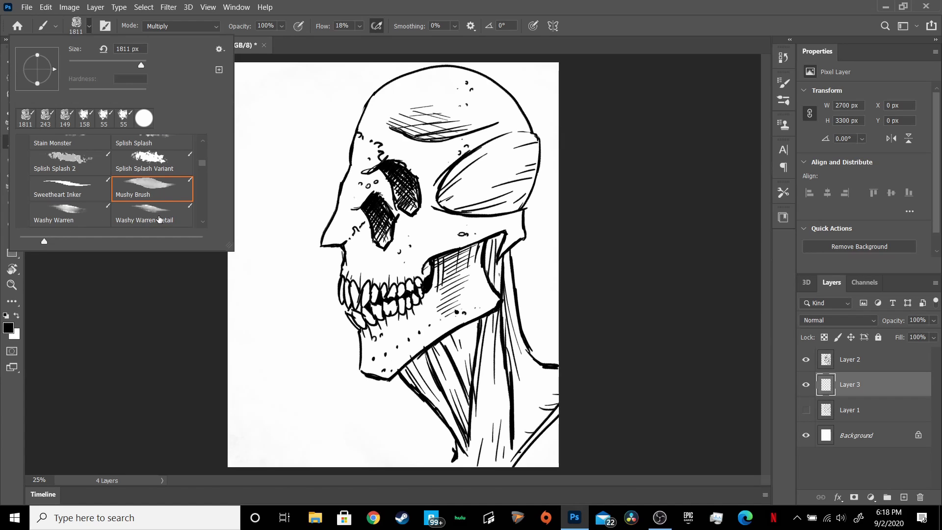
- Select the 170 px Washy Warren brush, paint a trial stroke left of the skull, and undo it
left_click(75, 214)
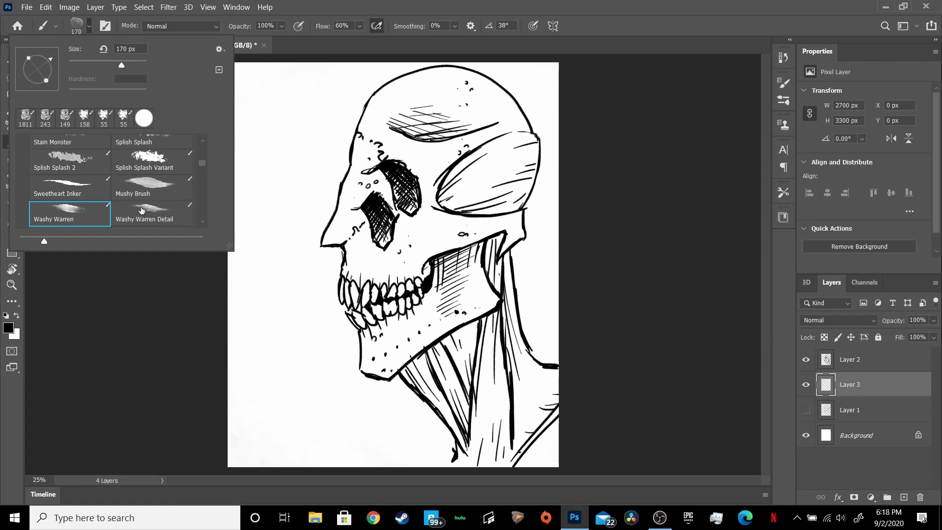
left_click(268, 94)
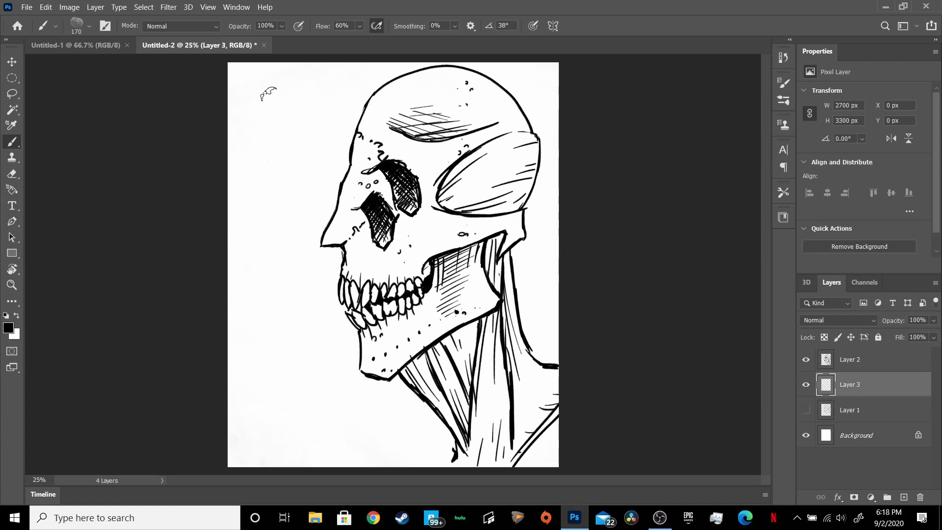
mouse_move(269, 94)
left_mouse_down()
mouse_move(272, 211)
mouse_move(268, 93)
mouse_move(276, 204)
mouse_move(302, 169)
left_mouse_up()
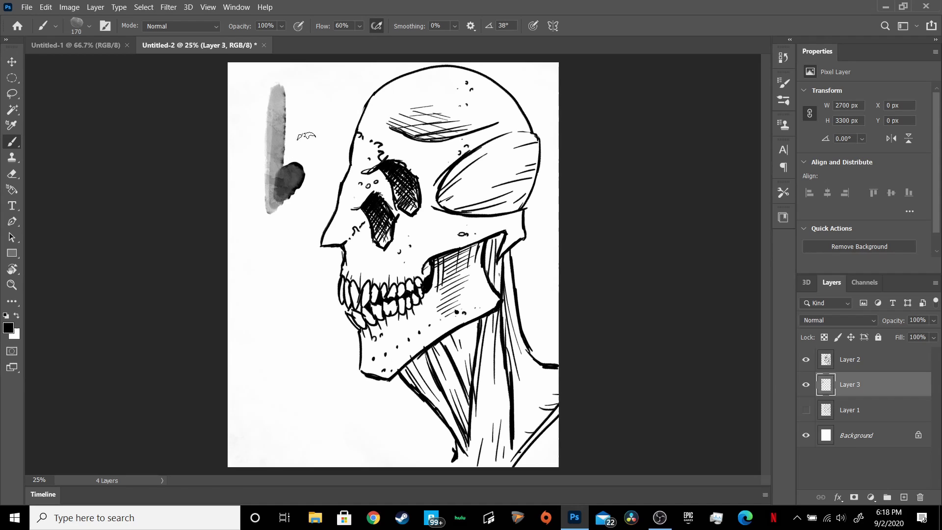
left_click(45, 7)
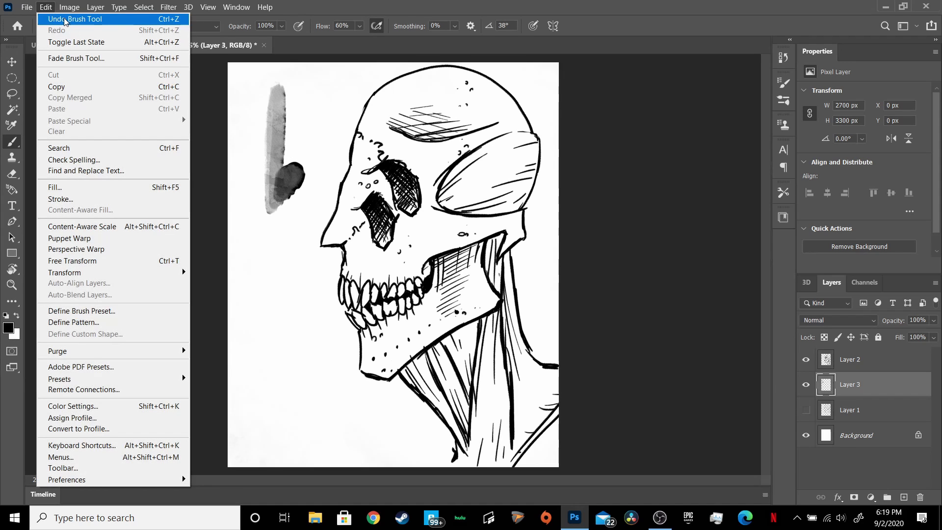
left_click(68, 19)
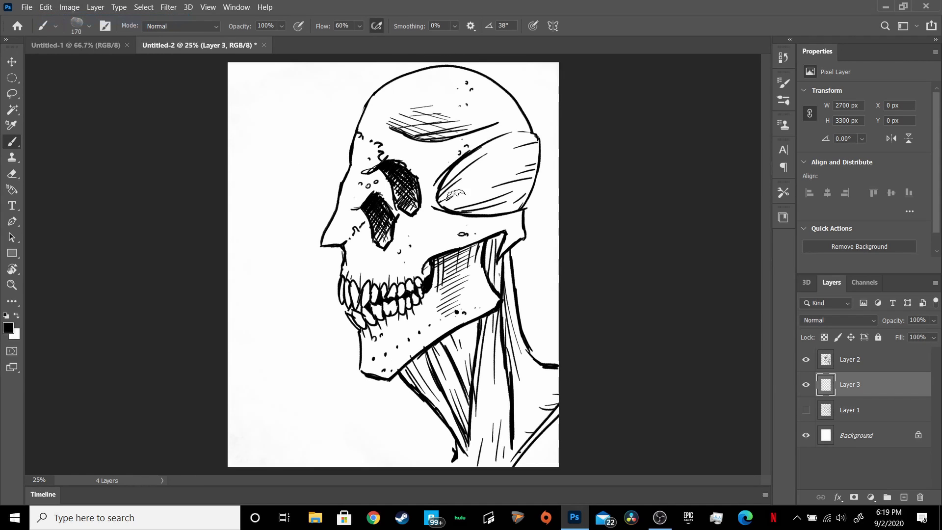
- Wash grey watercolor into the oval on the side of the skull
left_click_drag(463, 160, 454, 209)
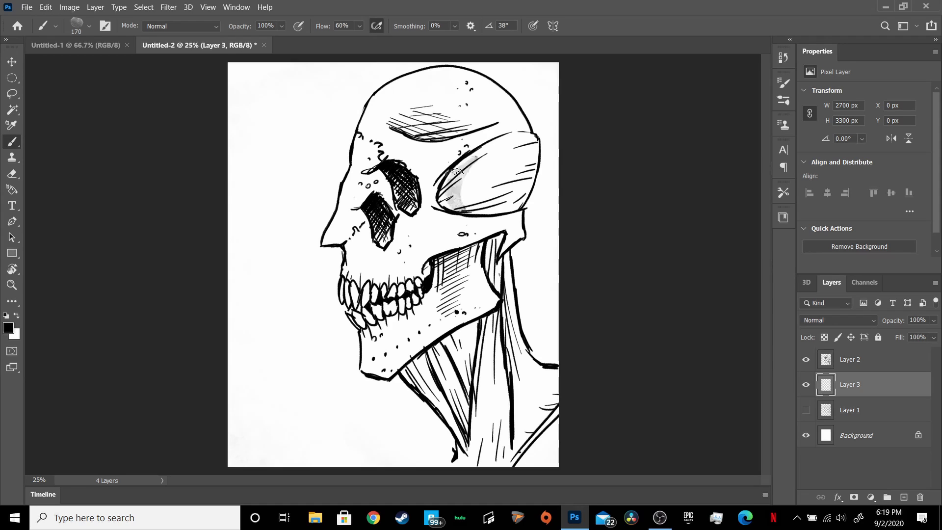
mouse_move(489, 147)
left_mouse_down()
mouse_move(466, 204)
mouse_move(510, 140)
left_mouse_up()
mouse_move(483, 211)
left_mouse_down()
mouse_move(521, 140)
mouse_move(491, 213)
left_mouse_up()
left_click_drag(537, 147, 491, 214)
left_click_drag(535, 164, 506, 211)
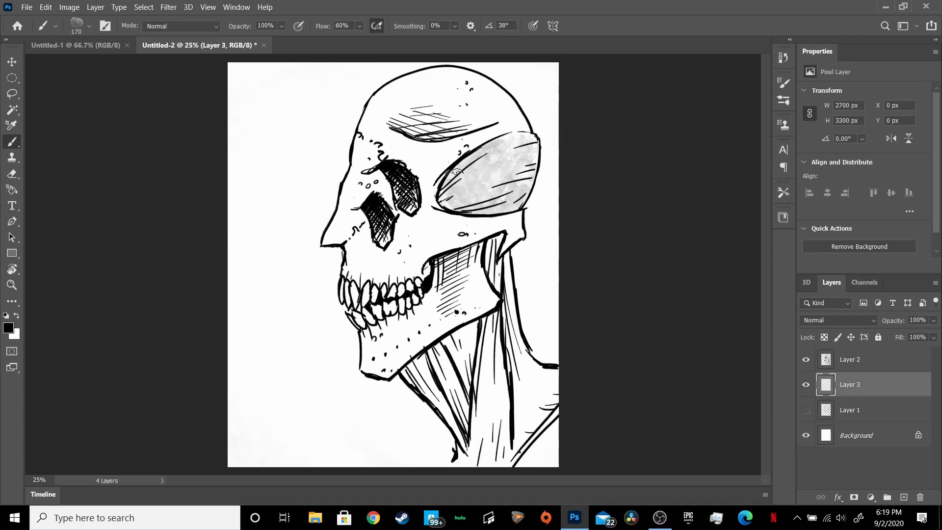
- Build up darker grey washes down the neck strip below the jaw
mouse_move(493, 247)
left_mouse_down()
mouse_move(497, 289)
mouse_move(494, 242)
left_mouse_up()
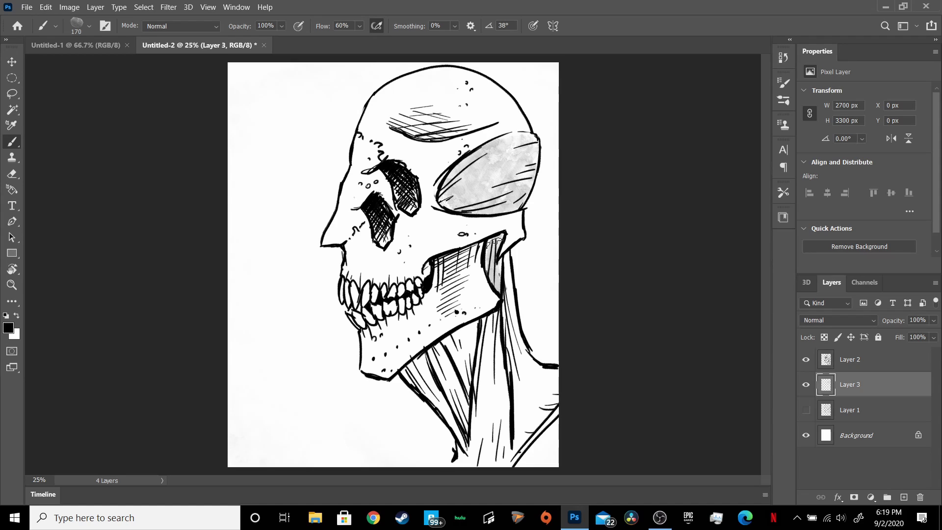
left_click_drag(512, 327, 540, 402)
left_click_drag(530, 346, 550, 409)
left_click_drag(549, 373, 555, 415)
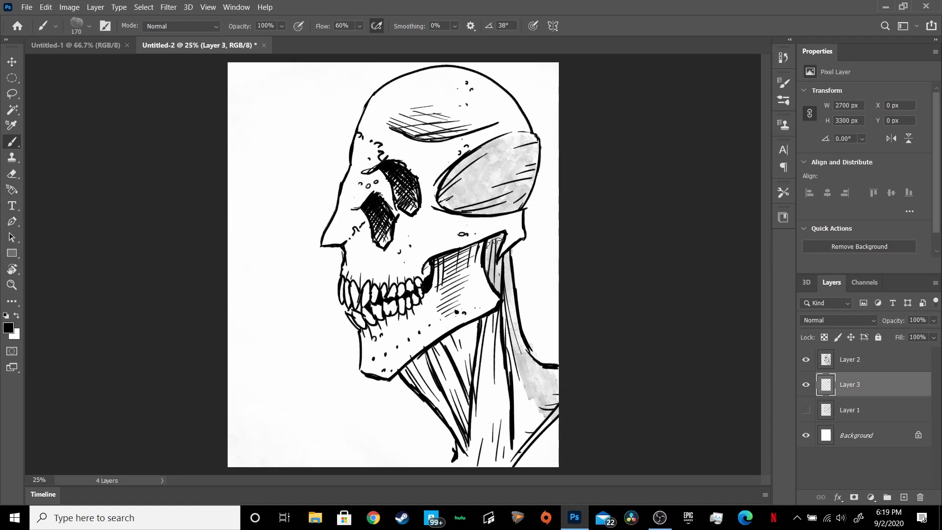
left_click_drag(510, 341, 535, 446)
left_click_drag(502, 358, 520, 459)
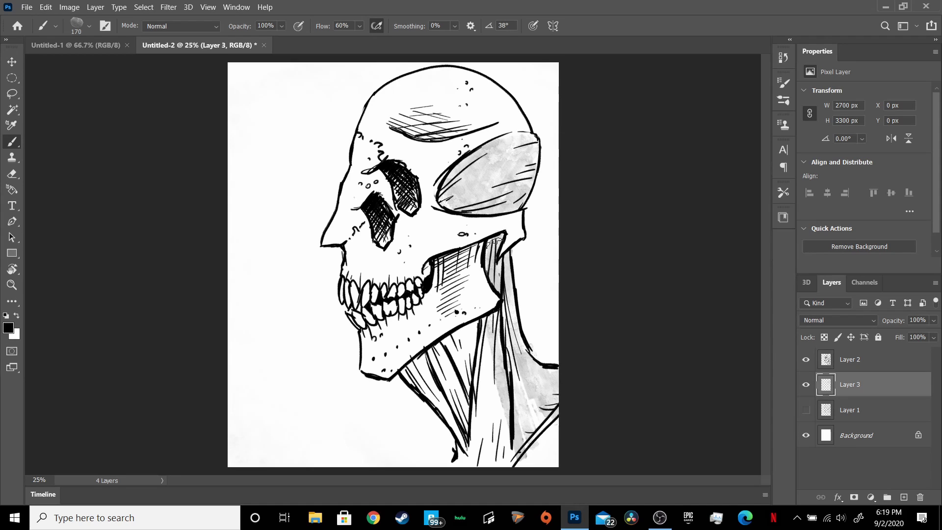
left_click_drag(493, 319, 523, 439)
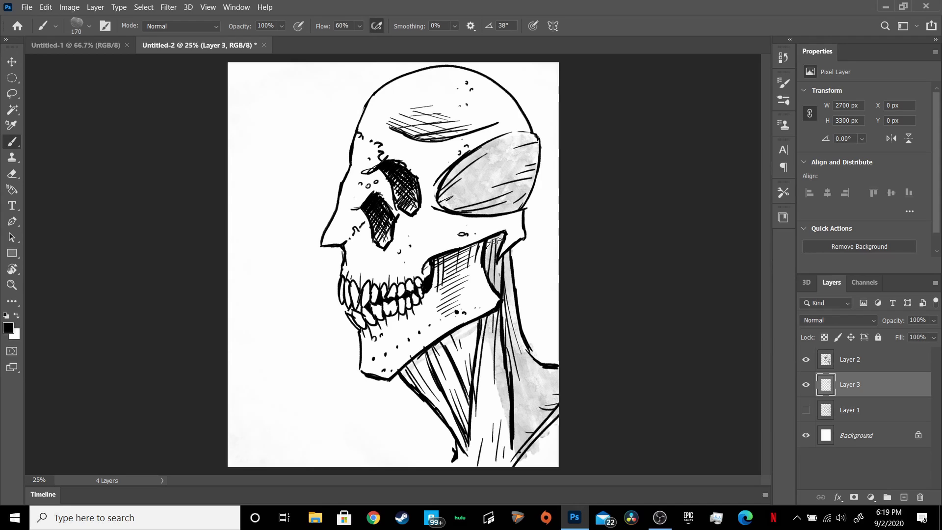
left_click_drag(483, 346, 479, 444)
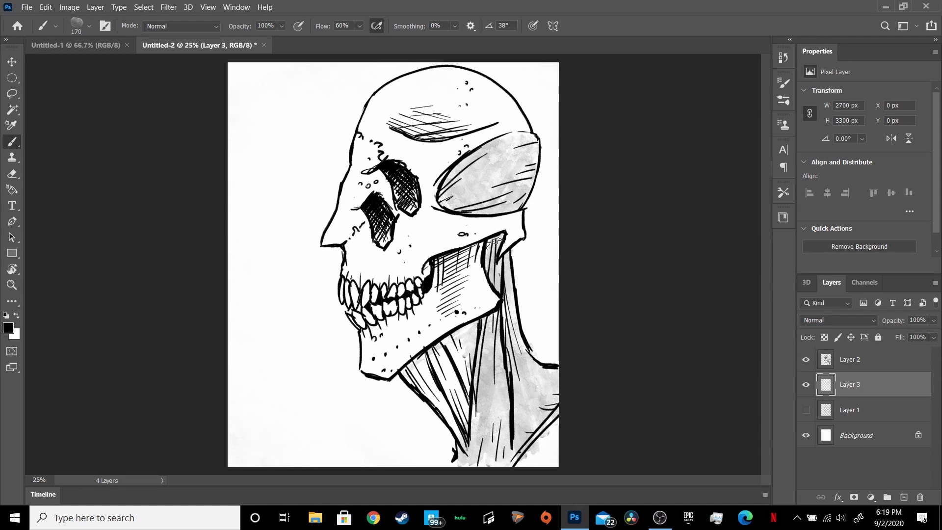
left_click_drag(463, 356, 466, 421)
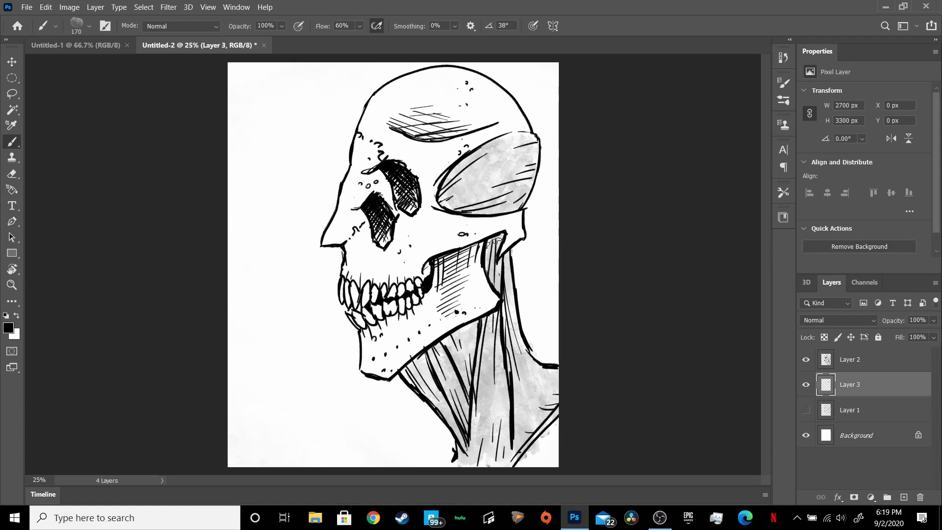
mouse_move(469, 326)
left_mouse_down()
mouse_move(437, 361)
mouse_move(461, 407)
left_mouse_up()
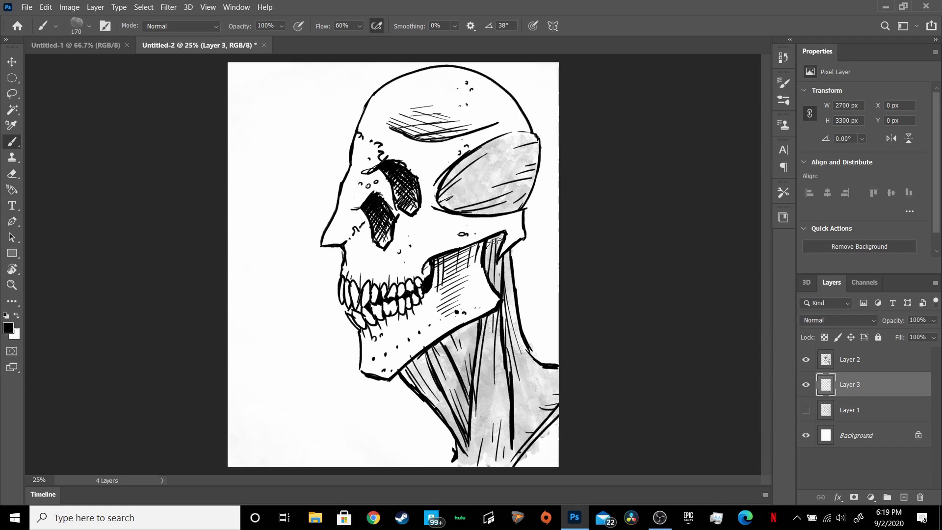
mouse_move(439, 343)
left_mouse_down()
mouse_move(417, 366)
mouse_move(456, 329)
mouse_move(411, 392)
mouse_move(427, 378)
mouse_move(407, 368)
mouse_move(432, 380)
mouse_move(435, 366)
mouse_move(424, 380)
left_mouse_up()
- Deepen the grey wash on the upper neck and under the jaw
mouse_move(472, 336)
left_mouse_down()
mouse_move(467, 403)
mouse_move(441, 365)
mouse_move(439, 377)
mouse_move(462, 382)
mouse_move(472, 437)
left_mouse_up()
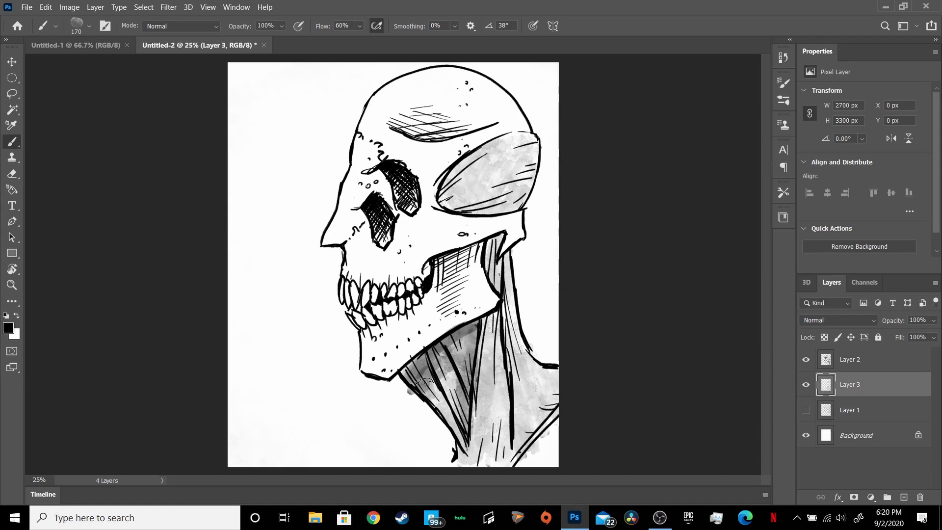
mouse_move(491, 317)
left_mouse_down()
mouse_move(480, 353)
mouse_move(497, 342)
mouse_move(495, 370)
mouse_move(507, 392)
left_mouse_up()
mouse_move(510, 351)
left_mouse_down()
mouse_move(507, 376)
mouse_move(480, 372)
left_mouse_up()
left_click_drag(484, 369, 474, 434)
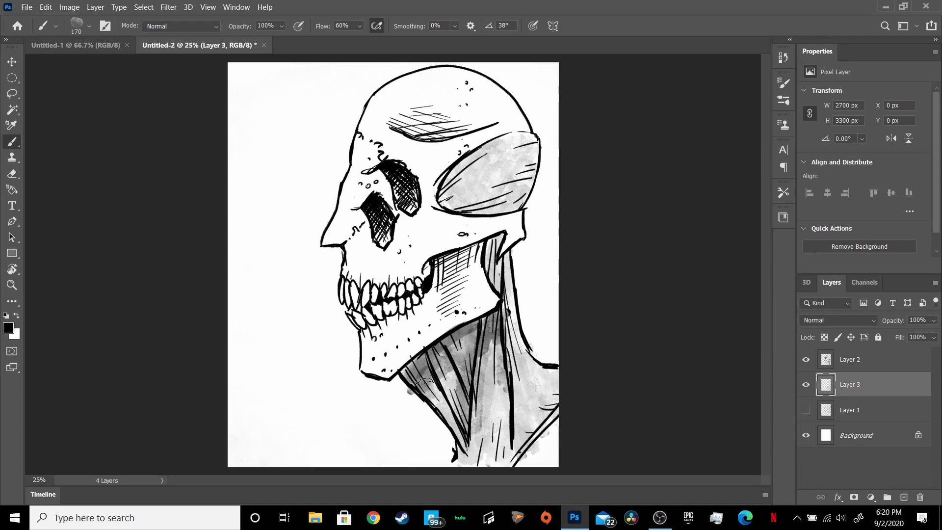
mouse_move(493, 347)
left_mouse_down()
mouse_move(483, 383)
mouse_move(483, 369)
left_mouse_up()
mouse_move(492, 350)
left_mouse_down()
mouse_move(478, 376)
mouse_move(498, 414)
left_mouse_up()
mouse_move(510, 297)
left_mouse_down()
mouse_move(507, 326)
mouse_move(506, 299)
left_mouse_up()
mouse_move(498, 257)
left_mouse_down()
mouse_move(489, 292)
mouse_move(487, 268)
left_mouse_up()
mouse_move(501, 234)
left_mouse_down()
mouse_move(487, 264)
mouse_move(513, 299)
mouse_move(520, 383)
left_mouse_up()
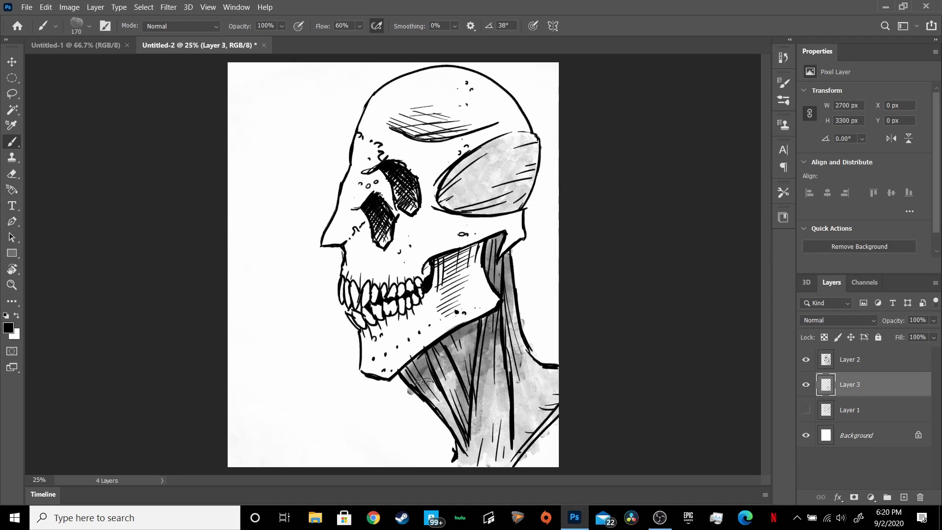
- Paint darker vertical grey bands down the front and back of the neck
left_click_drag(508, 339, 503, 431)
left_click_drag(498, 395, 498, 441)
left_click_drag(499, 346, 498, 393)
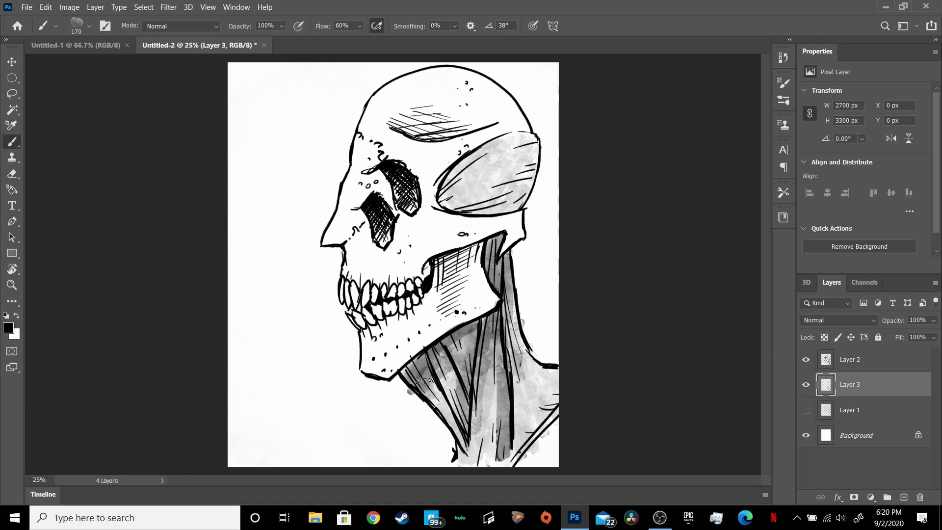
mouse_move(495, 428)
left_mouse_down()
mouse_move(498, 461)
mouse_move(488, 462)
left_mouse_up()
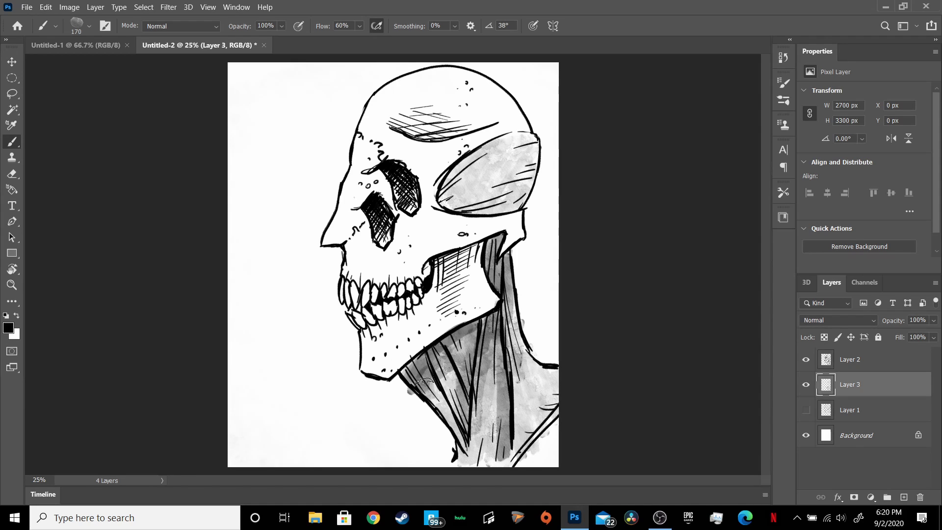
left_click_drag(494, 386, 494, 453)
left_click_drag(490, 370, 493, 455)
left_click_drag(519, 415, 517, 455)
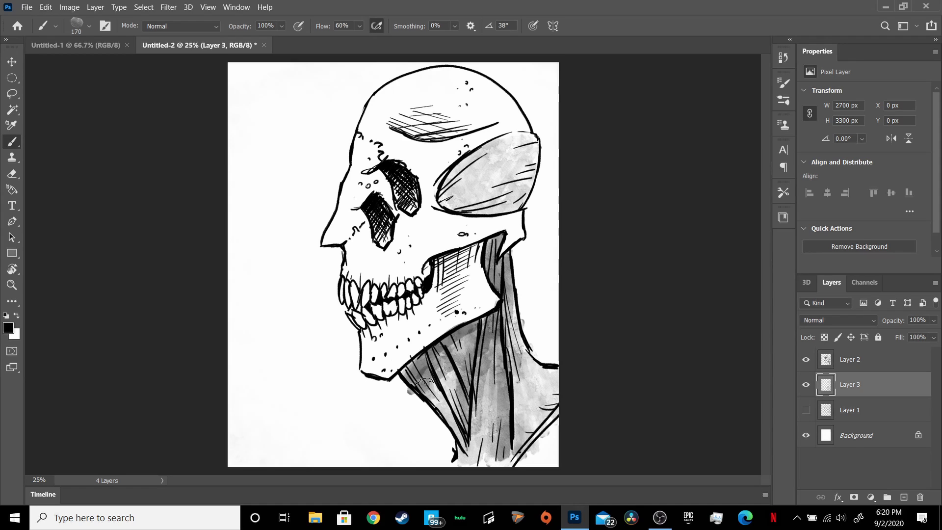
left_click_drag(515, 343, 520, 448)
left_click_drag(512, 306, 513, 347)
mouse_move(527, 398)
left_mouse_down()
mouse_move(529, 441)
mouse_move(539, 372)
left_mouse_up()
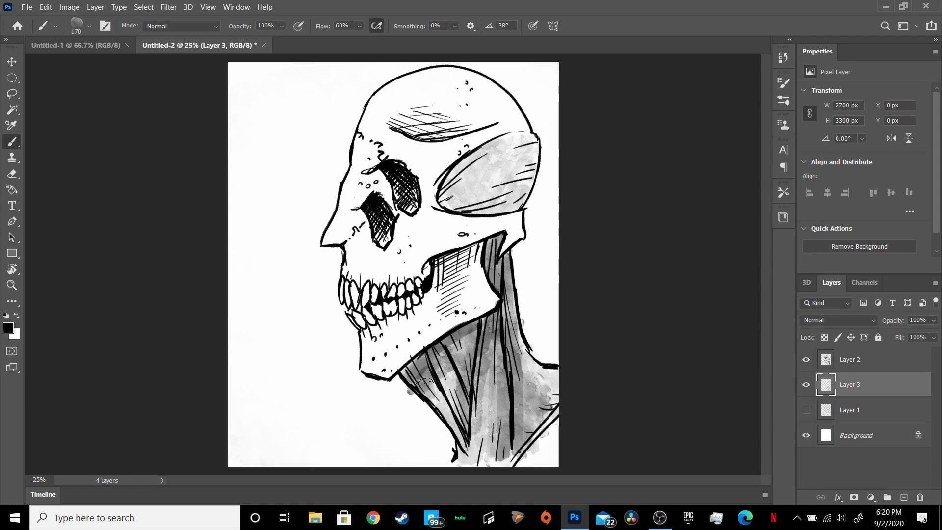
- Add faint wash to the neck's edges and front, then darken the ellipse's left edge
left_click_drag(552, 389, 555, 405)
mouse_move(537, 454)
left_mouse_down()
mouse_move(550, 427)
mouse_move(554, 465)
left_mouse_up()
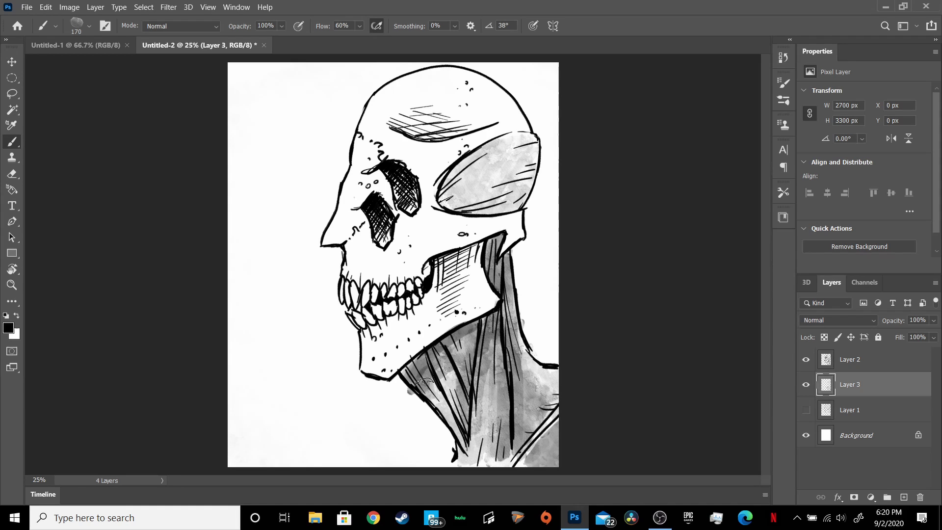
mouse_move(530, 466)
left_mouse_down()
mouse_move(521, 449)
mouse_move(557, 428)
mouse_move(456, 466)
left_mouse_up()
left_click_drag(454, 412, 459, 439)
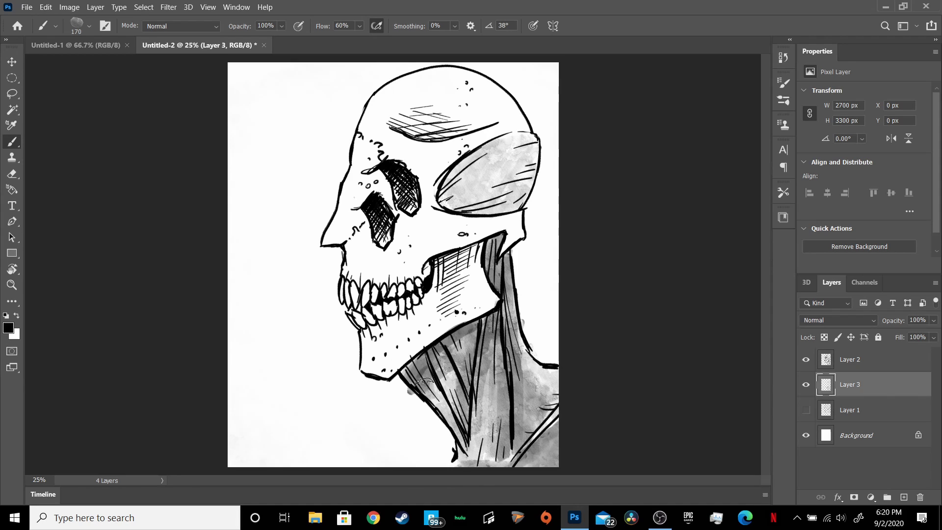
mouse_move(436, 380)
left_mouse_down()
mouse_move(461, 437)
mouse_move(449, 427)
left_mouse_up()
mouse_move(449, 341)
left_mouse_down()
mouse_move(462, 392)
mouse_move(457, 434)
left_mouse_up()
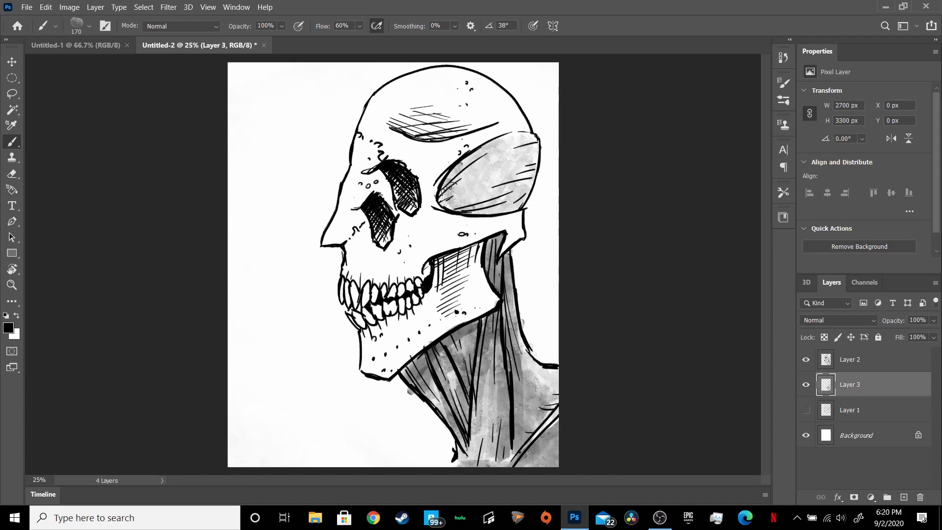
mouse_move(449, 187)
left_mouse_down()
mouse_move(464, 161)
mouse_move(441, 211)
left_mouse_up()
mouse_move(459, 169)
left_mouse_down()
mouse_move(466, 208)
mouse_move(496, 214)
mouse_move(520, 202)
left_mouse_up()
- Darken the lower-left part of the grey ellipse and fill the eye socket with black
left_click_drag(456, 197, 525, 197)
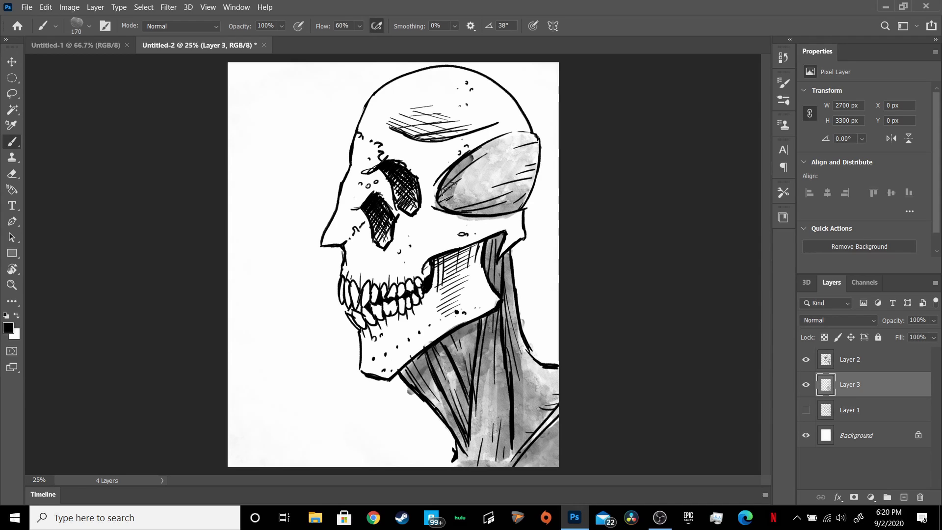
mouse_move(463, 183)
left_mouse_down()
mouse_move(501, 192)
mouse_move(527, 179)
left_mouse_up()
mouse_move(456, 202)
left_mouse_down()
mouse_move(520, 189)
mouse_move(481, 147)
left_mouse_up()
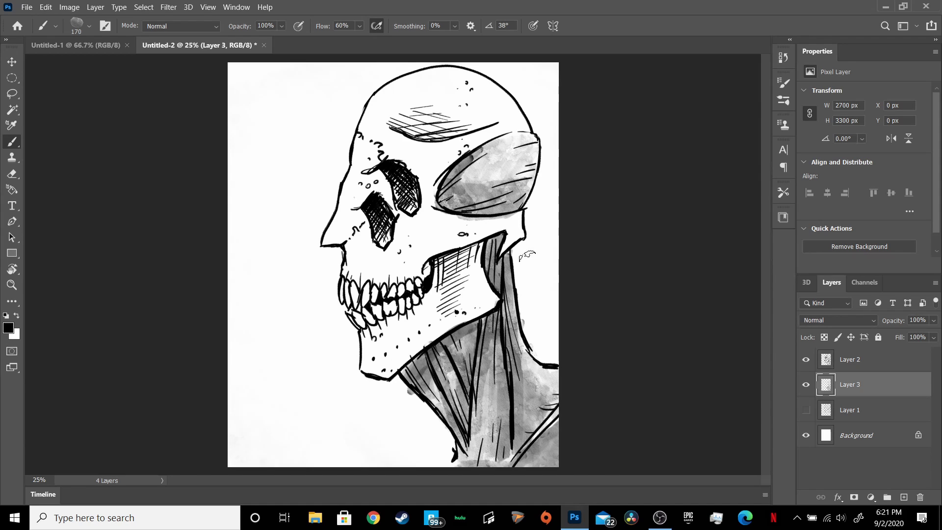
mouse_move(461, 183)
left_mouse_down()
mouse_move(498, 142)
mouse_move(478, 157)
left_mouse_up()
left_click_drag(483, 213, 512, 205)
left_click_drag(451, 212, 520, 206)
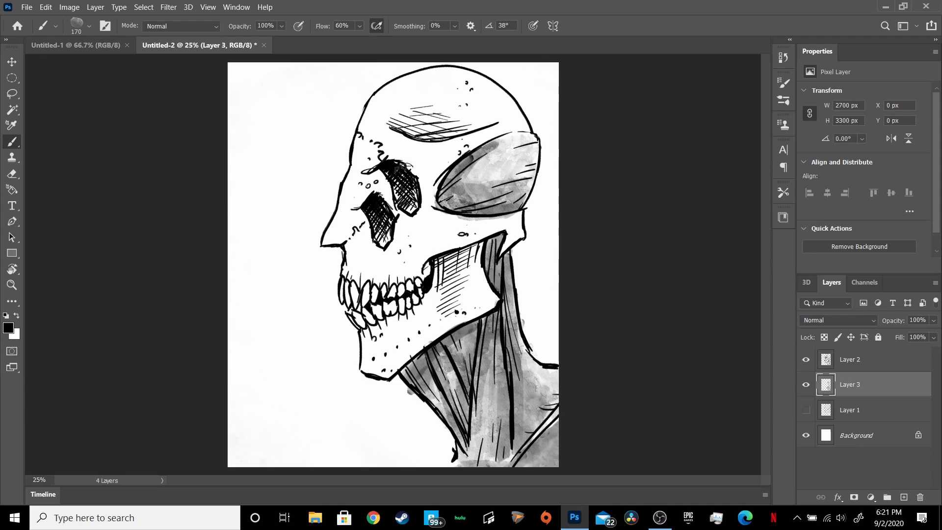
mouse_move(372, 214)
left_mouse_down()
mouse_move(381, 236)
mouse_move(369, 206)
mouse_move(378, 210)
left_mouse_up()
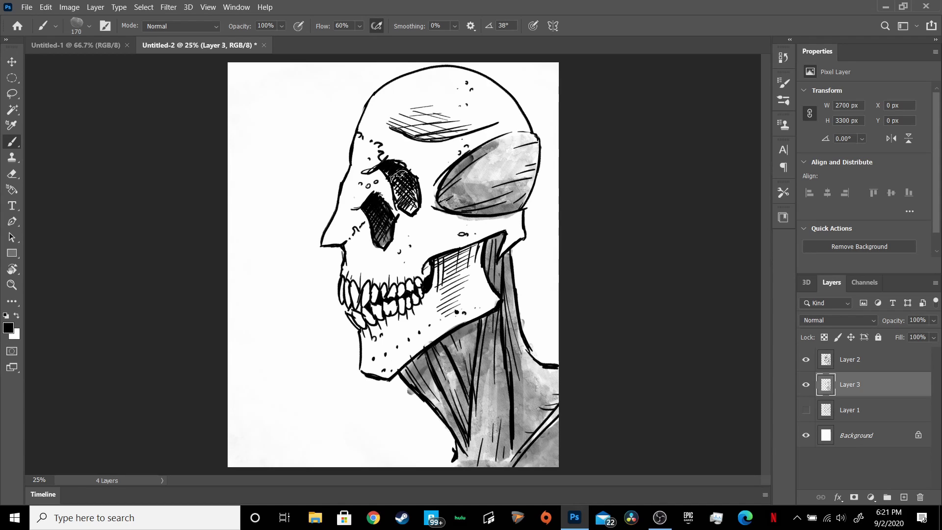
mouse_move(393, 169)
left_mouse_down()
mouse_move(412, 204)
mouse_move(392, 169)
left_mouse_up()
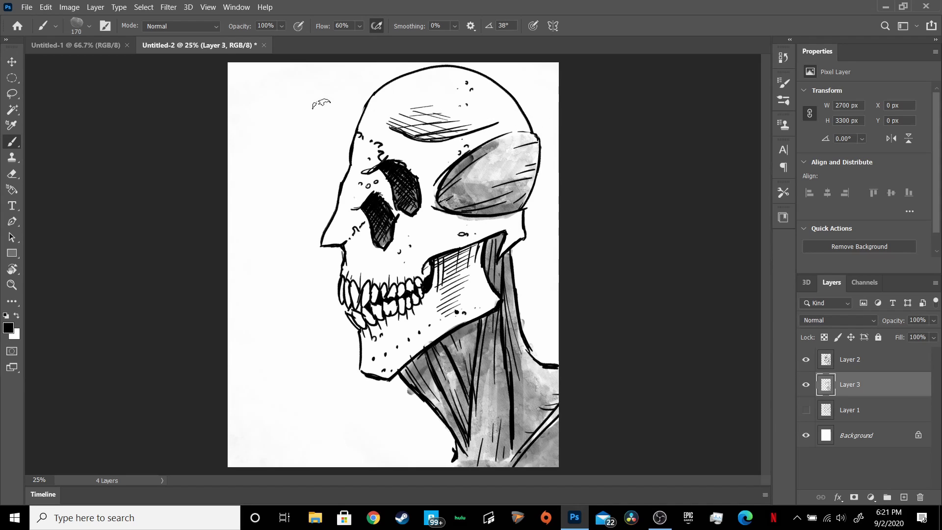
- Switch to the Washy Warren Detail brush preset
left_click(86, 29)
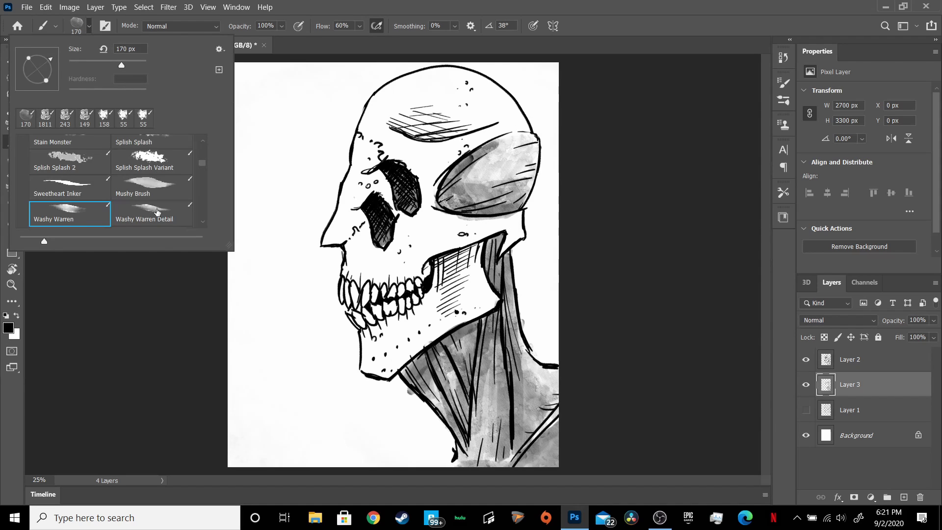
left_click(157, 212)
left_click(175, 346)
- Test the detail brush beside the face, then undo the test strokes
left_click_drag(266, 188, 279, 338)
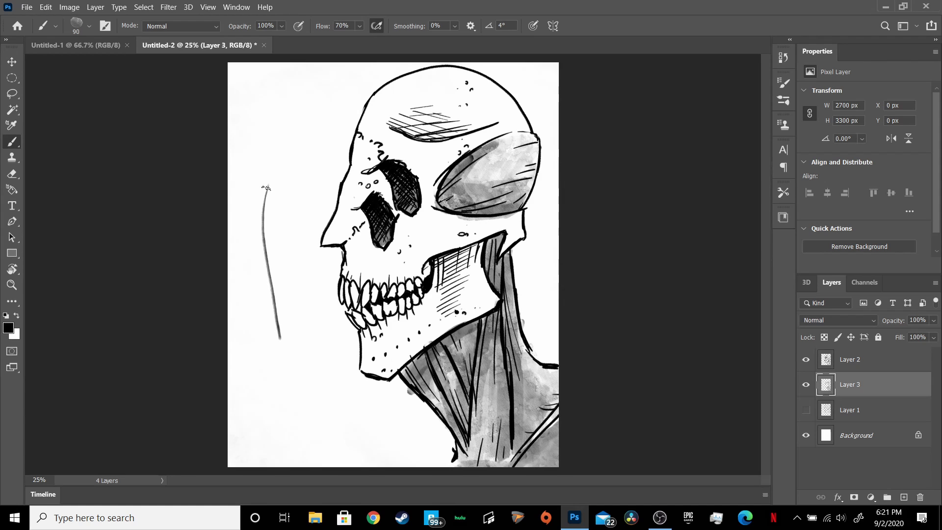
mouse_move(280, 203)
left_mouse_down()
mouse_move(278, 269)
mouse_move(302, 283)
left_mouse_up()
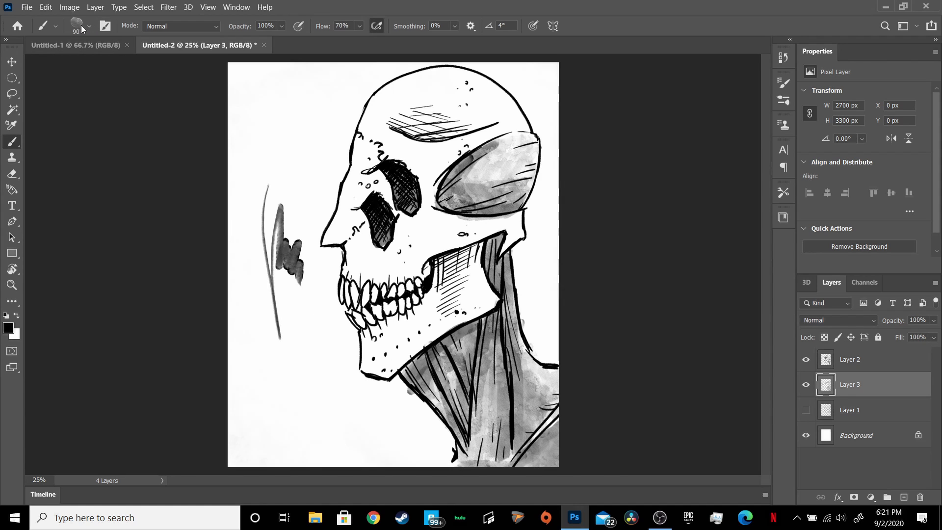
left_click(45, 6)
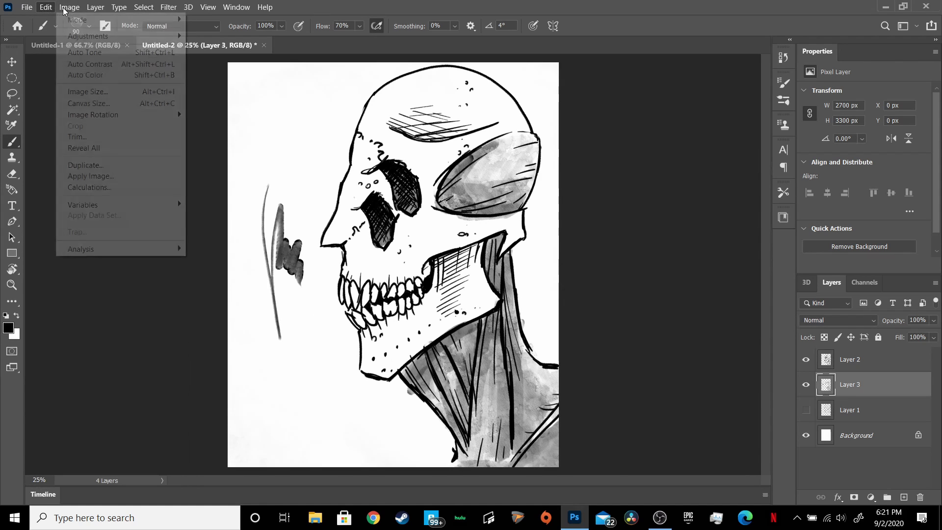
left_click(54, 19)
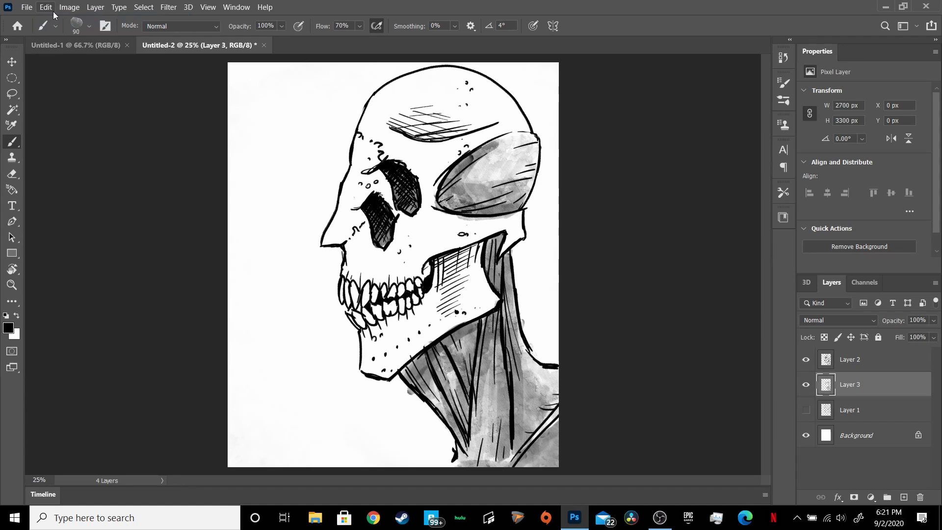
- Reselect the Washy Warren brush preset and set it to 338 px
left_click(86, 24)
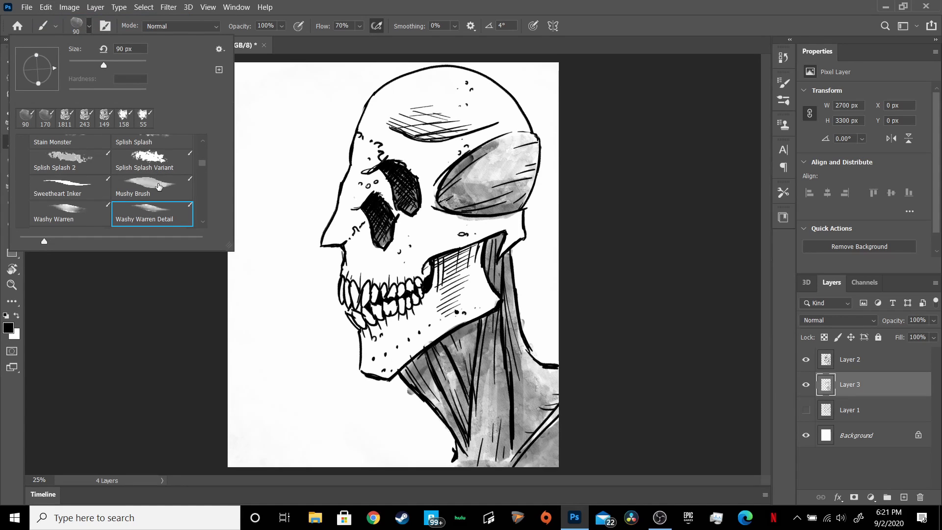
left_click(80, 212)
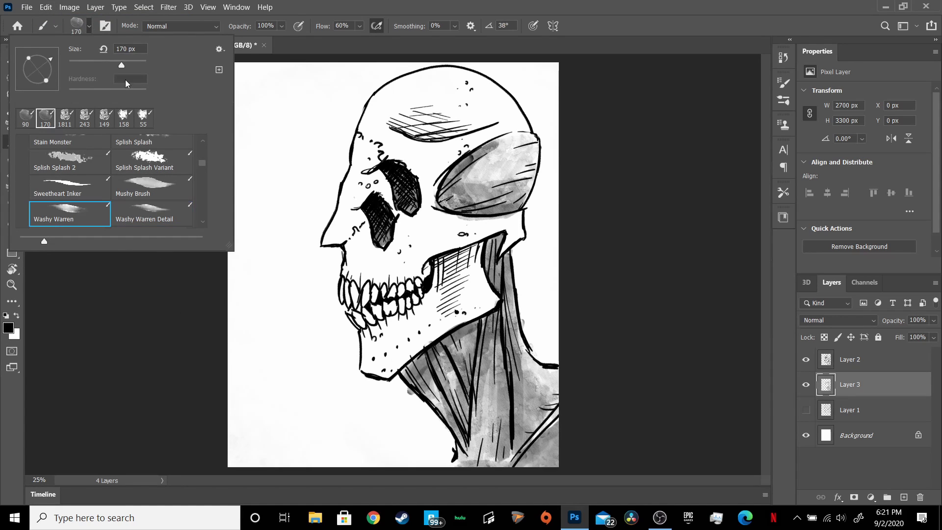
left_click_drag(121, 65, 132, 64)
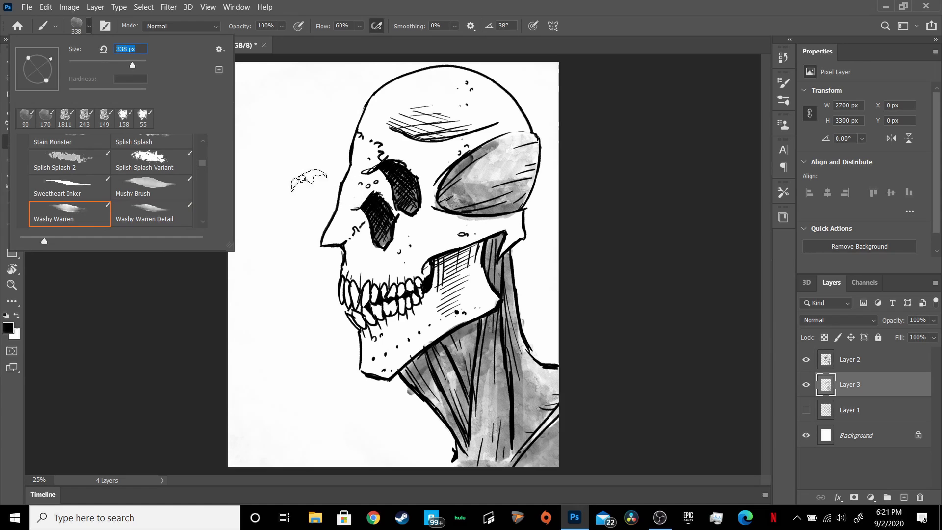
left_click(156, 358)
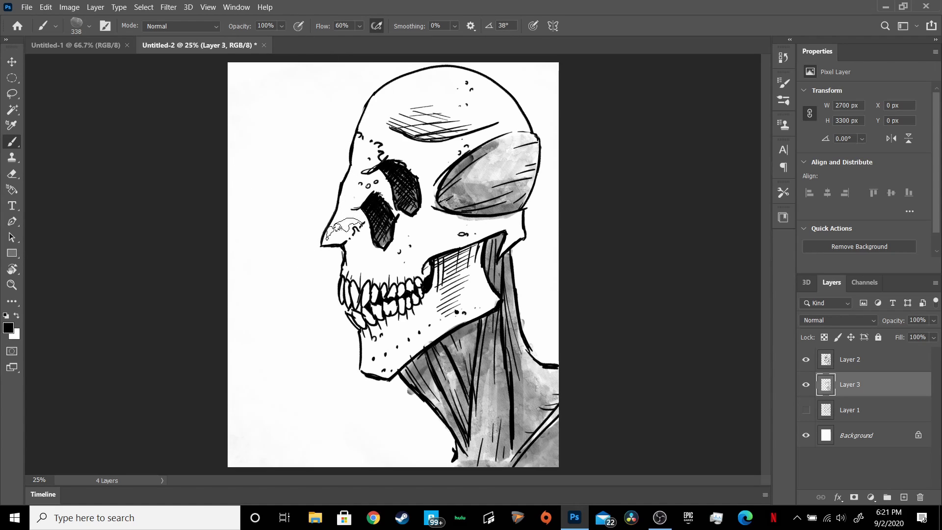
- Wash grey over the forehead, skull side and brow, and dab grey below the nose tip
left_click_drag(360, 214, 403, 93)
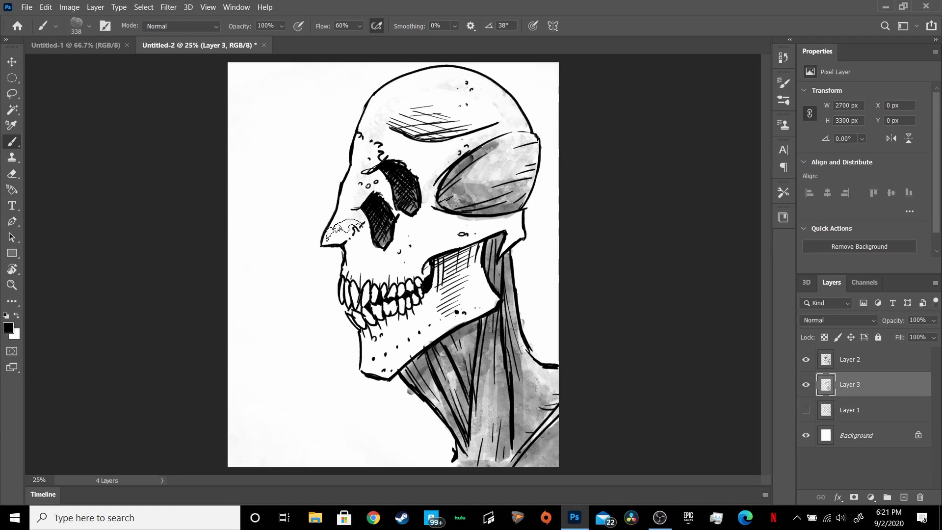
left_click_drag(501, 118, 422, 176)
mouse_move(441, 143)
left_mouse_down()
mouse_move(485, 105)
mouse_move(412, 155)
mouse_move(442, 113)
mouse_move(400, 139)
left_mouse_up()
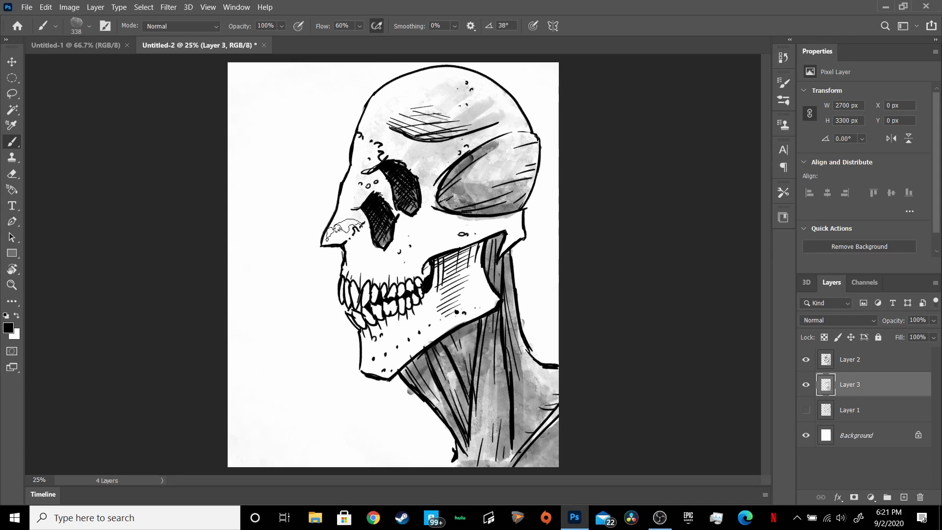
left_click(344, 229)
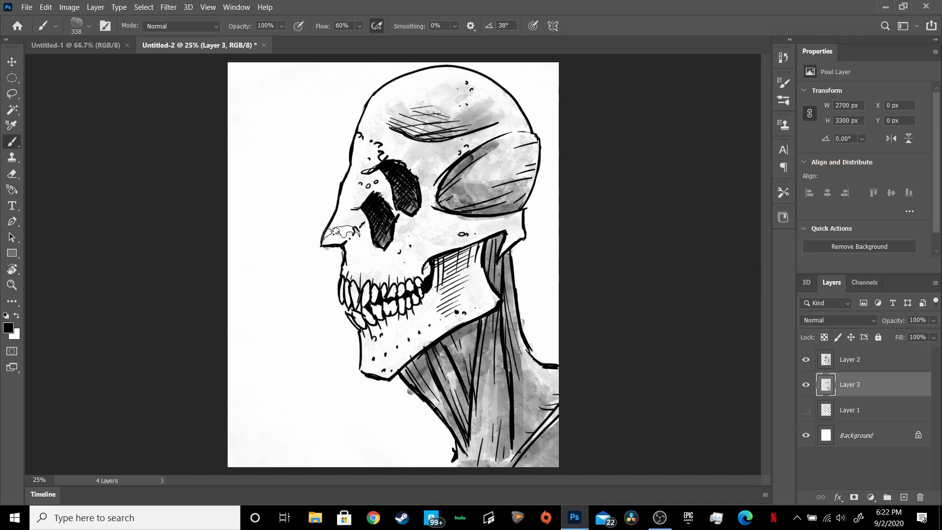
- Shade the lower jaw, jaw hinge and eye socket area with soft grey wash
left_click_drag(452, 314, 456, 261)
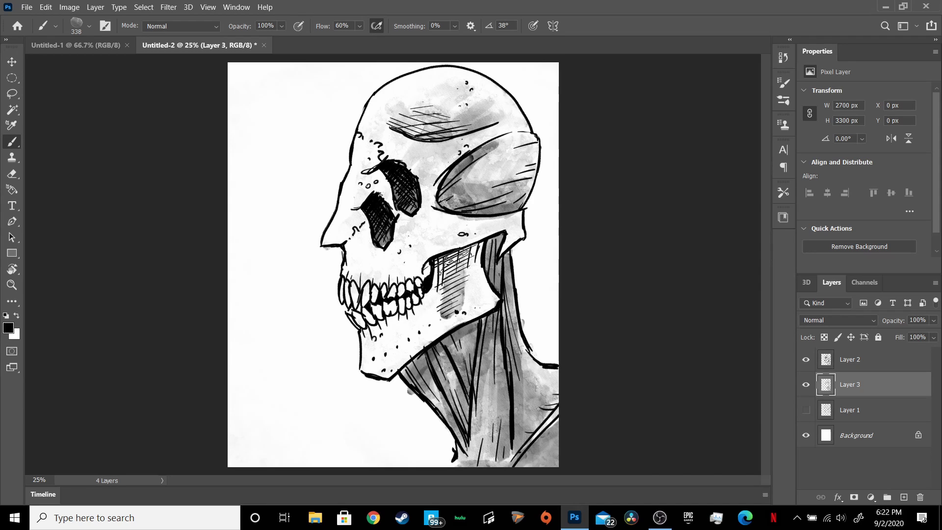
key("ctrl+z")
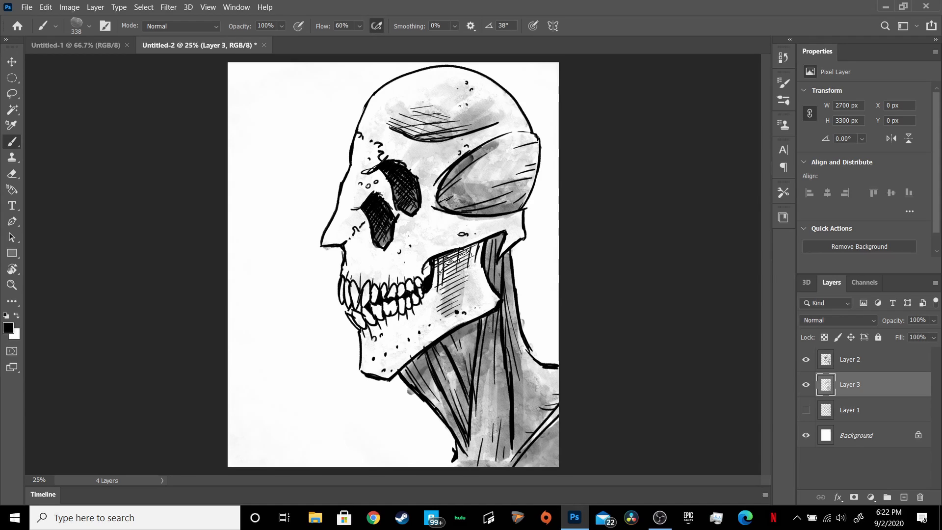
left_click_drag(401, 351, 456, 310)
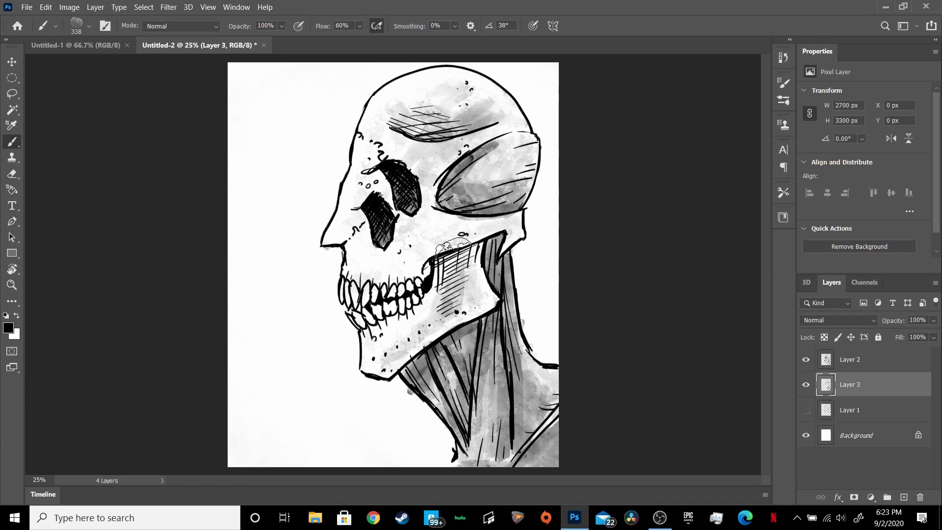
left_click_drag(448, 247, 443, 258)
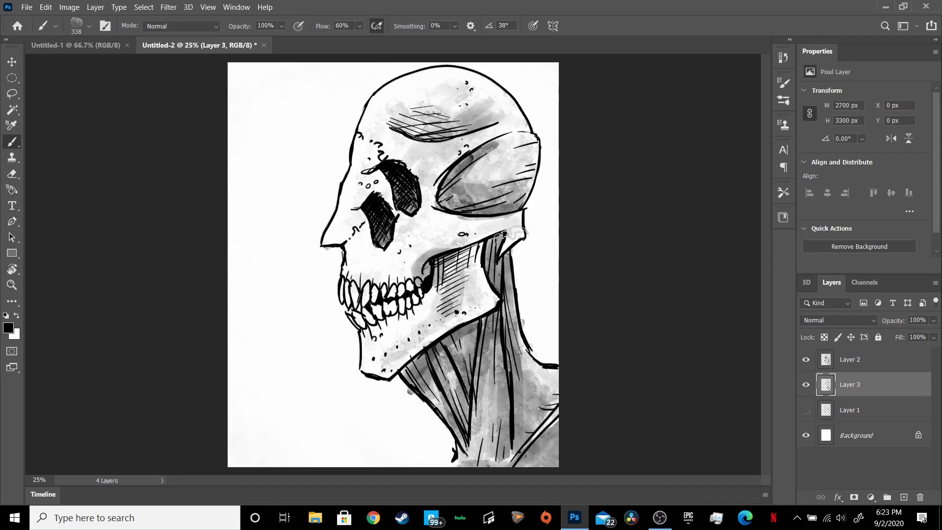
left_click_drag(518, 142, 485, 138)
- Select the Washy Warren Detail brush preset
left_click(89, 26)
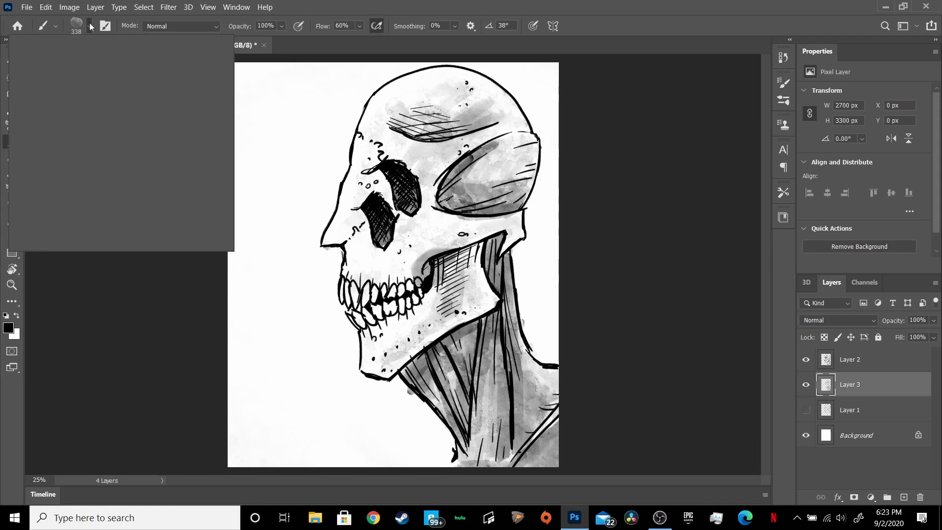
left_click(157, 214)
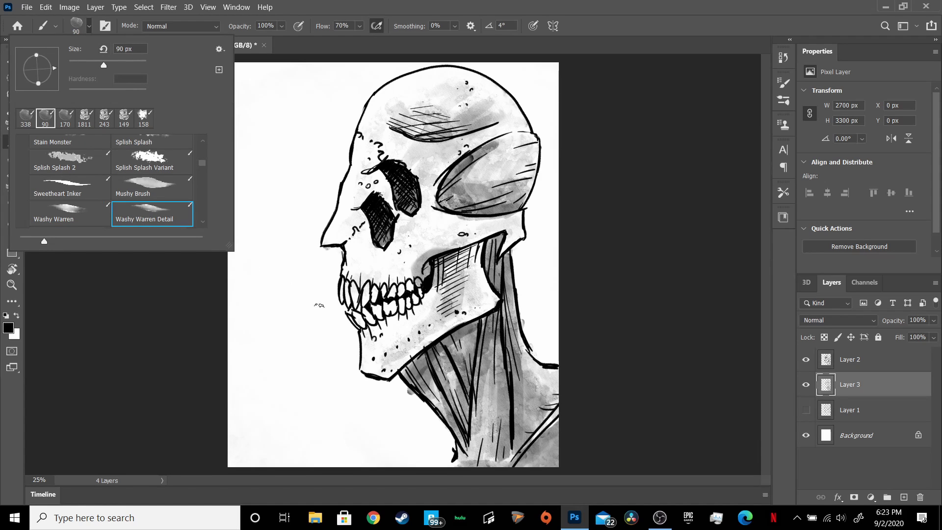
left_click(183, 358)
- Paint grey wash along the nose bridge at 50% zoom, then zoom back out
key("ctrl+plus")
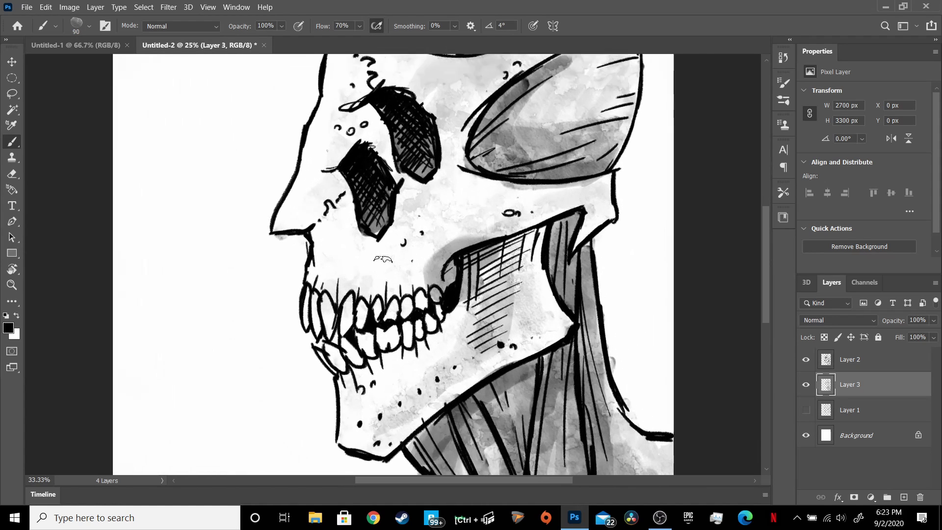
left_click_drag(332, 174, 294, 220)
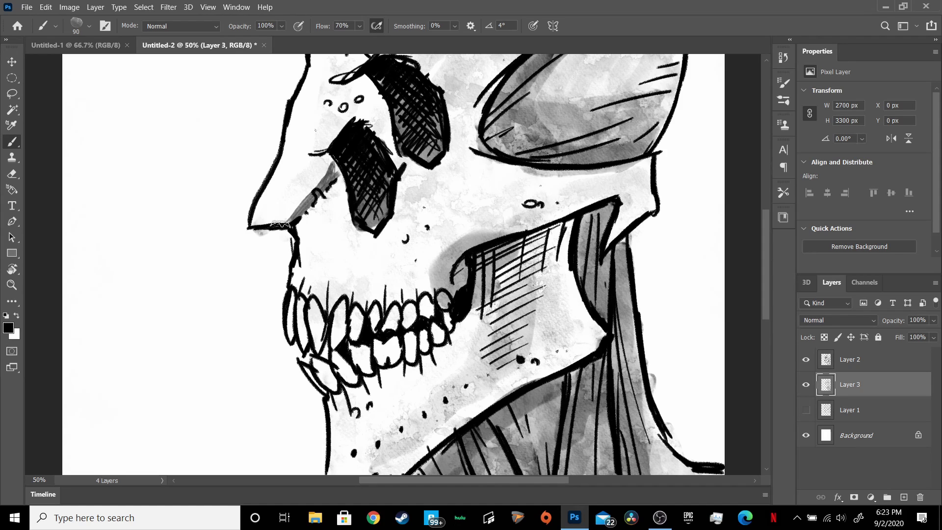
left_click_drag(335, 159, 280, 224)
left_click_drag(308, 198, 328, 153)
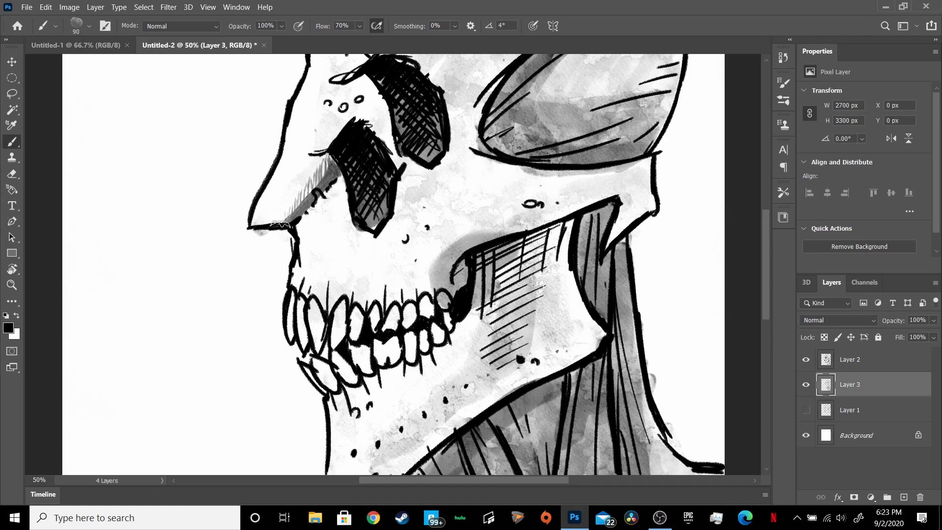
mouse_move(280, 225)
left_mouse_down()
mouse_move(324, 185)
mouse_move(280, 207)
left_mouse_up()
mouse_move(327, 179)
left_mouse_down()
mouse_move(285, 197)
mouse_move(299, 191)
left_mouse_up()
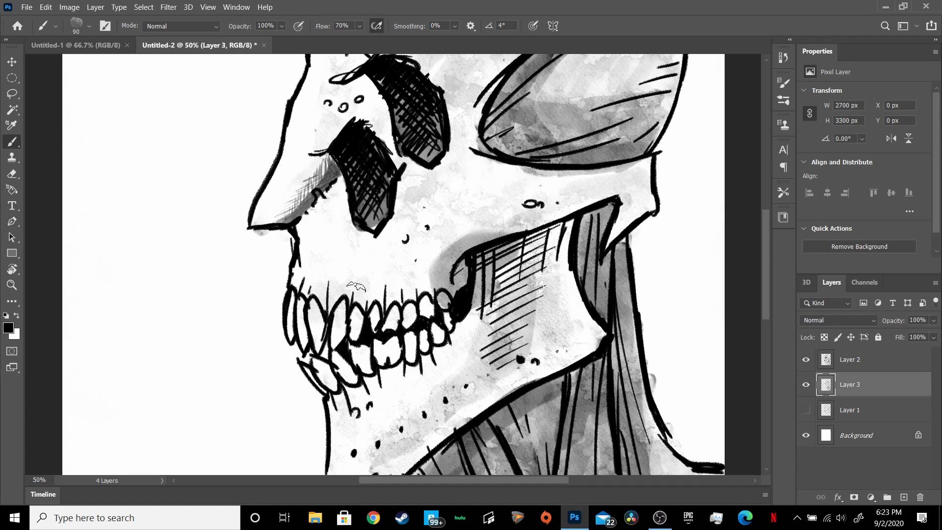
key("ctrl+minus")
key("ctrl+minus")
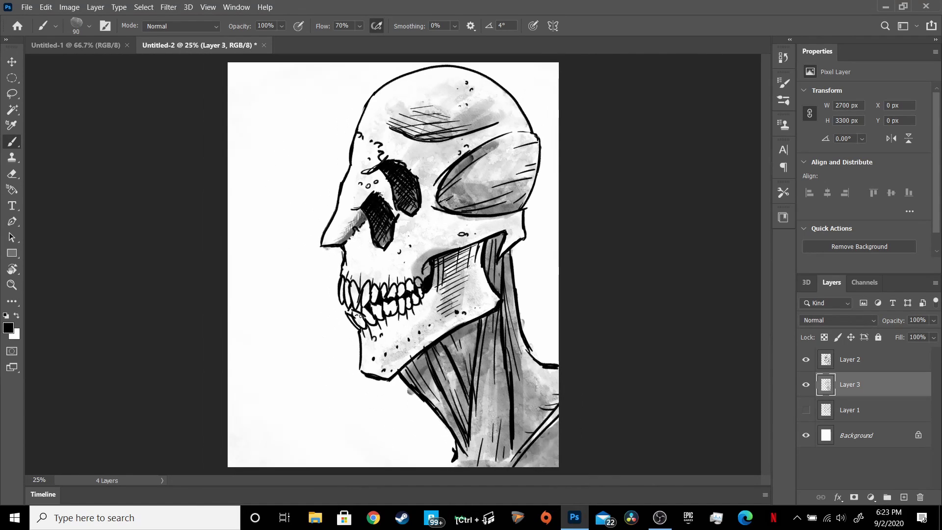
- Undo the nose-bridge brush strokes repeatedly until the nose front is white again
left_click(46, 6)
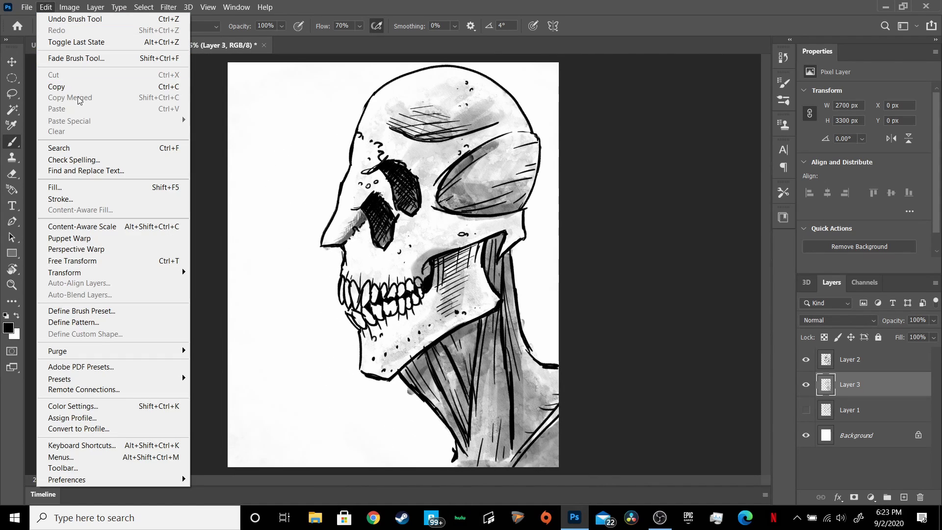
left_click(81, 20)
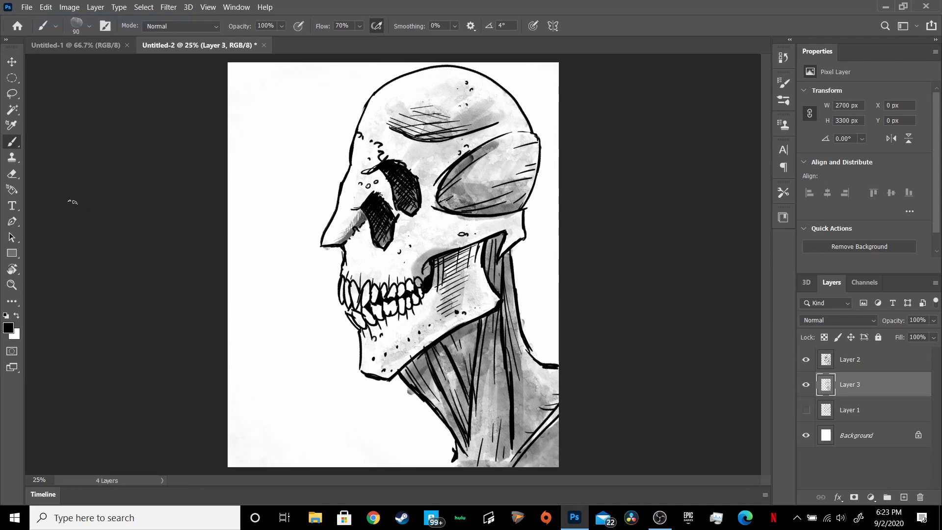
left_click(46, 7)
left_click(46, 7)
left_click(46, 7)
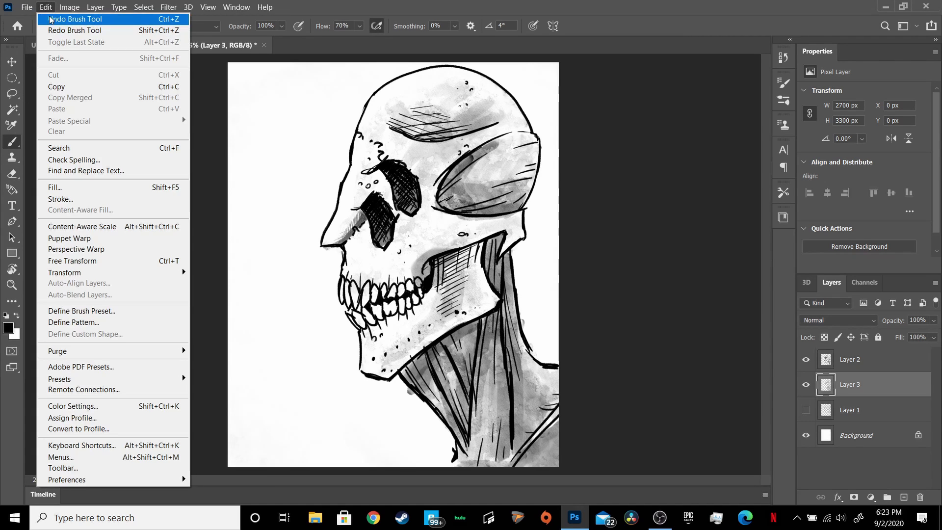
left_click(46, 7)
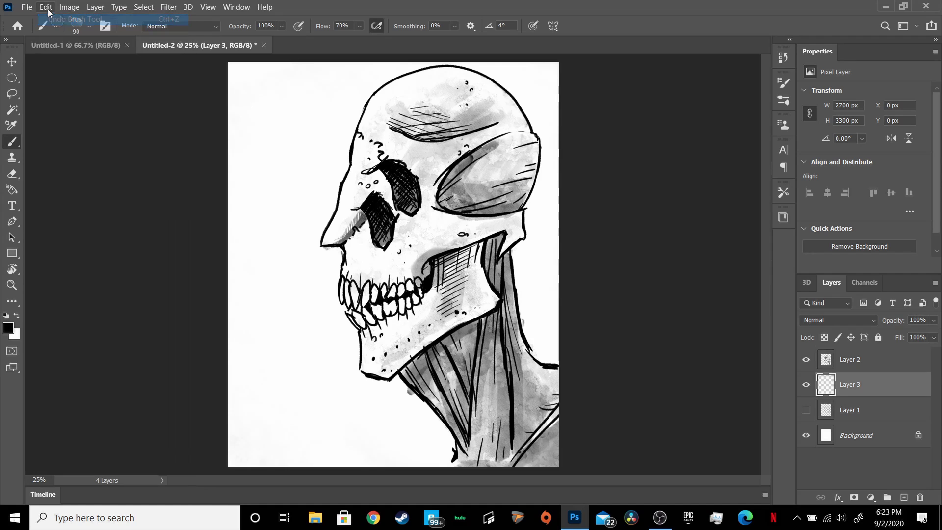
left_click(45, 7)
left_click(58, 19)
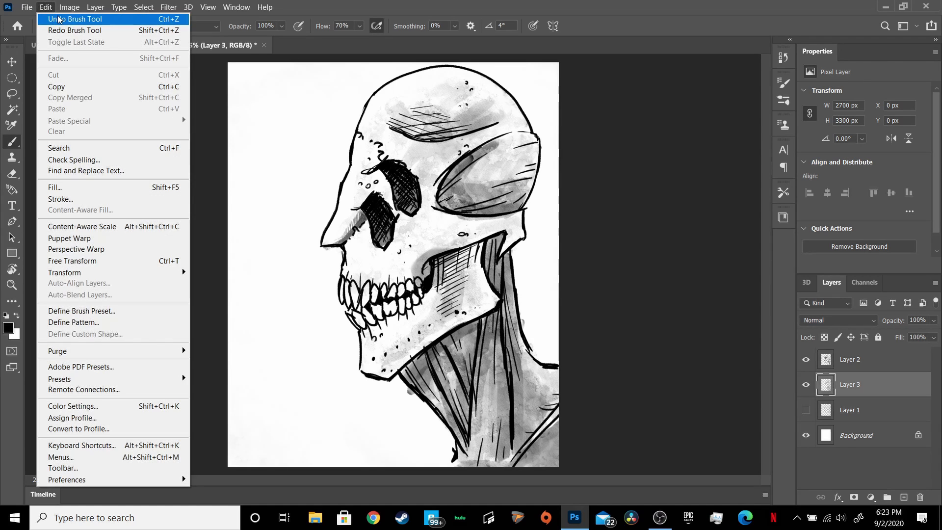
left_click(58, 19)
left_click(58, 18)
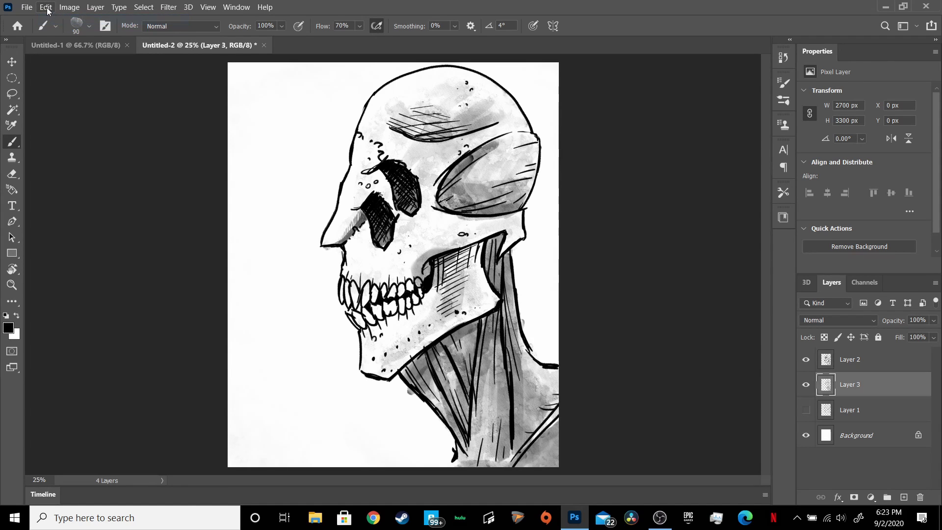
left_click(46, 7)
left_click(46, 7)
left_click(45, 6)
left_click(46, 7)
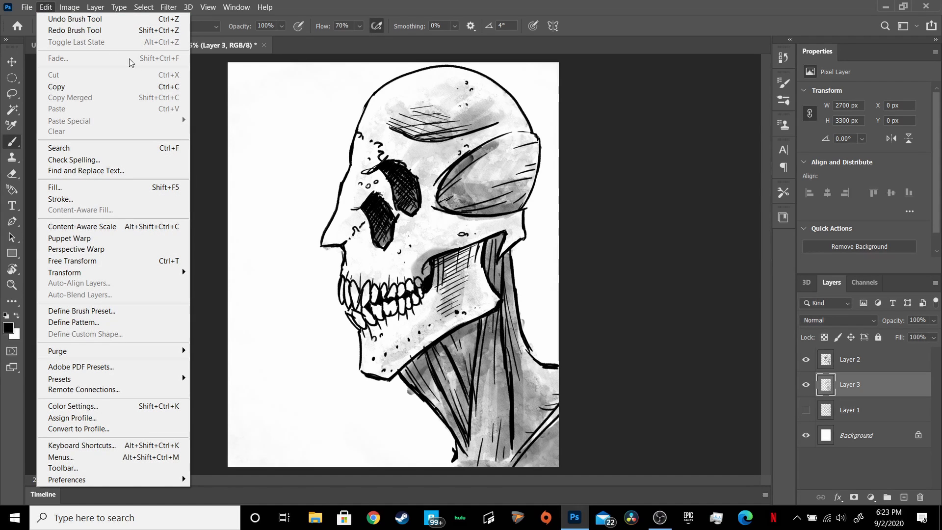
key("Escape")
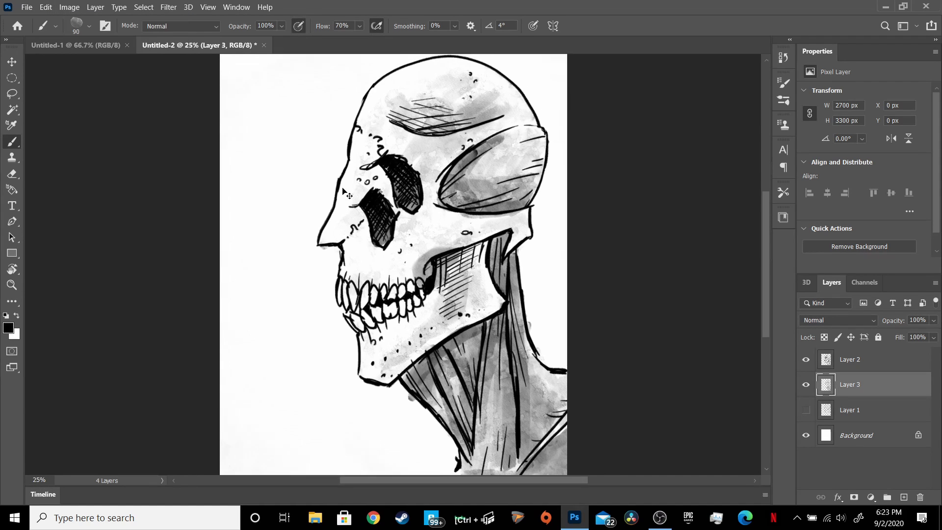
- At 50% zoom, paint a grey shadow along the nose edge down to the upper teeth
key("ctrl+plus")
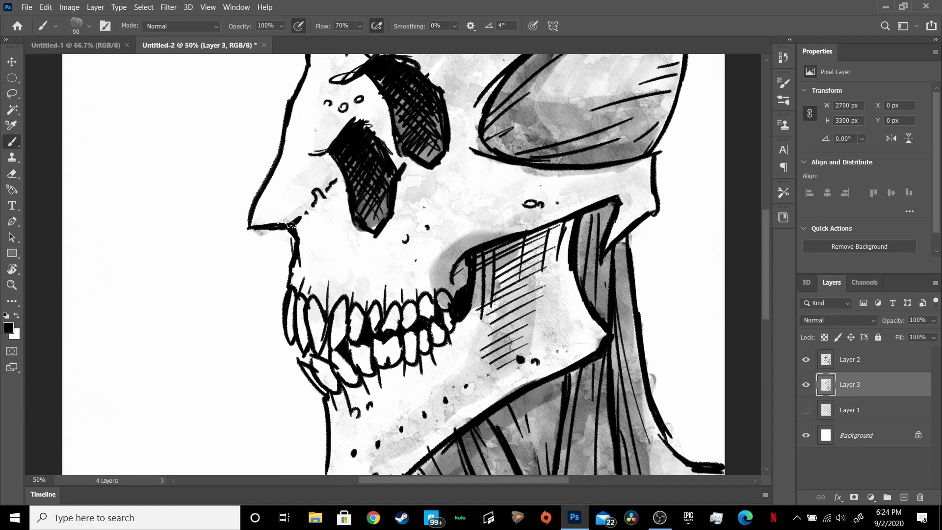
left_click_drag(290, 218, 329, 162)
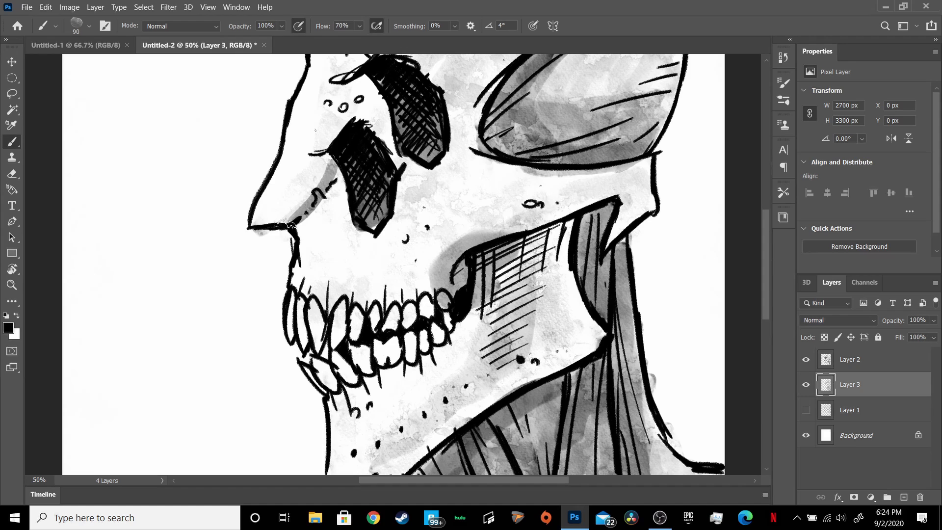
mouse_move(327, 195)
left_mouse_down()
mouse_move(343, 169)
mouse_move(317, 212)
mouse_move(288, 216)
left_mouse_up()
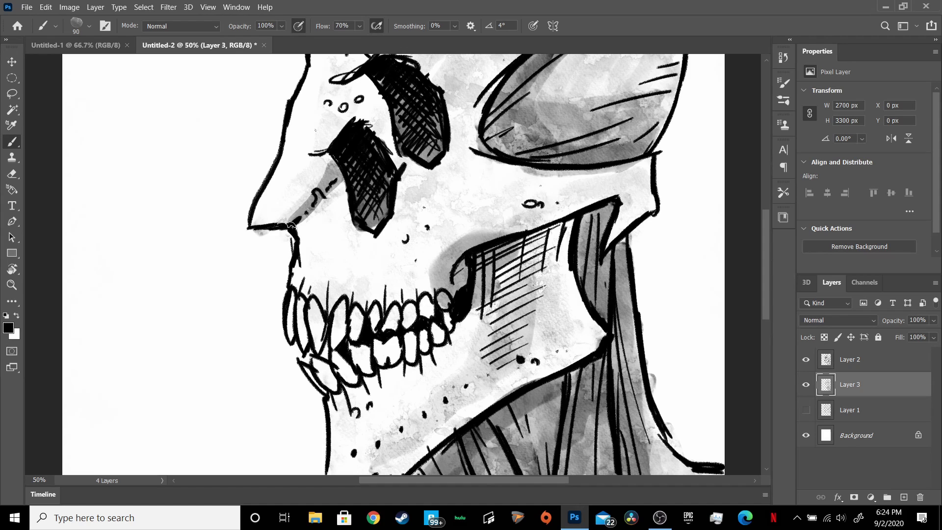
left_click_drag(321, 171, 278, 221)
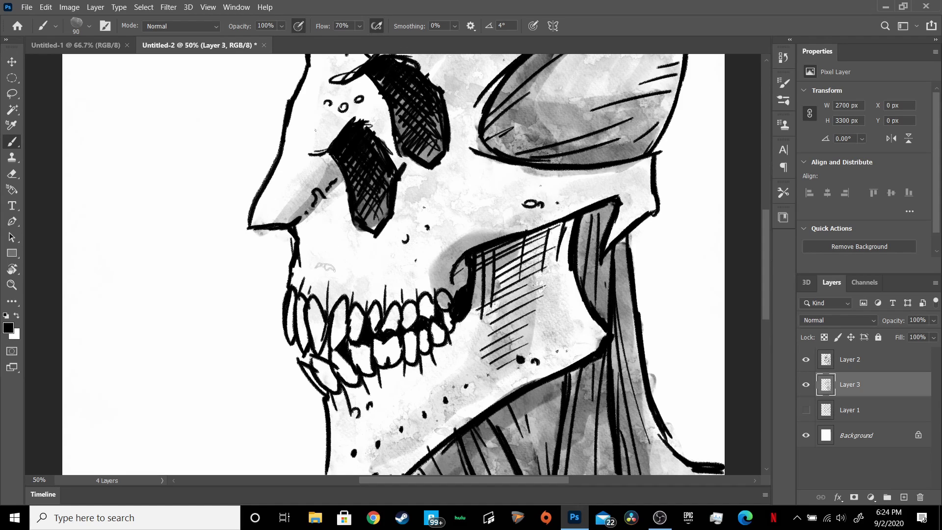
left_click_drag(320, 307, 322, 267)
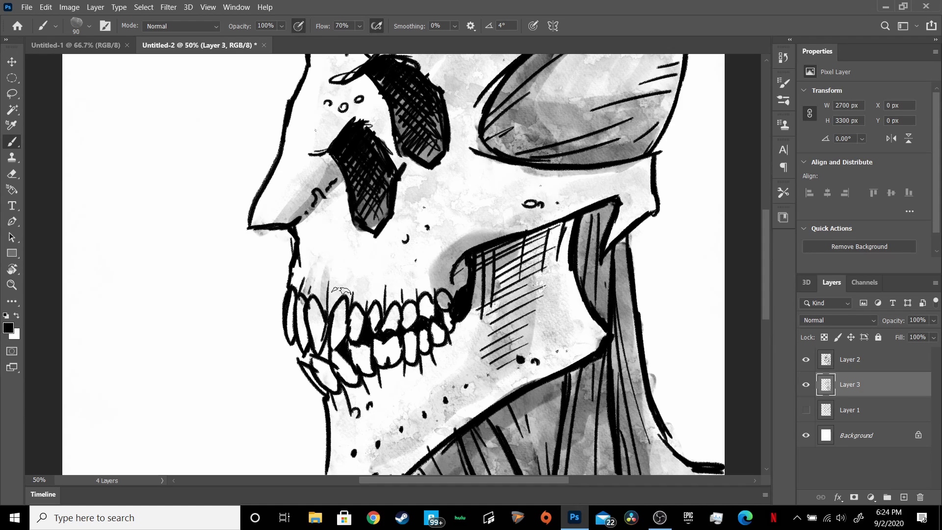
- Streak thin vertical grey washes above the upper teeth and below the lower teeth
left_click_drag(349, 297, 350, 267)
left_click_drag(364, 307, 364, 274)
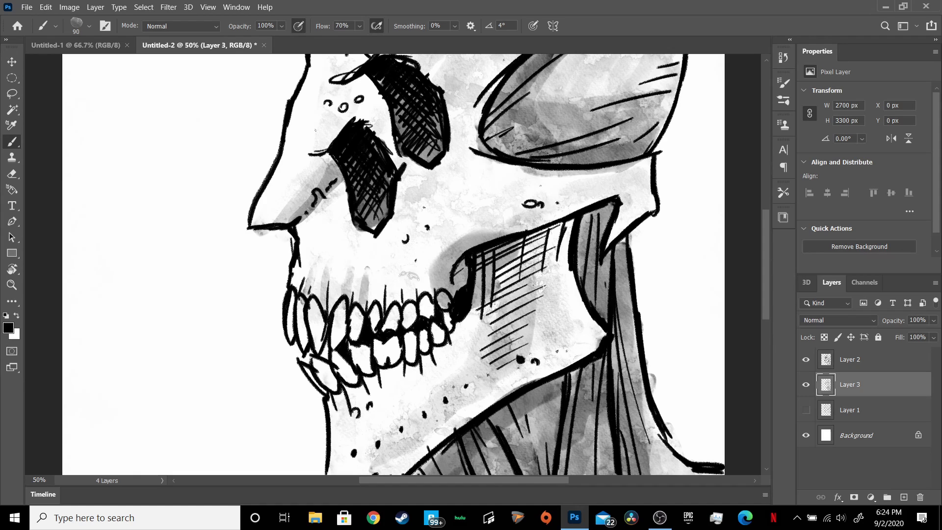
left_click_drag(380, 314, 385, 269)
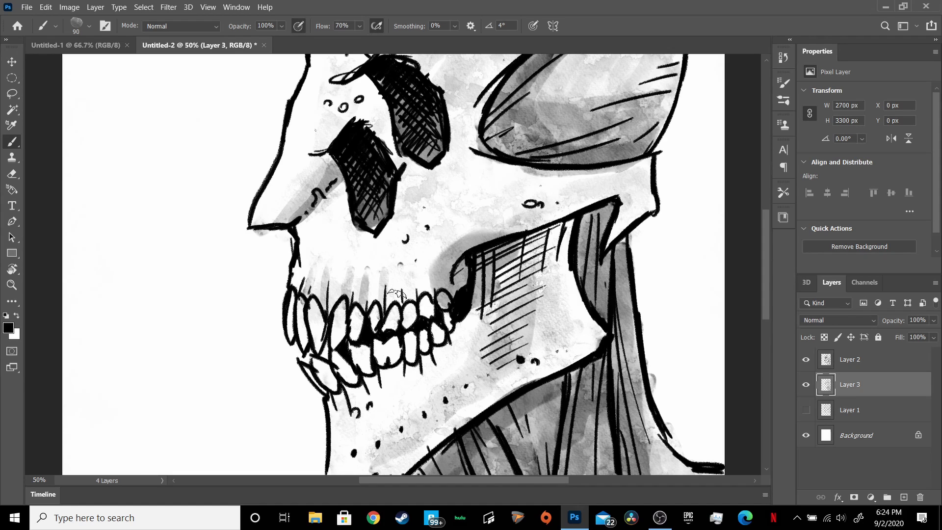
left_click_drag(413, 300, 415, 270)
left_click_drag(340, 395, 350, 427)
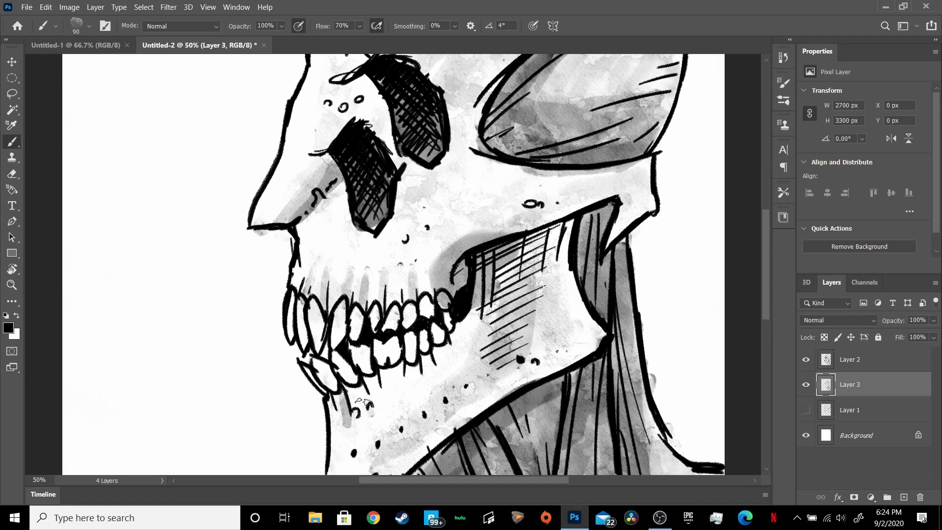
mouse_move(384, 376)
left_mouse_down()
mouse_move(384, 410)
mouse_move(374, 409)
left_mouse_up()
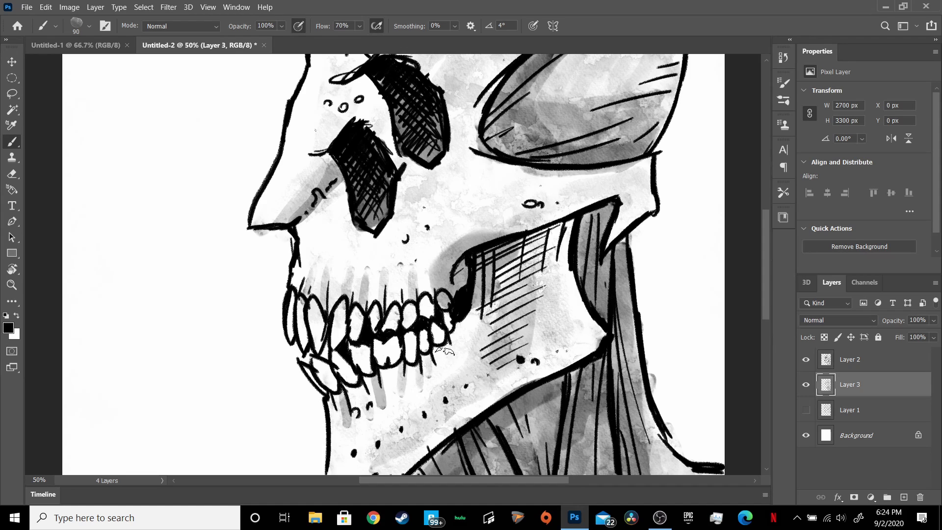
left_click_drag(447, 342, 447, 365)
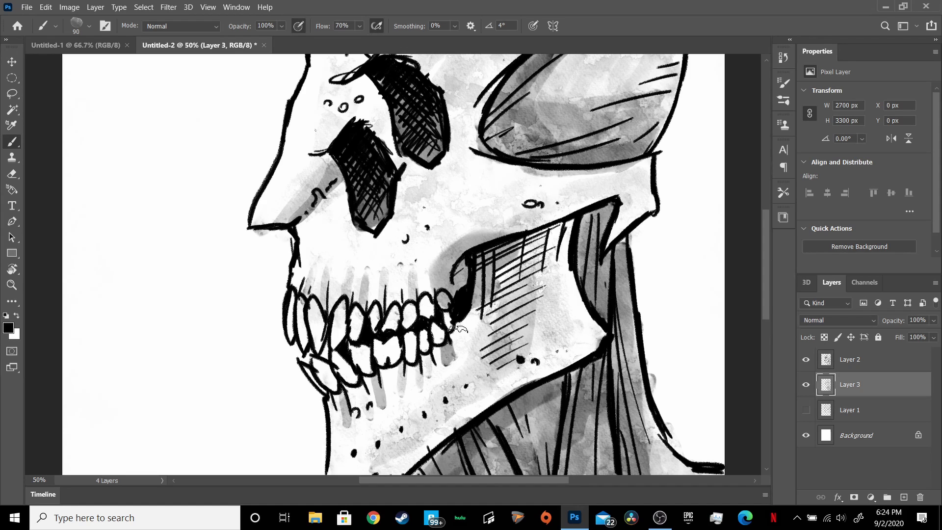
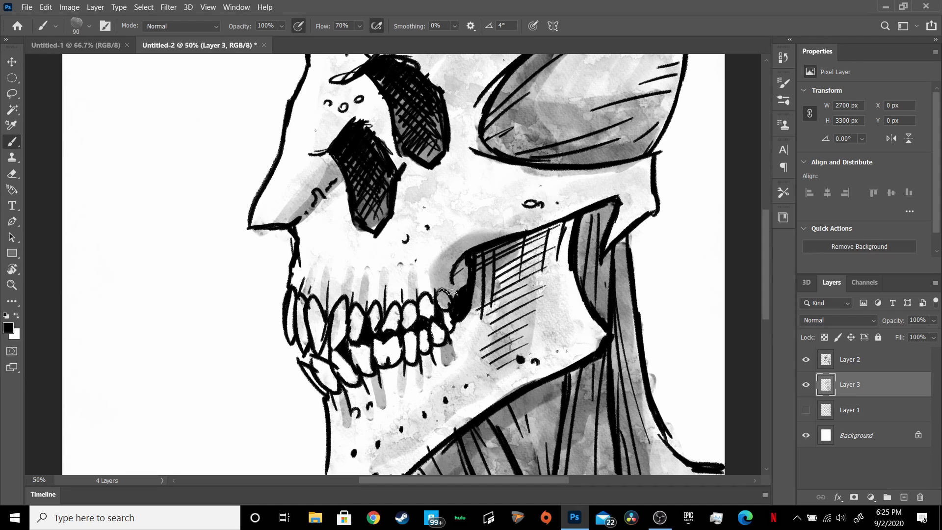
- Shade grey under the brow and beside the upper eye socket
key("ctrl+minus")
key("ctrl+minus")
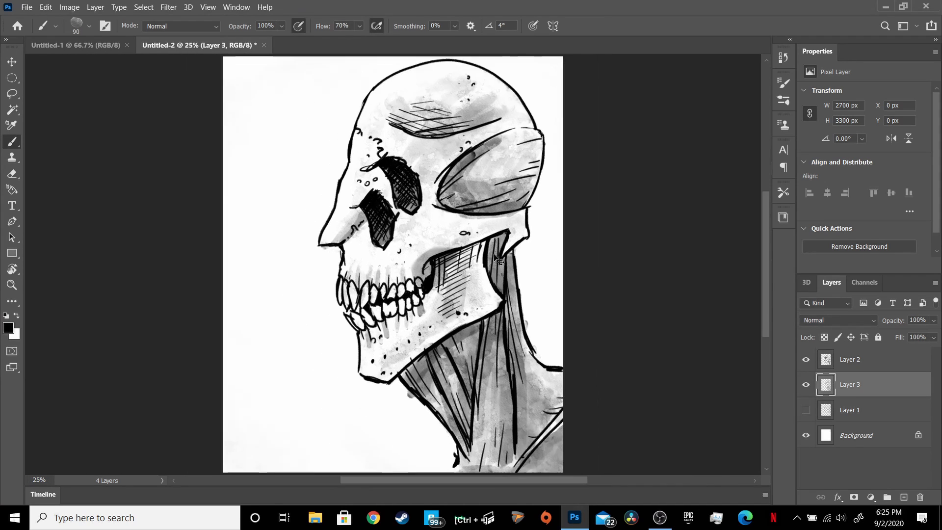
key("ctrl+plus")
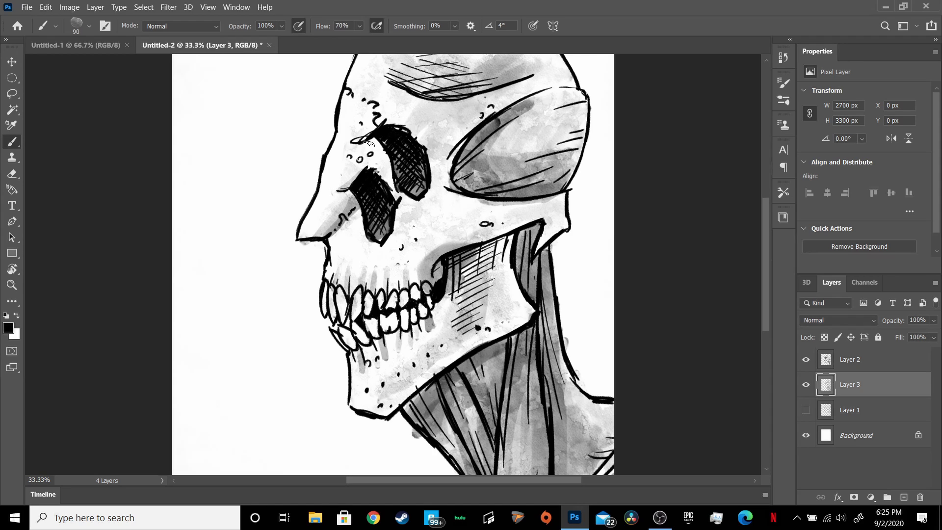
left_click_drag(383, 149, 371, 143)
mouse_move(372, 145)
left_mouse_down()
mouse_move(390, 169)
mouse_move(362, 193)
left_mouse_up()
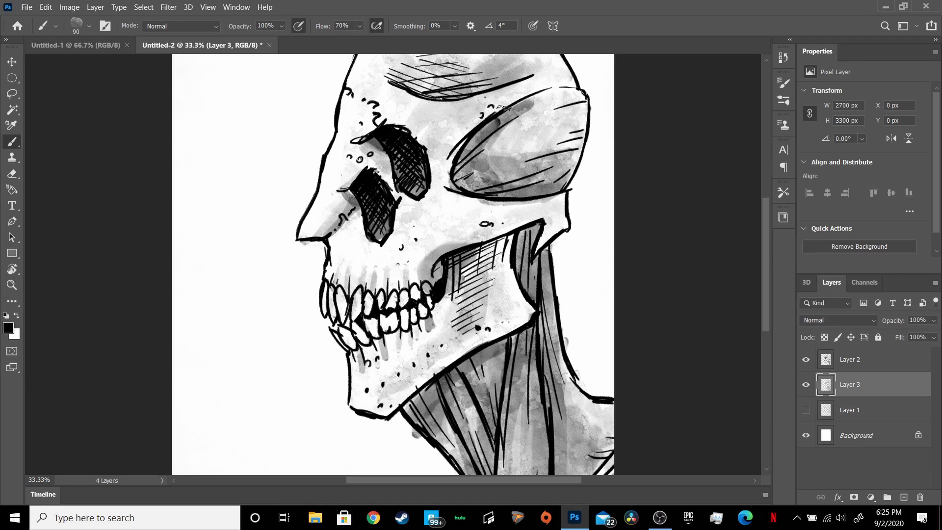
- Paint grey wash across the cheekbone, upper jaw edge, nasal cavity and below the eye socket
left_click_drag(767, 245, 767, 226)
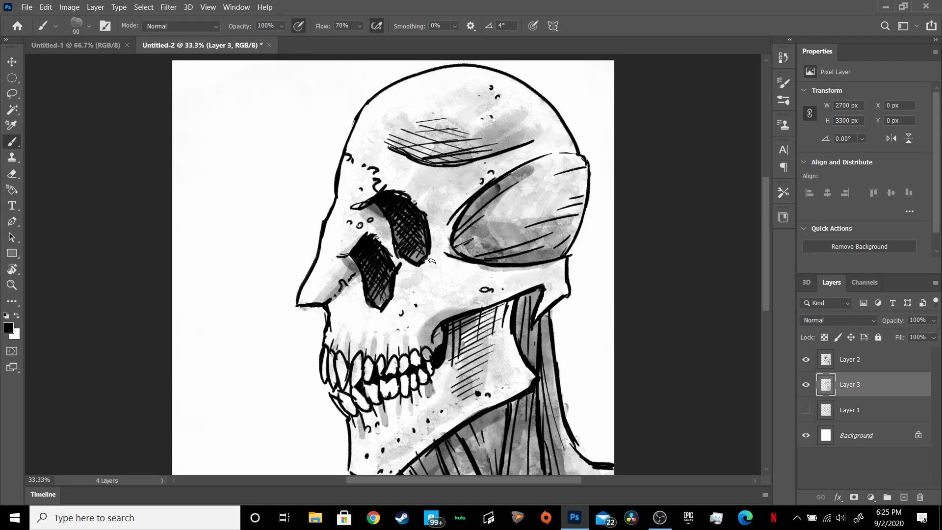
mouse_move(535, 154)
left_mouse_down()
mouse_move(461, 205)
mouse_move(510, 173)
mouse_move(495, 171)
mouse_move(454, 211)
left_mouse_up()
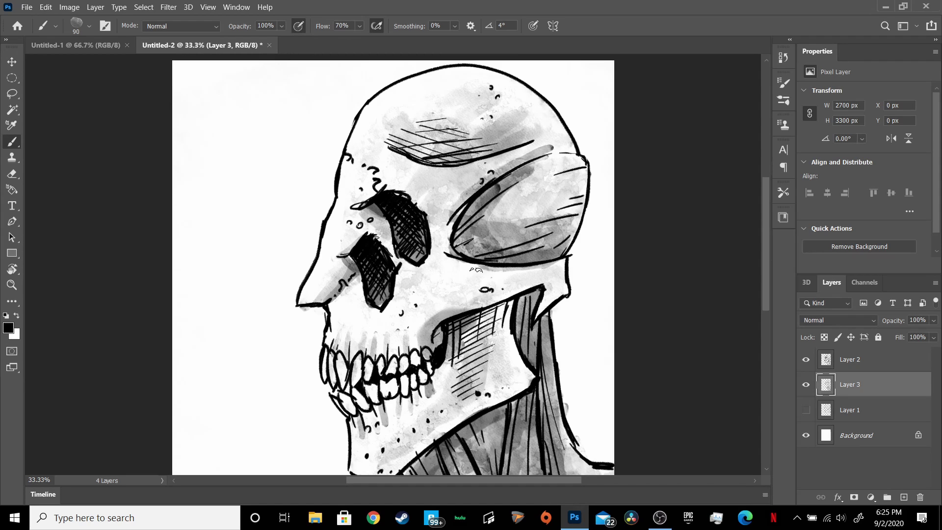
mouse_move(466, 308)
left_mouse_down()
mouse_move(542, 276)
mouse_move(561, 284)
left_mouse_up()
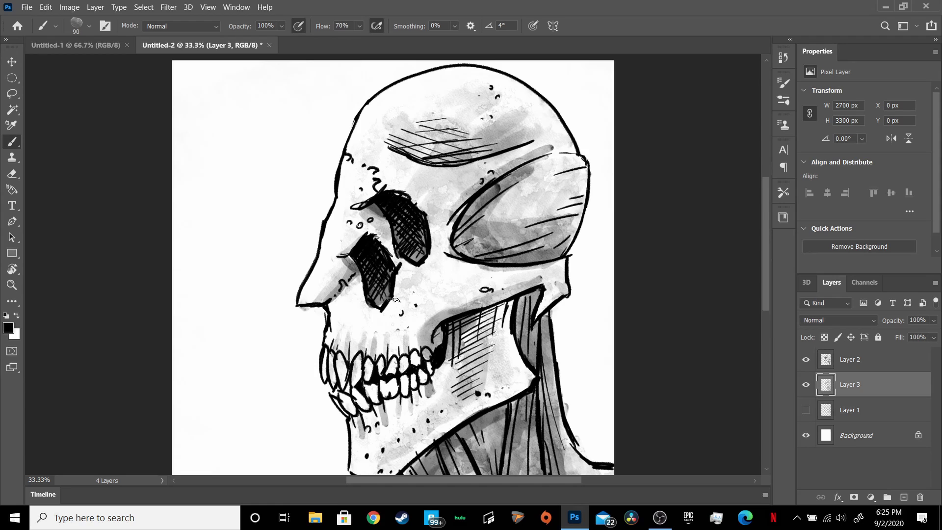
mouse_move(400, 271)
left_mouse_down()
mouse_move(395, 300)
mouse_move(399, 265)
mouse_move(412, 311)
left_mouse_up()
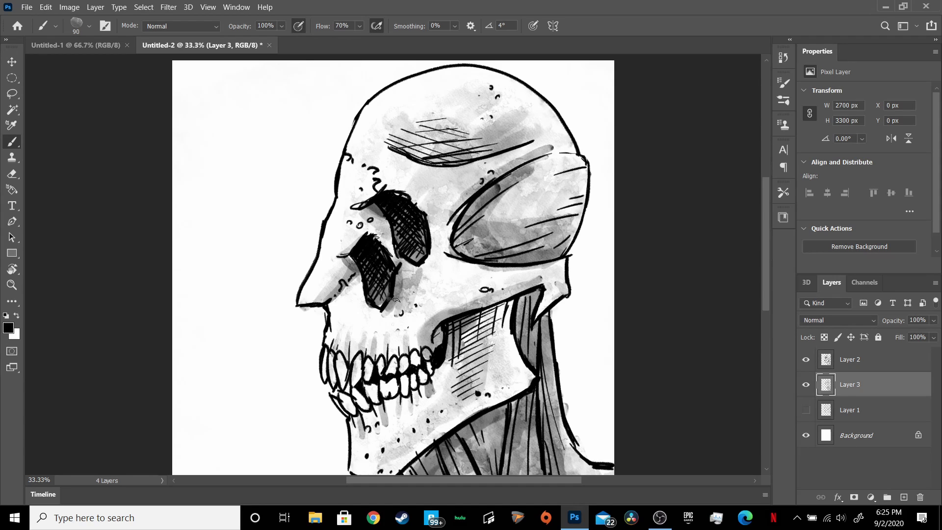
left_click_drag(390, 257, 378, 230)
left_click_drag(431, 243, 429, 271)
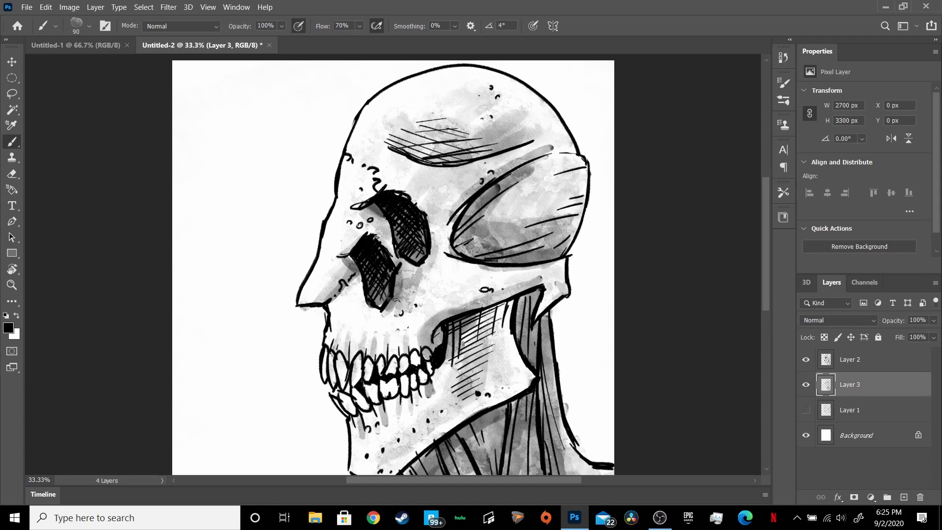
left_click_drag(434, 233, 432, 272)
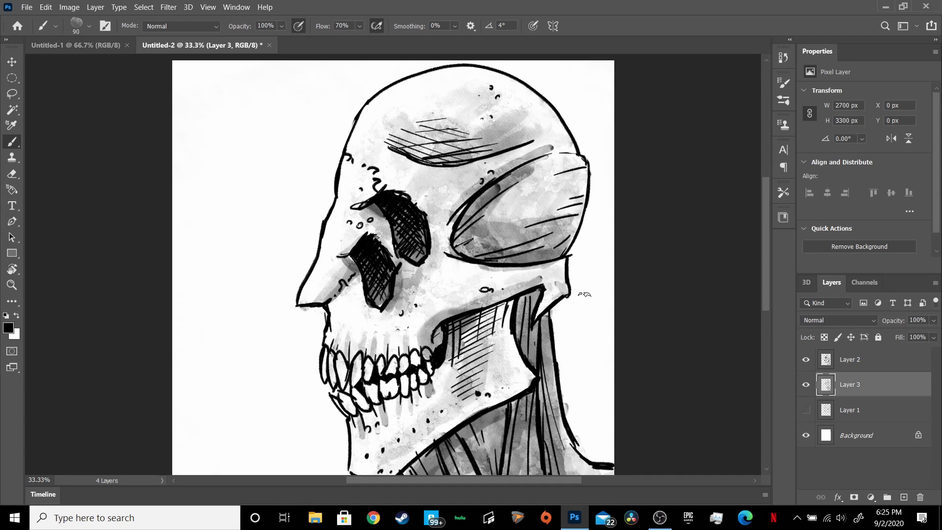
- Build up grey shading along the skull's upper right edge
scroll(764, 238, "down", 2)
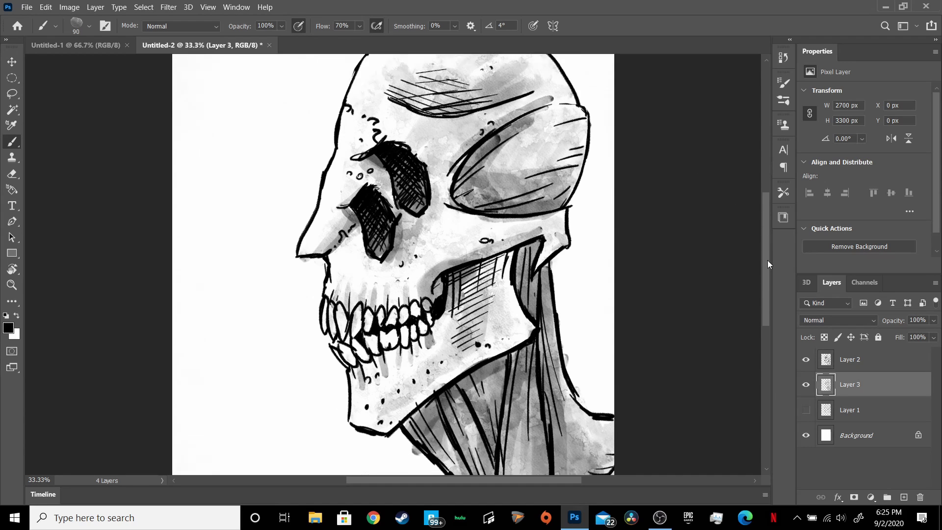
scroll(767, 260, "up", 2)
key("ctrl+minus")
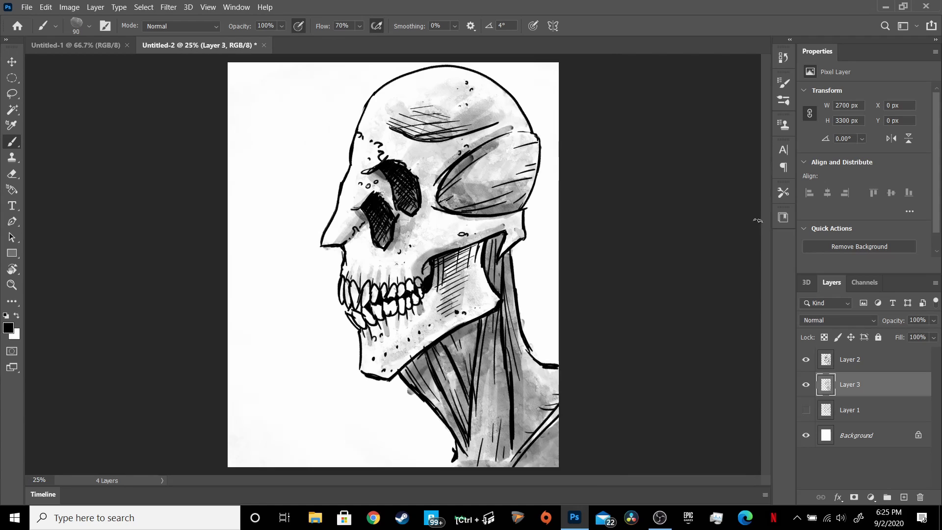
key("ctrl+plus")
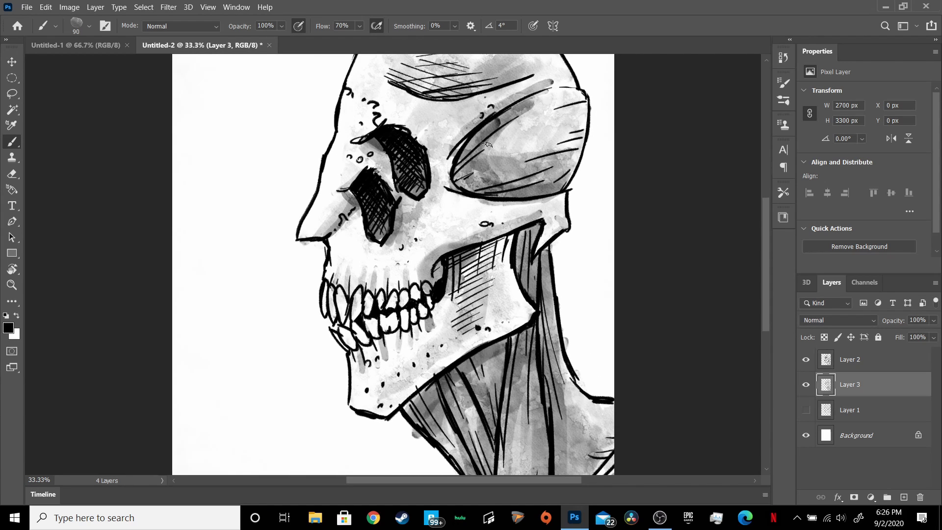
left_click_drag(555, 156, 542, 181)
mouse_move(579, 105)
left_mouse_down()
mouse_move(557, 181)
mouse_move(569, 169)
mouse_move(567, 182)
mouse_move(530, 191)
mouse_move(533, 175)
mouse_move(521, 185)
left_mouse_up()
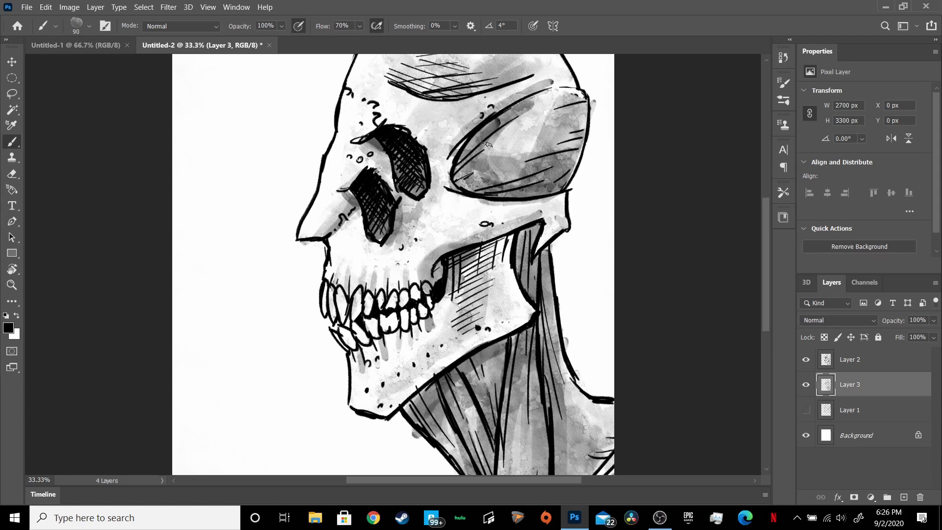
- Layer darker diagonal grey washes across the oval temple area
mouse_move(549, 100)
left_mouse_down()
mouse_move(511, 187)
mouse_move(485, 187)
left_mouse_up()
left_click_drag(510, 112, 469, 192)
left_click_drag(487, 144, 460, 187)
left_click_drag(484, 128, 457, 185)
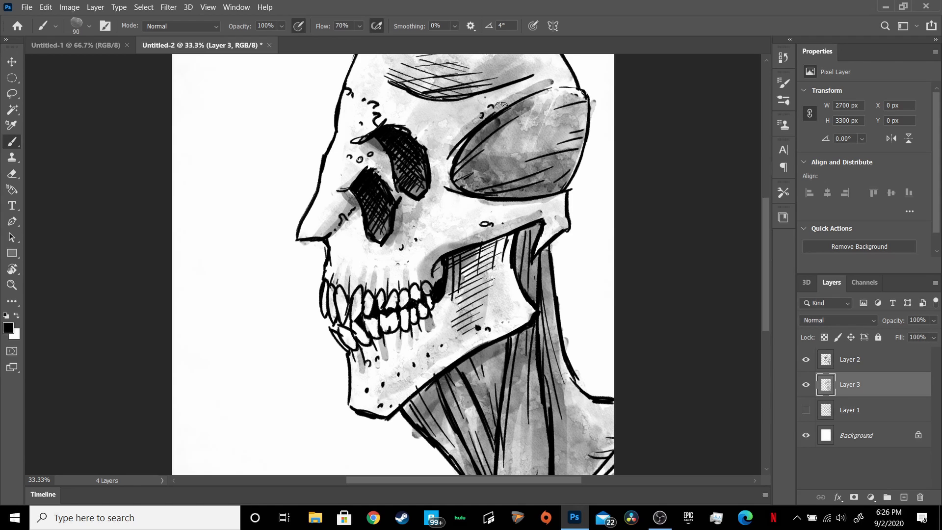
key("ctrl+minus")
key("ctrl+minus")
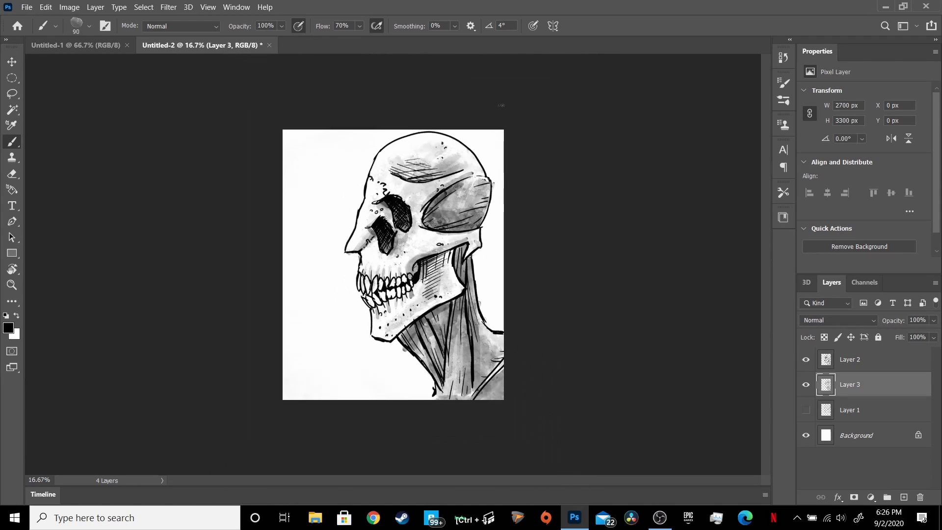
key("ctrl+plus")
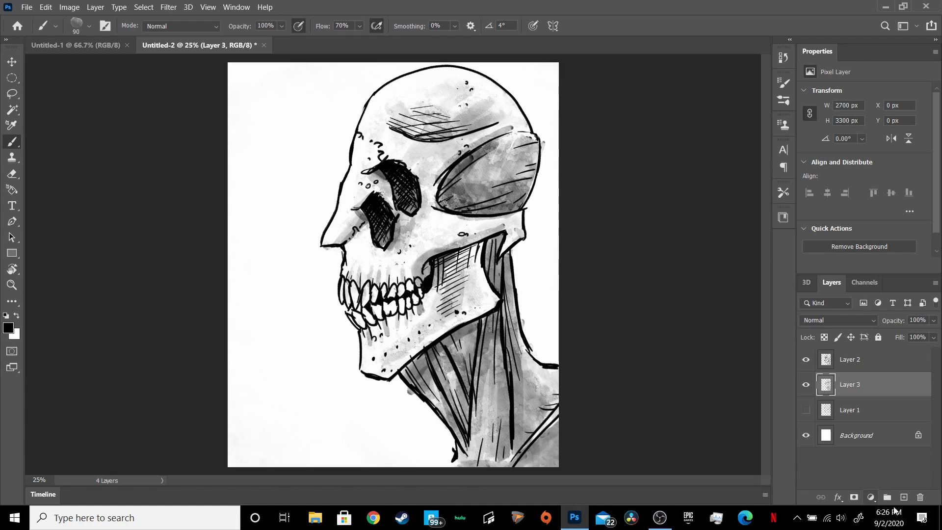
- Add a new layer beneath Layer 3 and try selecting the blank page by colour
left_click(904, 497)
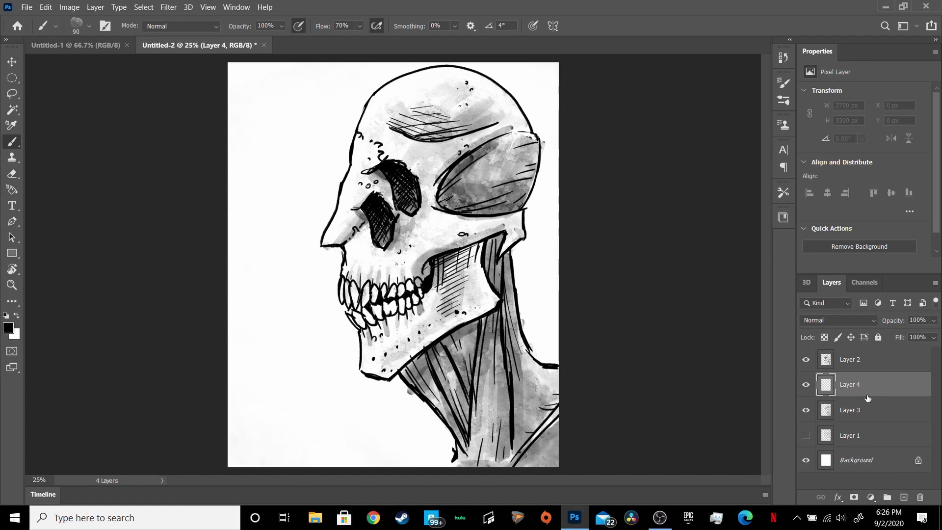
left_click_drag(864, 390, 868, 416)
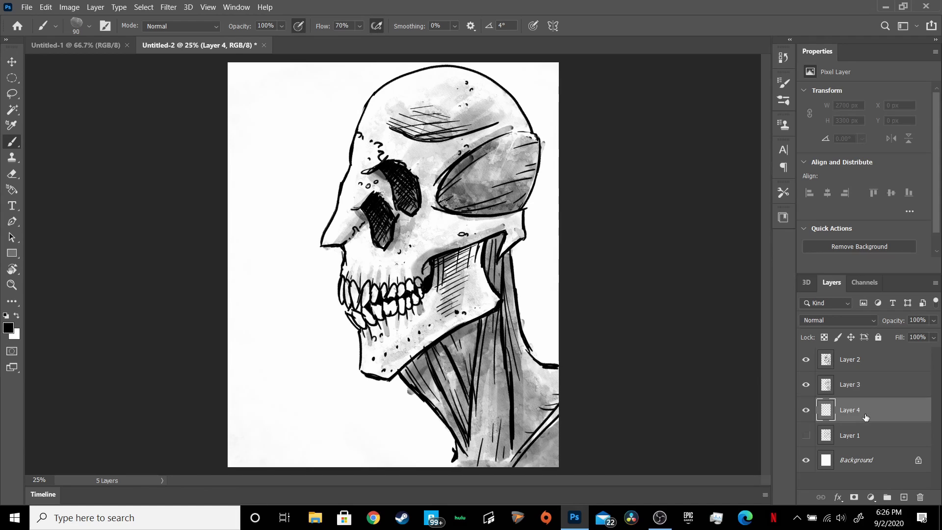
left_click(12, 109)
left_click(317, 156)
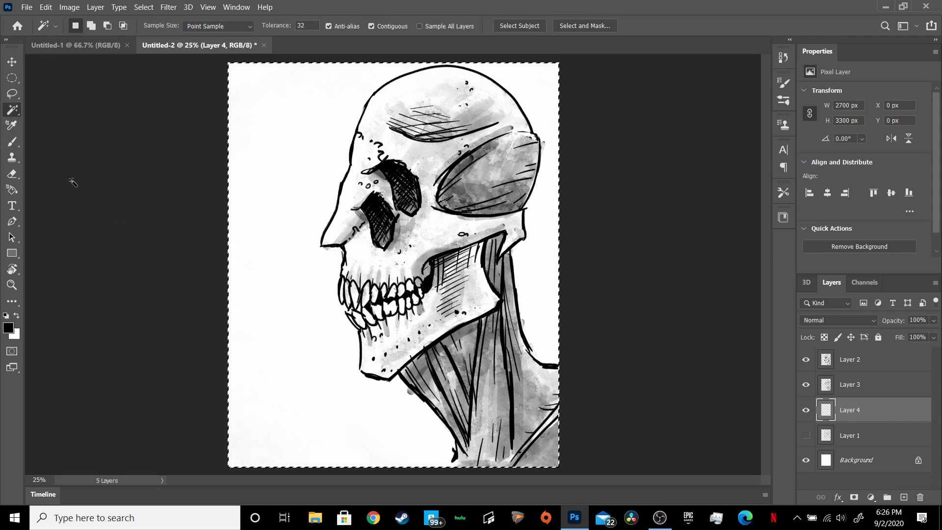
- Try the Lasso variants, then switch to the Quick Selection tool
left_click(12, 93)
right_click(13, 95)
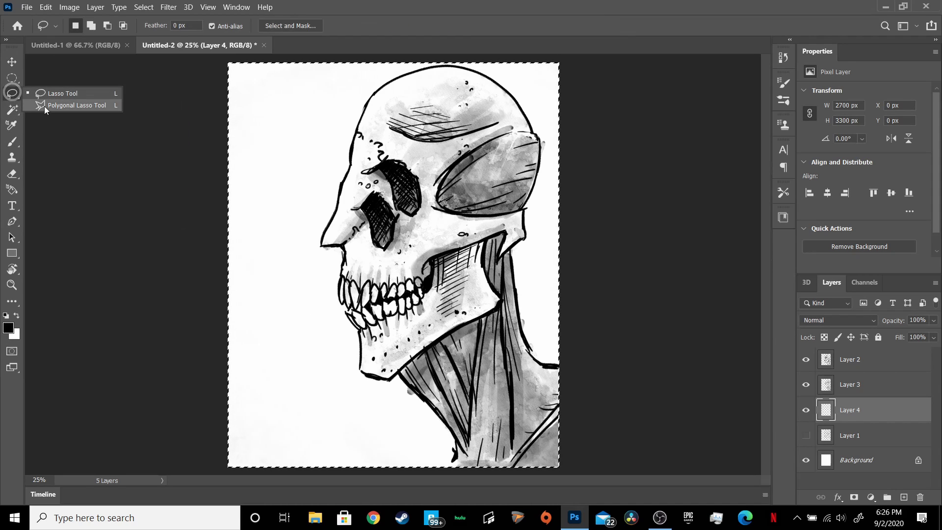
left_click(12, 109)
left_click(75, 121)
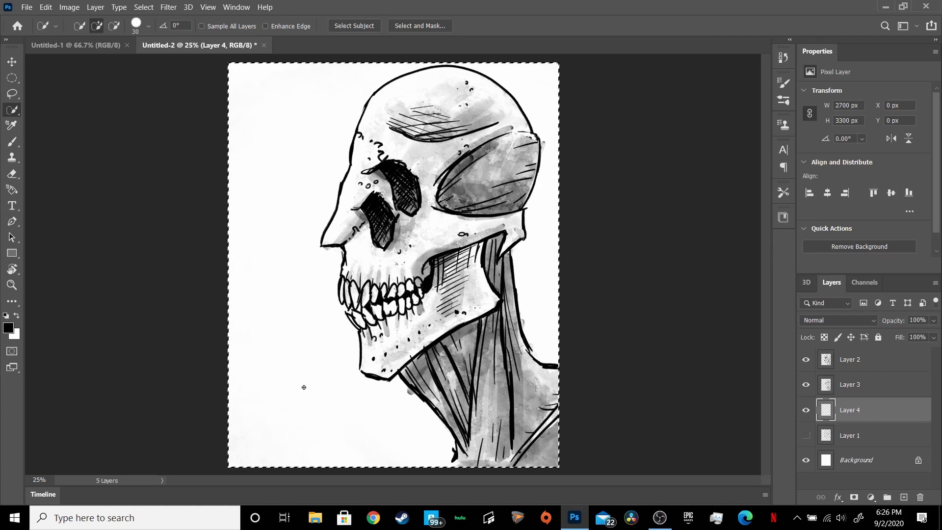
key("ctrl+d")
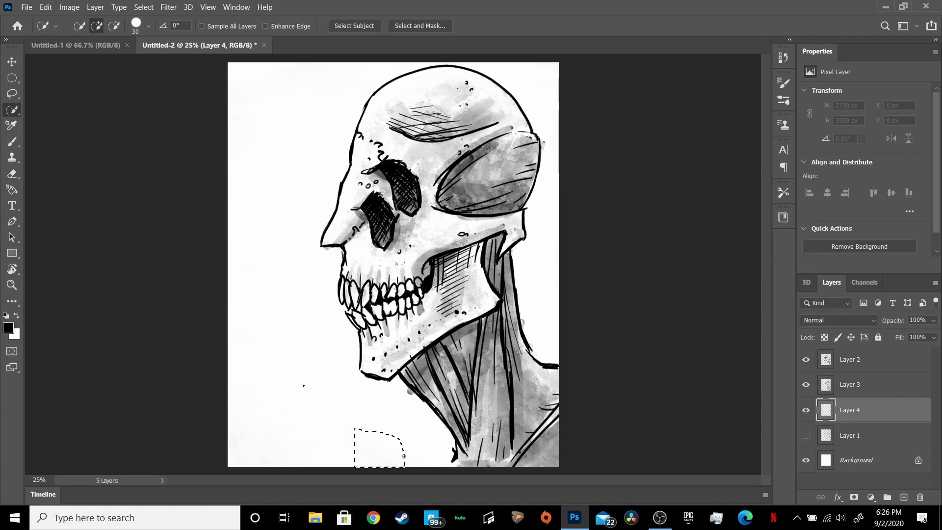
- Repeatedly select areas of the page and deselect them with Ctrl+D
left_click(404, 456)
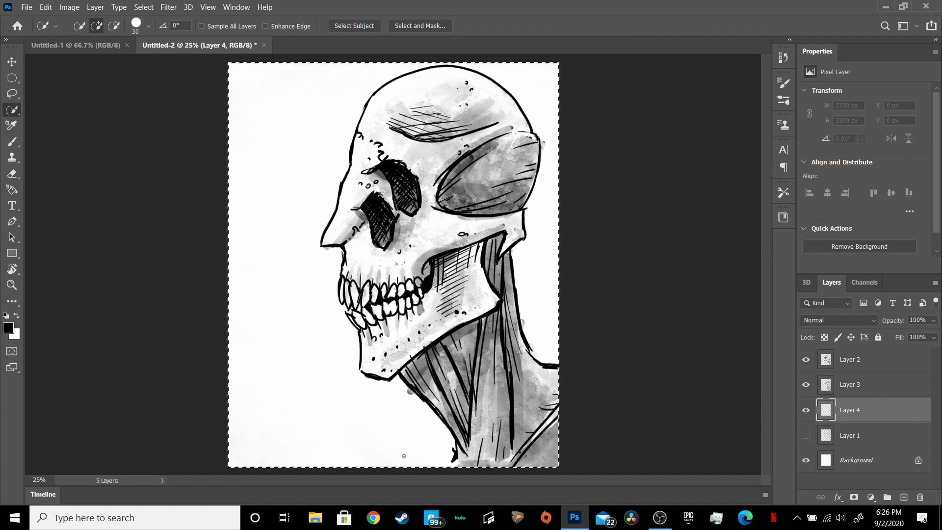
key("ctrl+d")
left_click(286, 311)
key("ctrl+d")
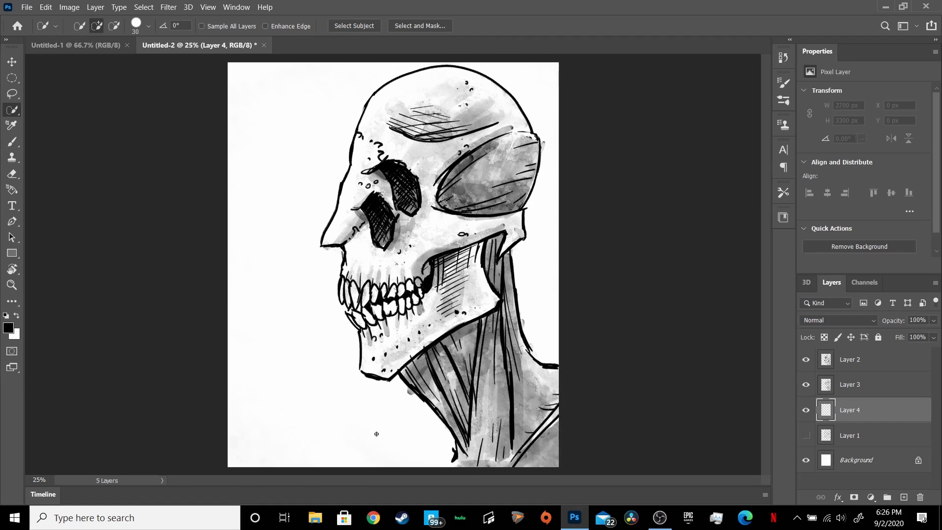
left_click(391, 435)
key("ctrl+d")
left_click(430, 436)
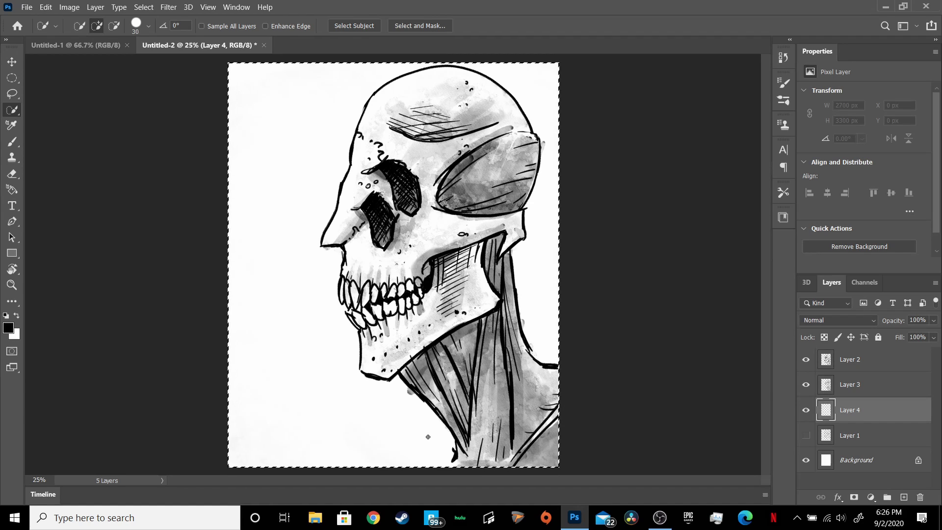
key("ctrl+d")
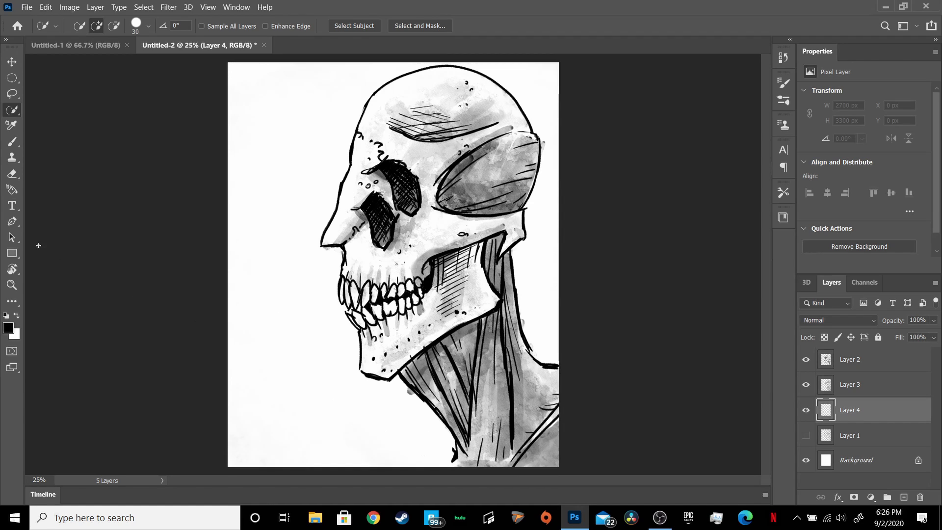
left_click(333, 421)
key("ctrl+d")
- Dismiss the save prompt, undo, then try selecting the white area around the skull and clear it
key("ctrl+s")
left_click(415, 371)
key("ctrl+z")
key("alt")
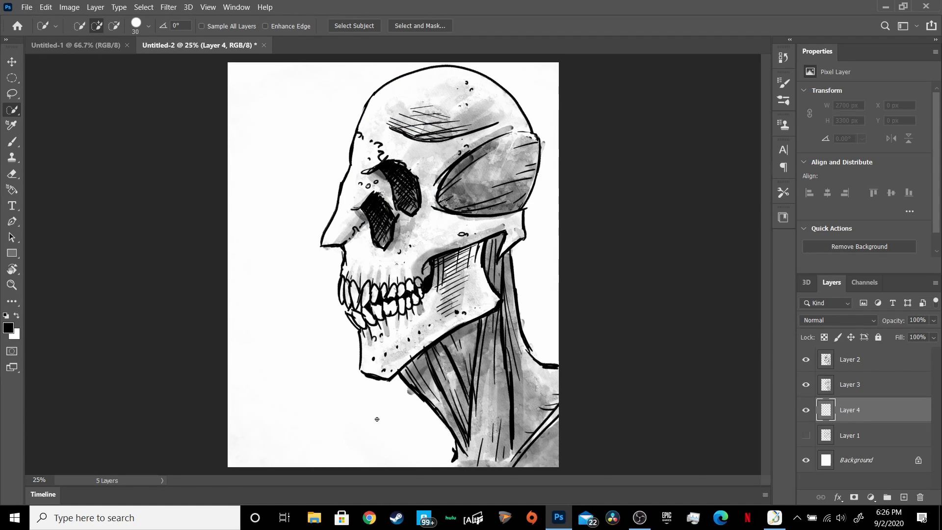
left_click(365, 422)
key("alt")
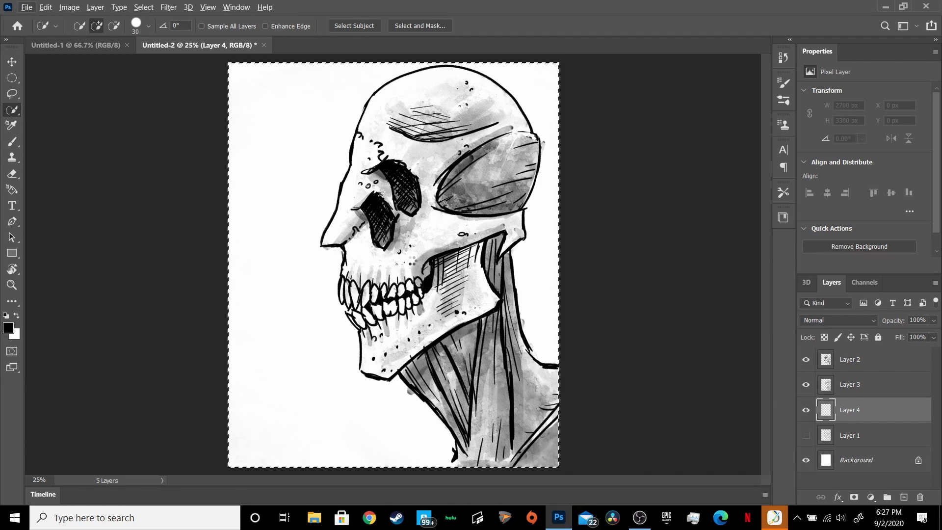
key("ctrl+d")
key("ctrl+z")
key("ctrl+d")
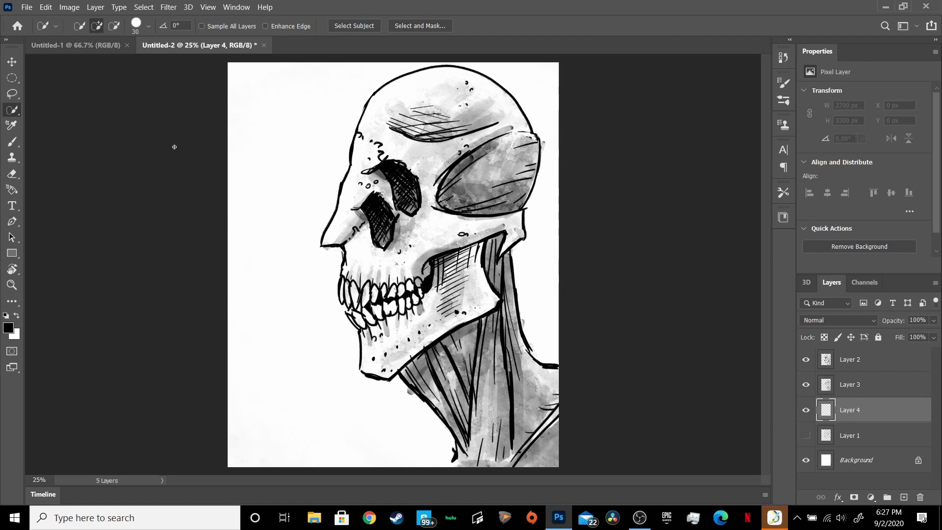
- Lasso around the eye socket, press Delete, and deselect
key("ctrl+a")
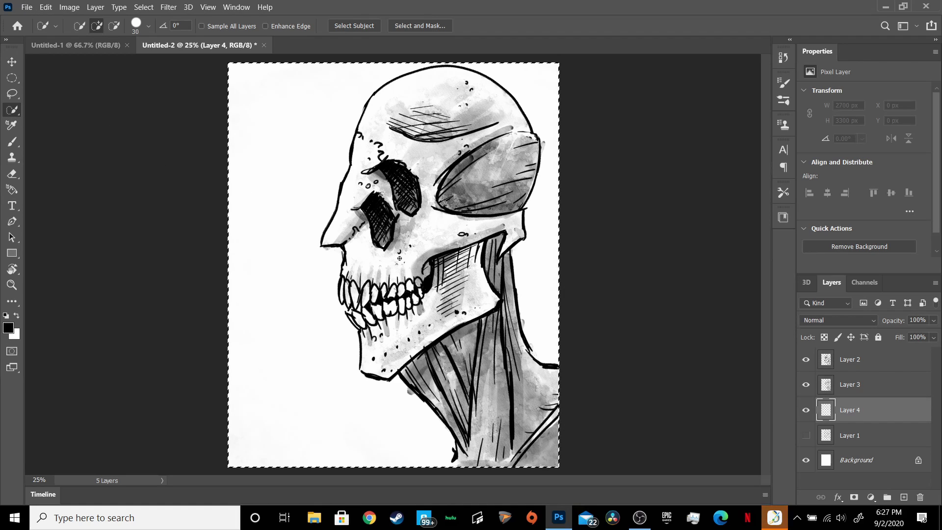
key("ctrl+d")
left_click(11, 93)
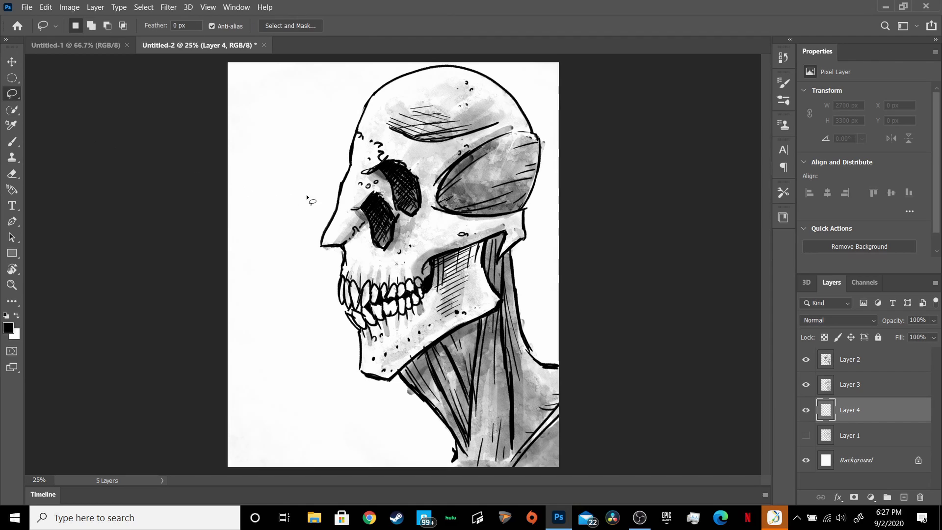
left_click_drag(378, 155, 381, 150)
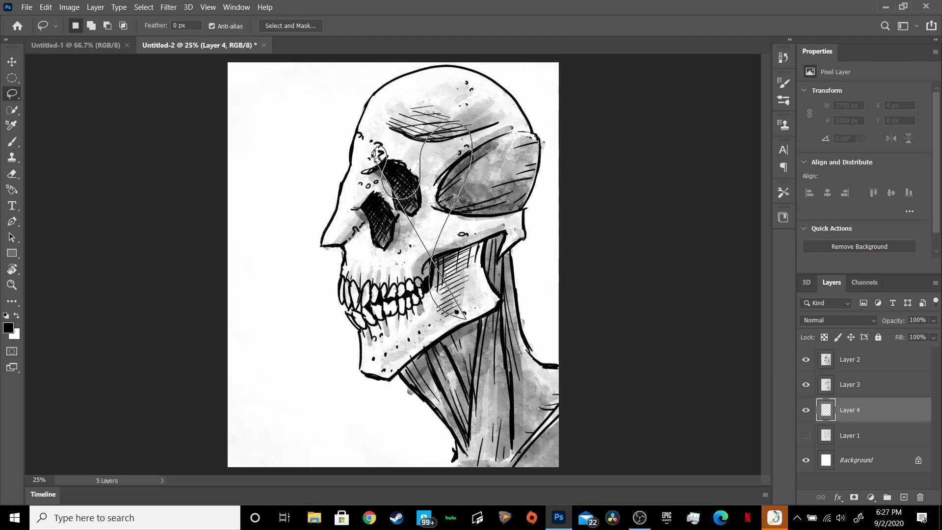
key("Delete")
key("ctrl+d")
- Try Quick Selection on the white canvas and Select Subject, dismissing the no-subject alert
left_click(11, 109)
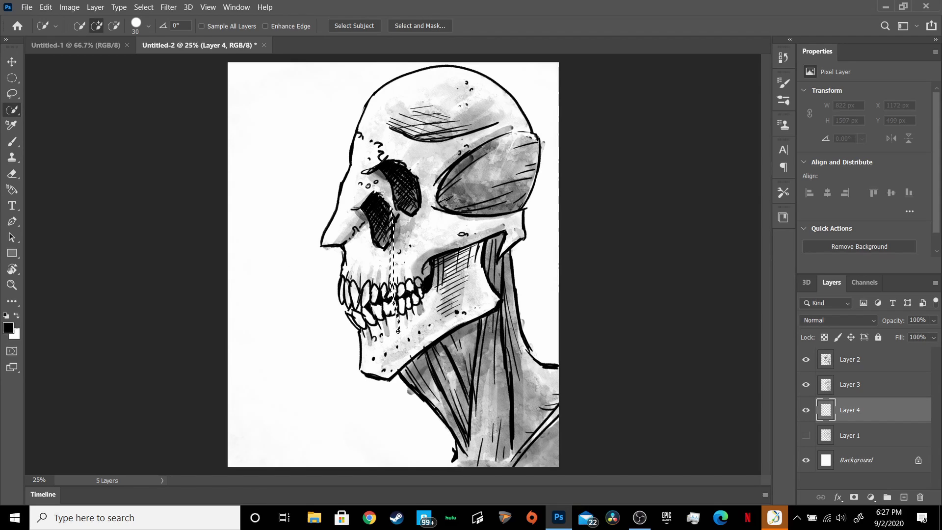
left_click(398, 331)
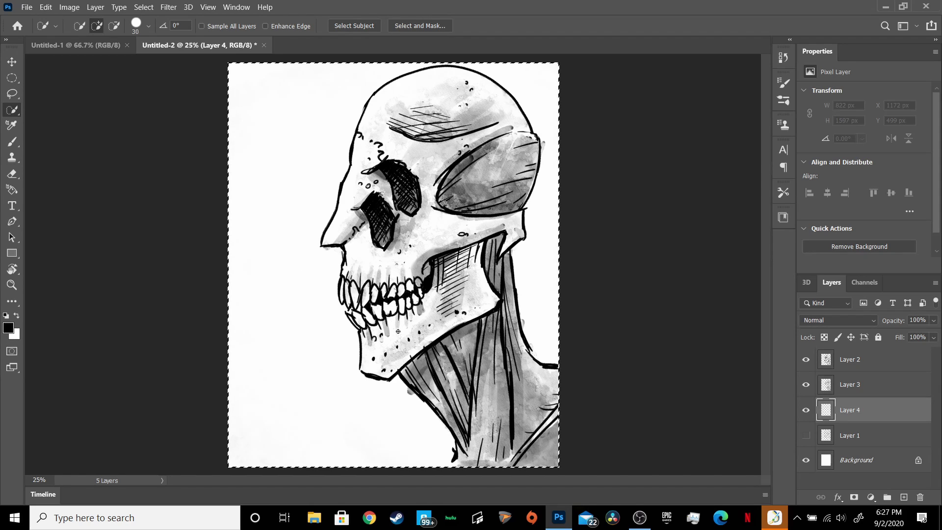
key("ctrl+d")
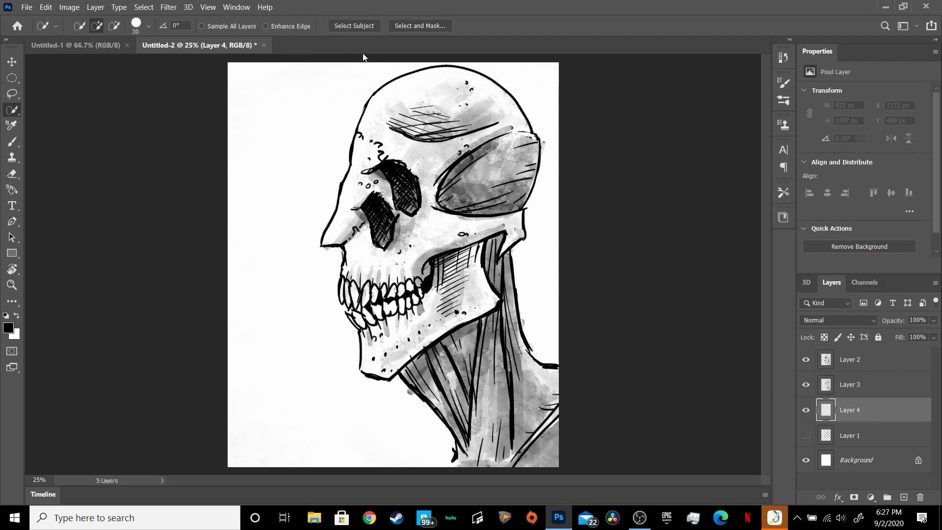
left_click(356, 29)
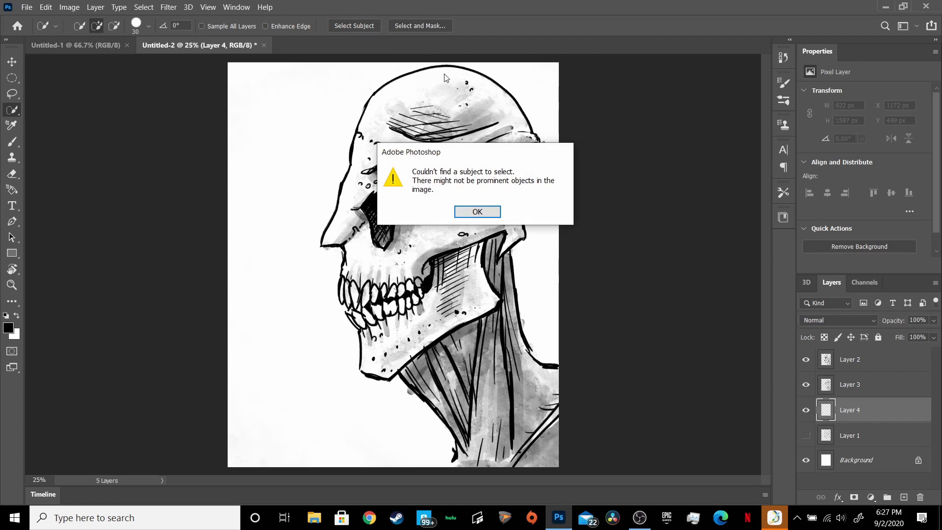
left_click(483, 214)
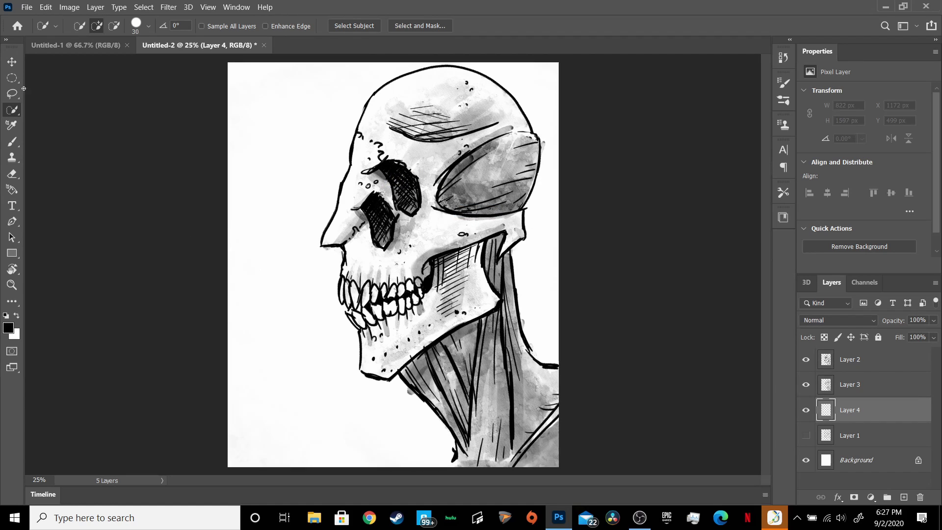
- Magic Wand-select the white background and make Layer 3 the active layer
right_click(14, 112)
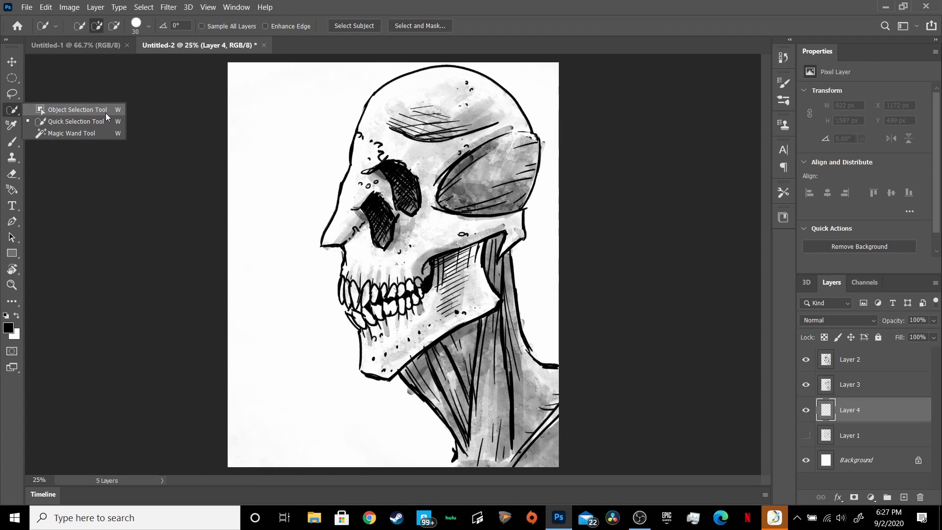
left_click(107, 131)
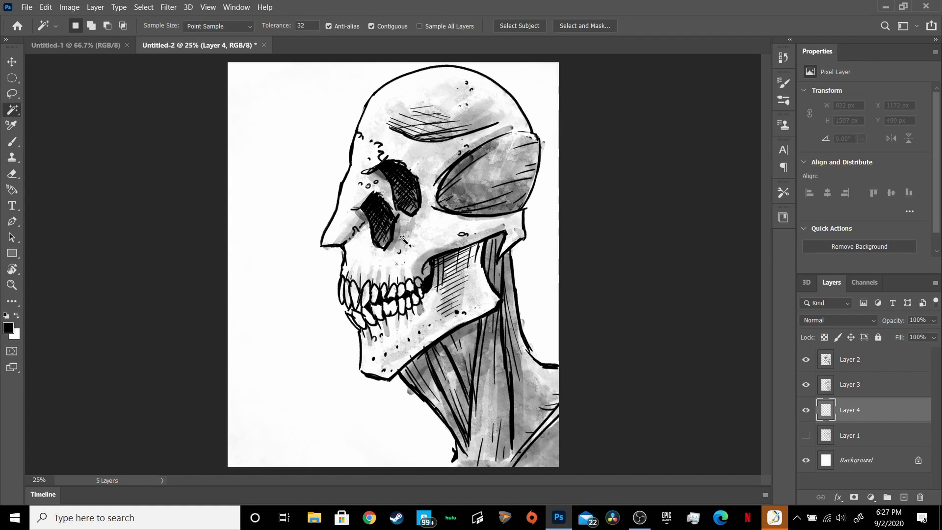
left_click(497, 388)
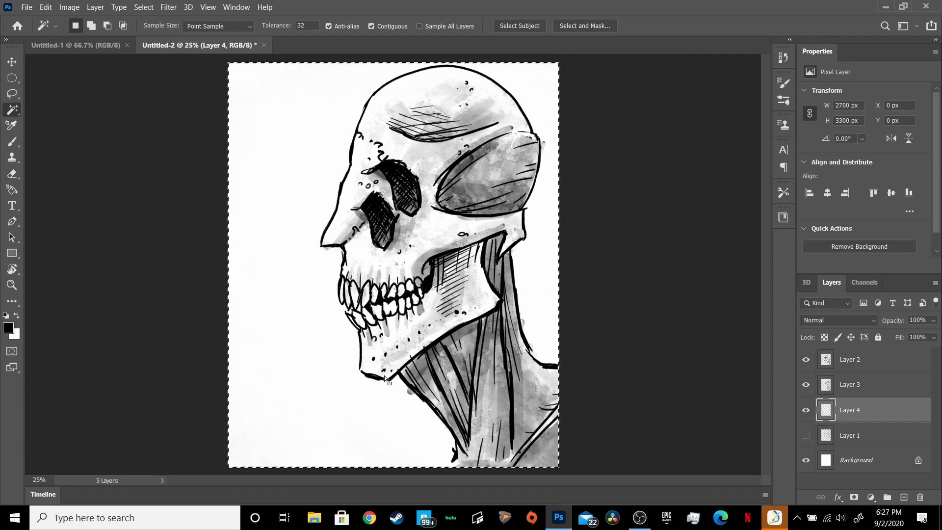
left_click(886, 391)
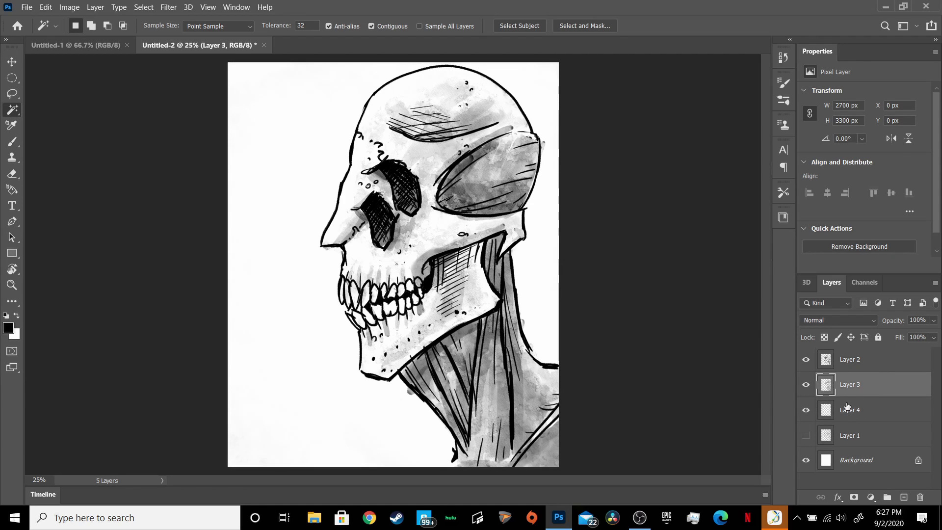
- Quick-select the jaw, neck and cranium, invert the selection and press Delete
right_click(13, 112)
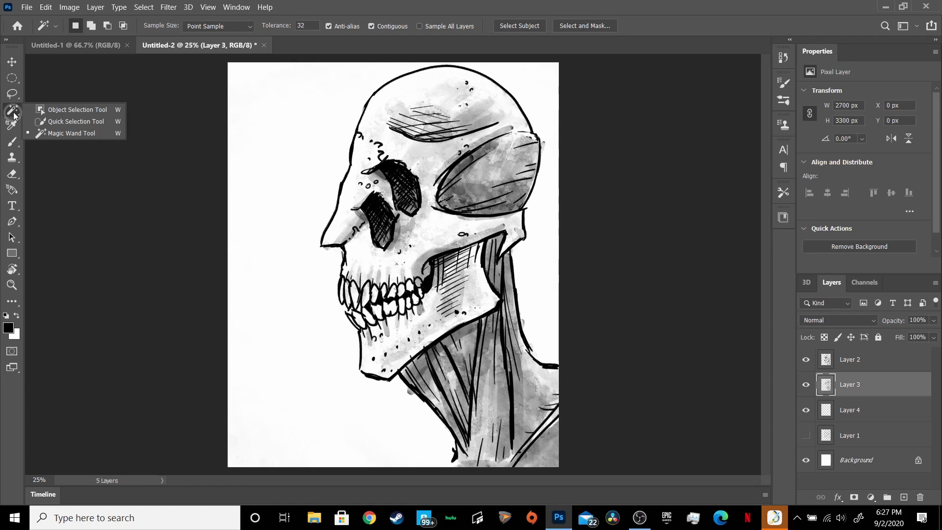
left_click(92, 122)
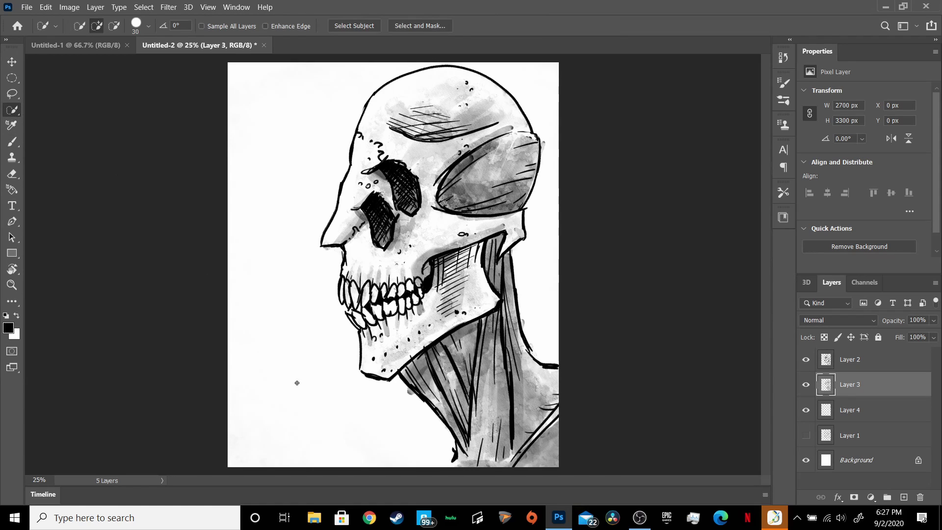
left_click(454, 386)
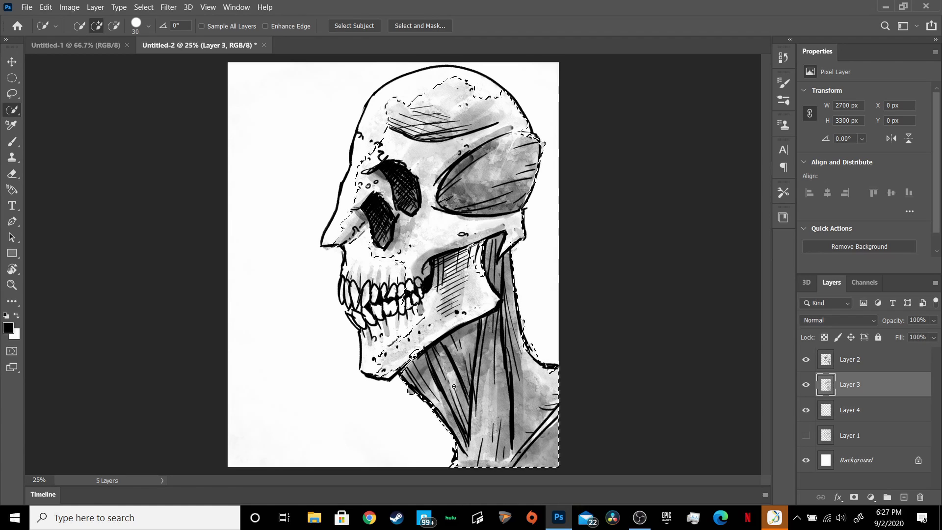
left_click(453, 386)
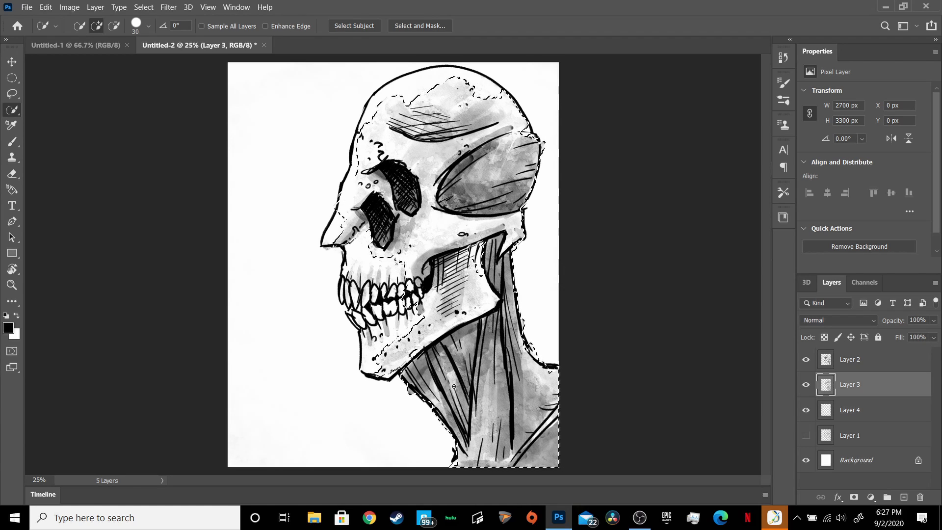
left_click(454, 386)
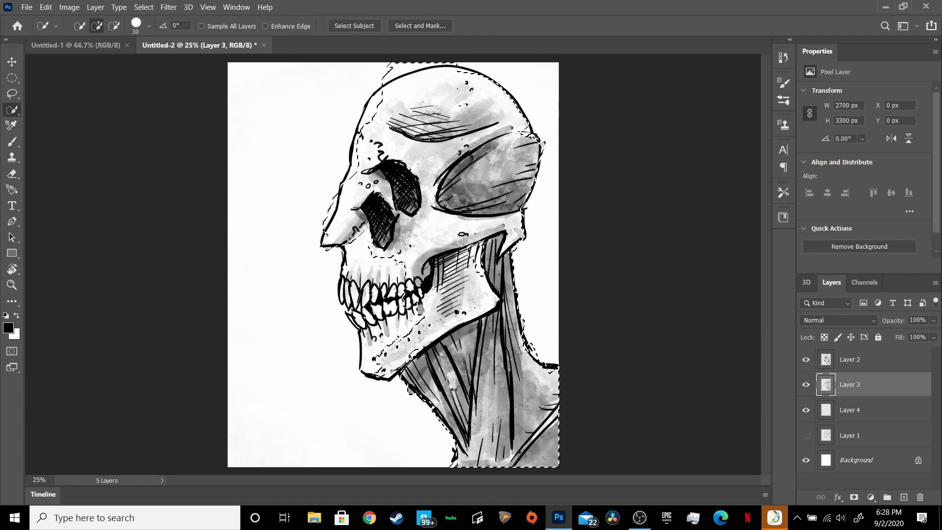
key("ctrl+shift+i")
key("Delete")
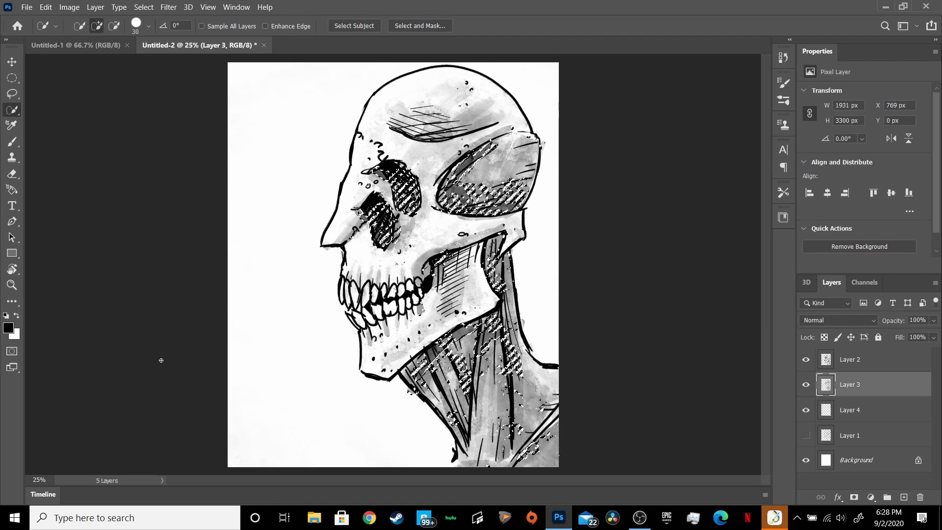
- Select the white notch below the jaw and delete the stray wash there
left_click(268, 367)
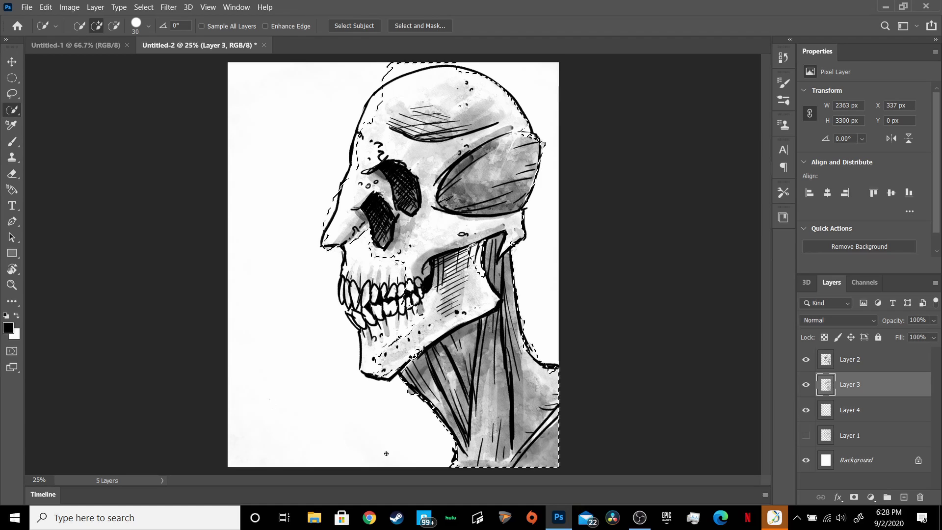
left_click_drag(386, 453, 421, 463)
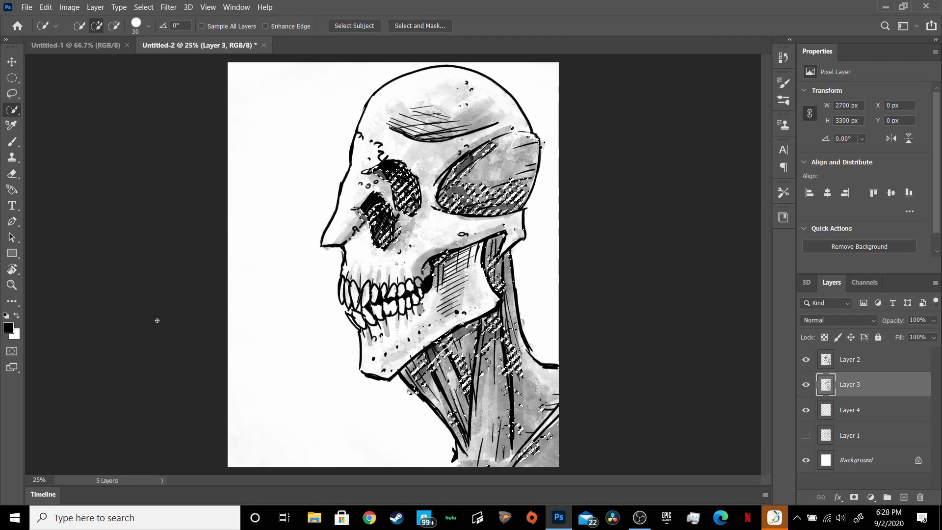
key("ctrl+d")
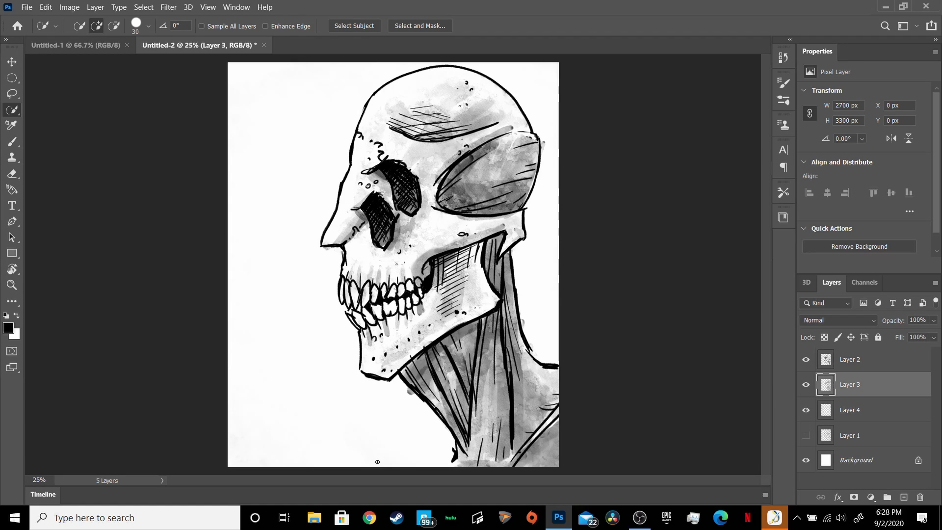
left_click_drag(313, 445, 313, 445)
left_click(313, 445)
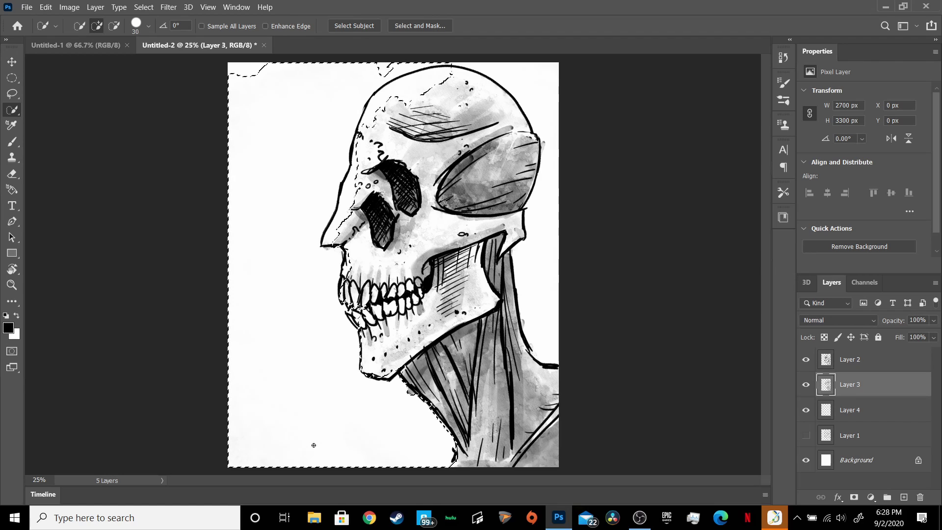
key("Delete")
key("ctrl+d")
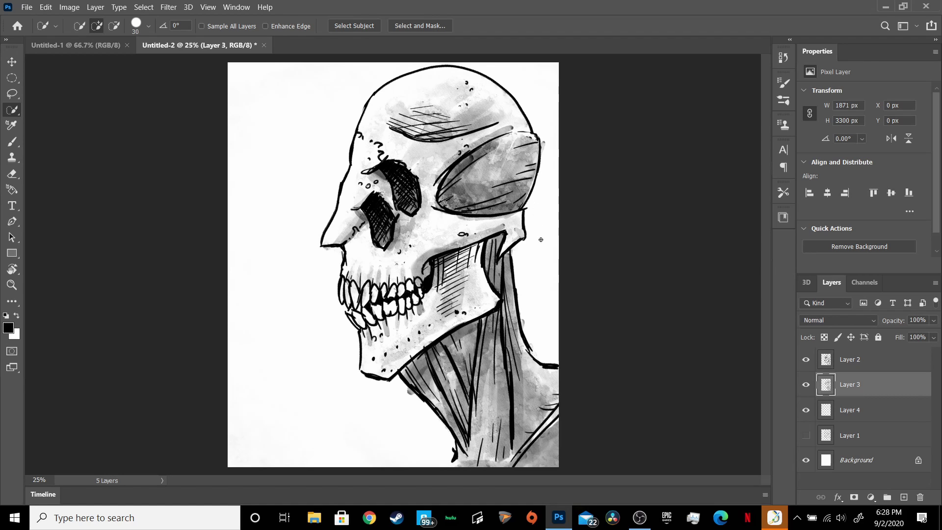
- Try selecting the background left and right of the skull, then drop the selection
key("ctrl+shift+d")
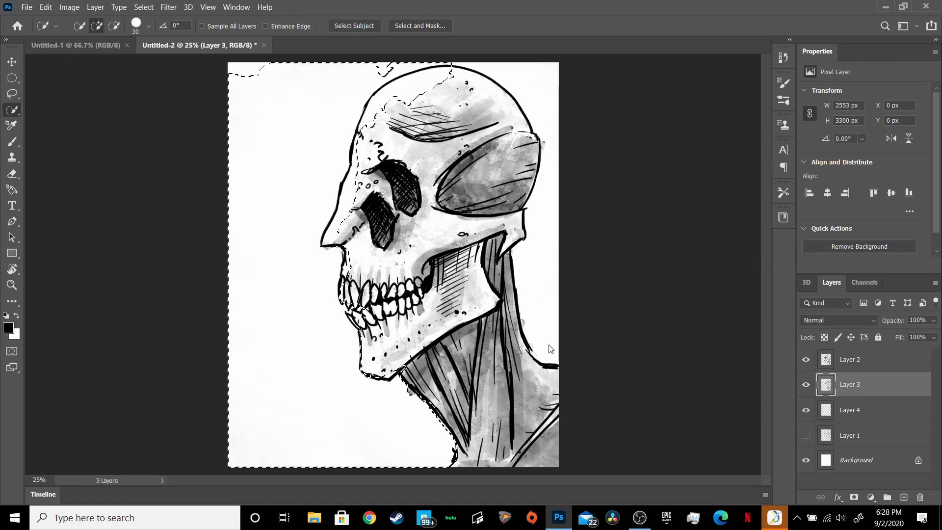
left_click(549, 345)
key("ctrl+d")
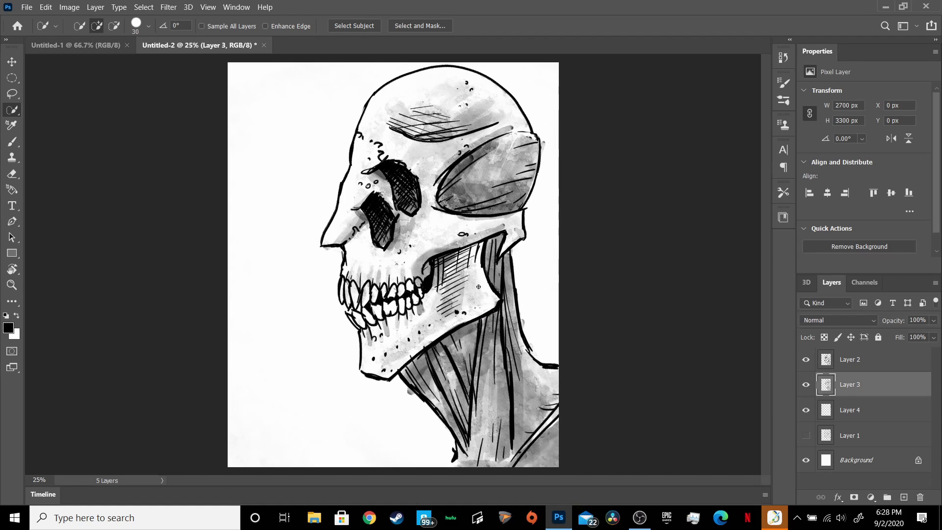
key("alt")
right_click(11, 112)
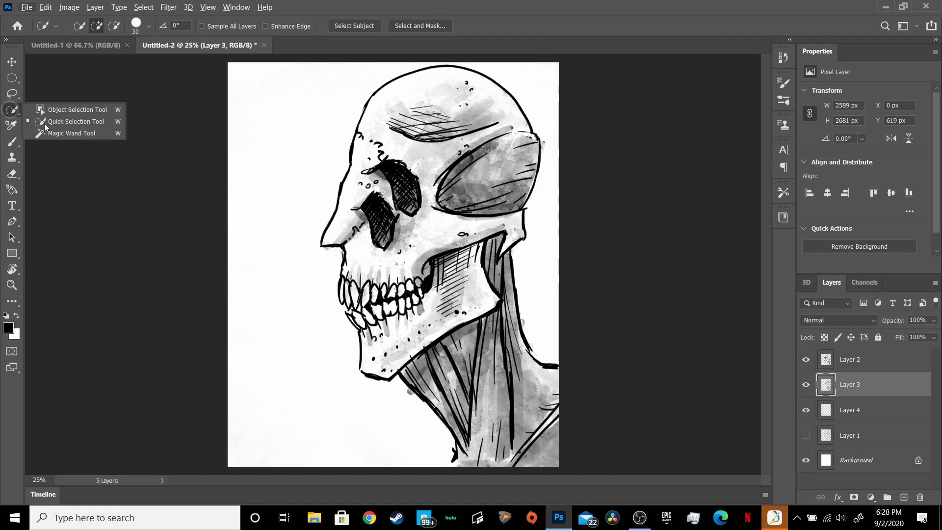
left_click(78, 131)
left_click(296, 394)
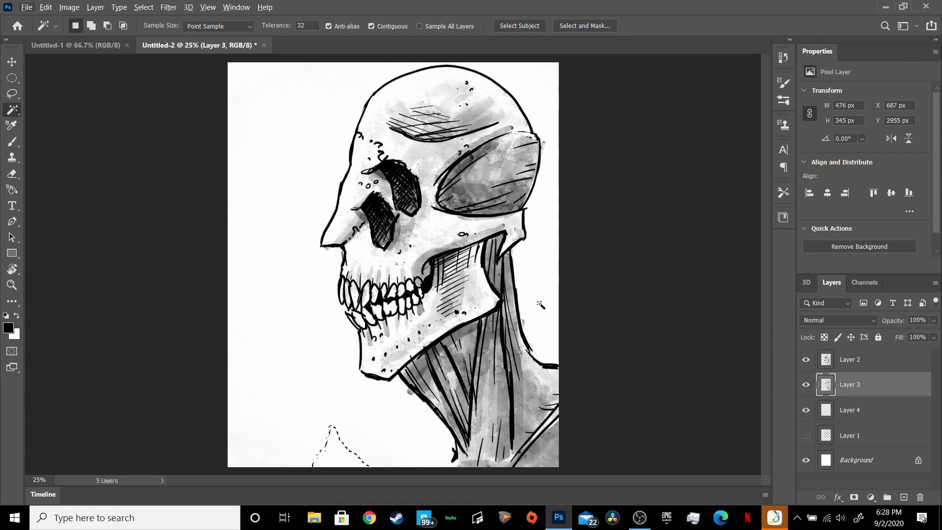
right_click(14, 113)
key("ctrl+d")
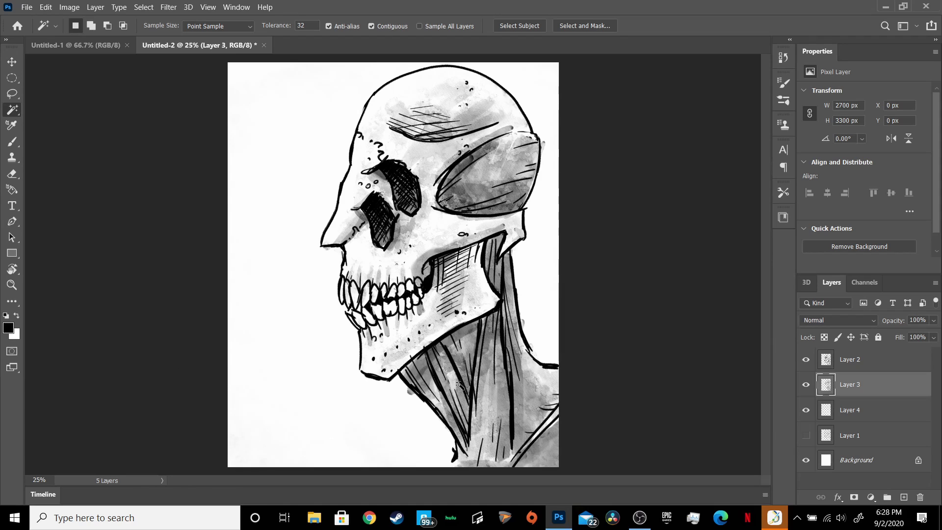
left_click(865, 439)
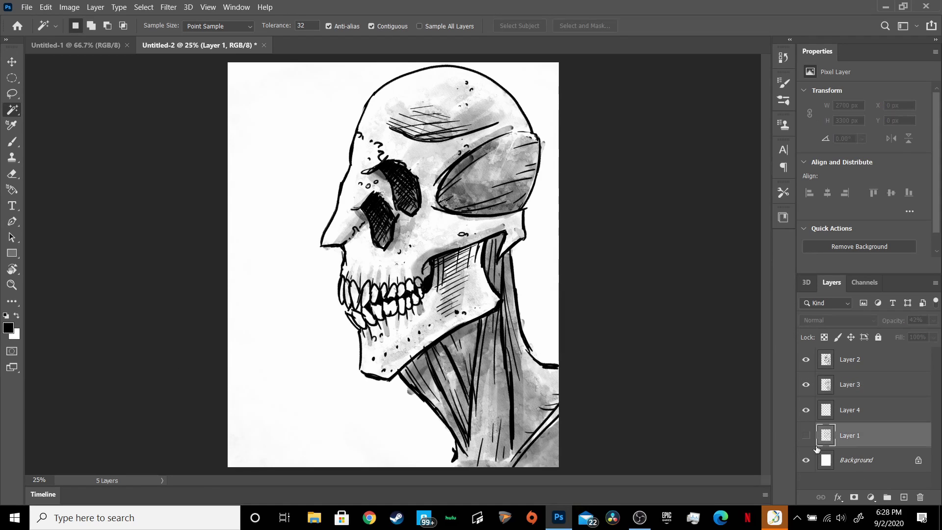
left_click(806, 437)
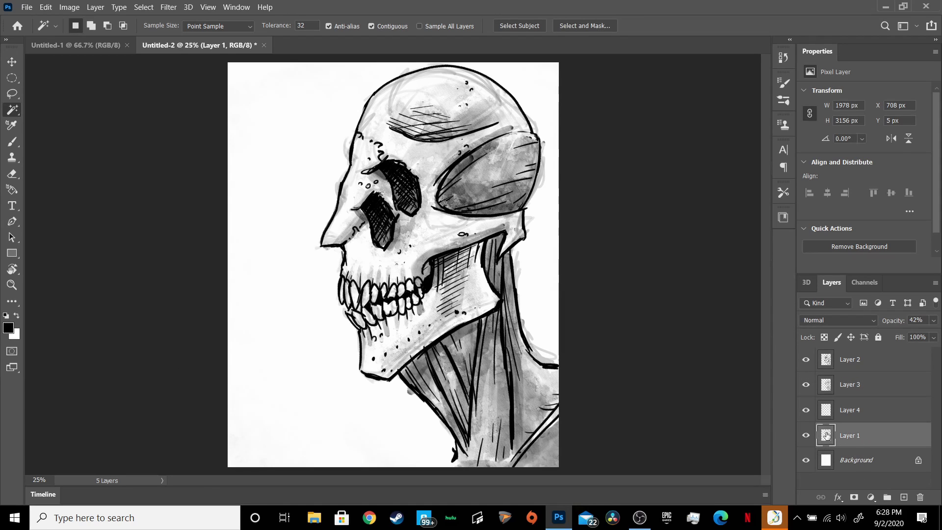
left_click(807, 436)
left_click(858, 414)
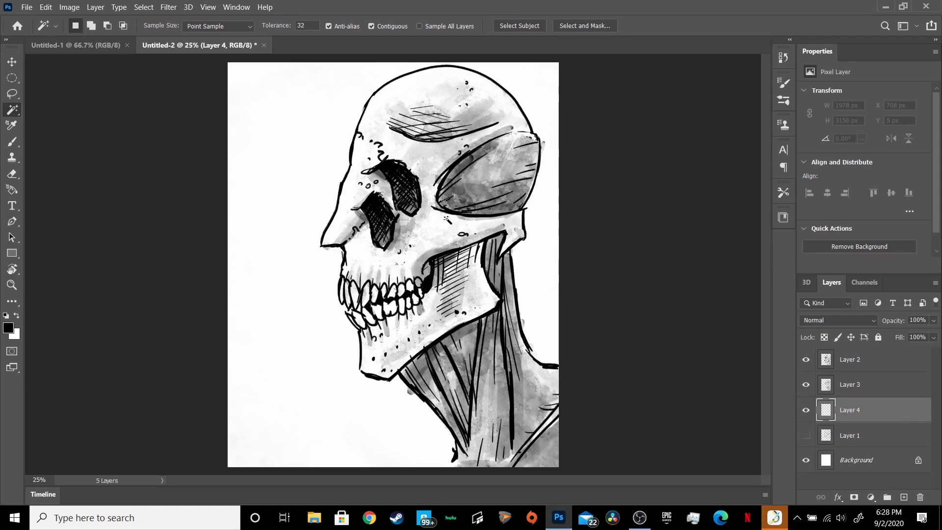
- Test a Splish Splash 2 splatter stroke down the left of the page, then undo it
left_click(12, 141)
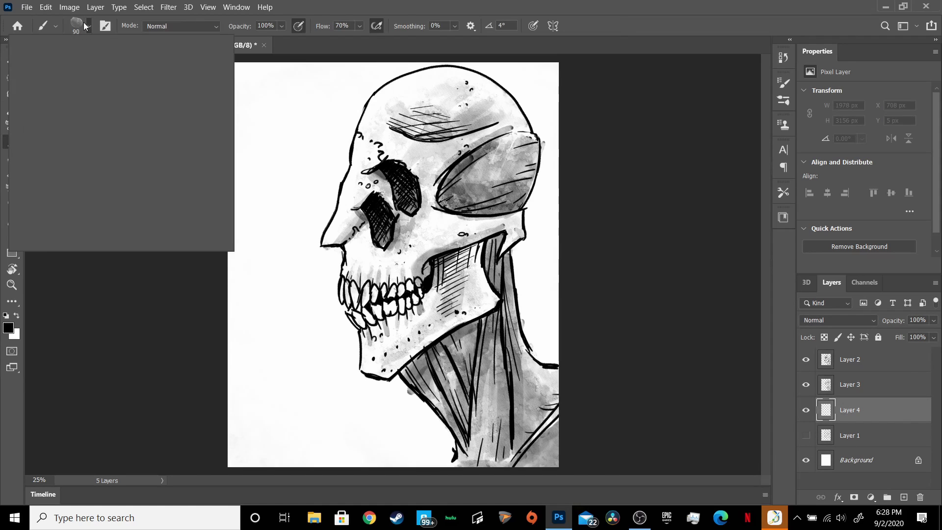
left_click(89, 25)
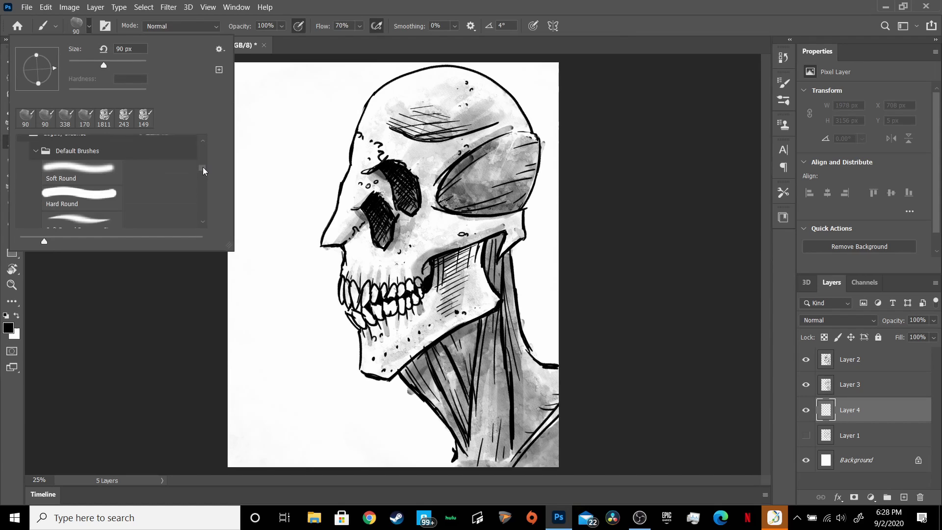
scroll(202, 166, "up", 1)
scroll(202, 163, "down", 3)
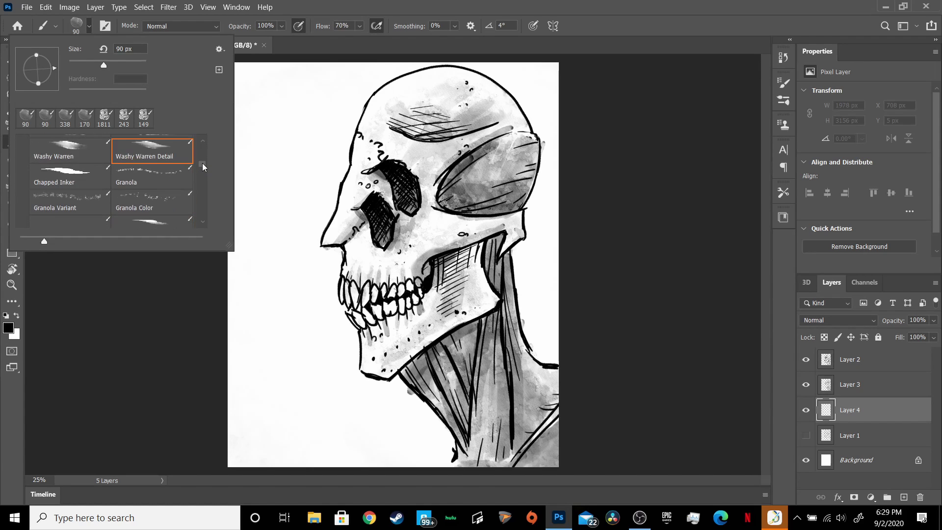
scroll(202, 161, "up", 3)
left_click(80, 186)
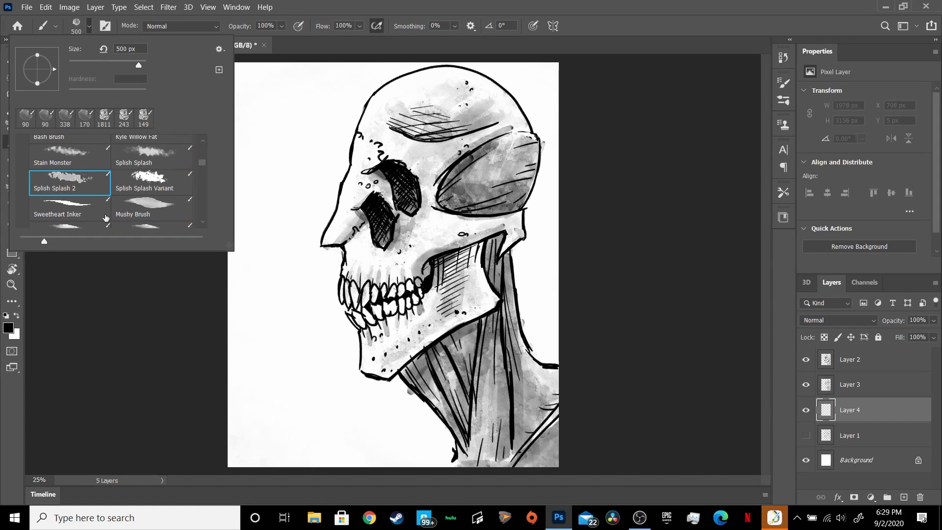
left_click(294, 113)
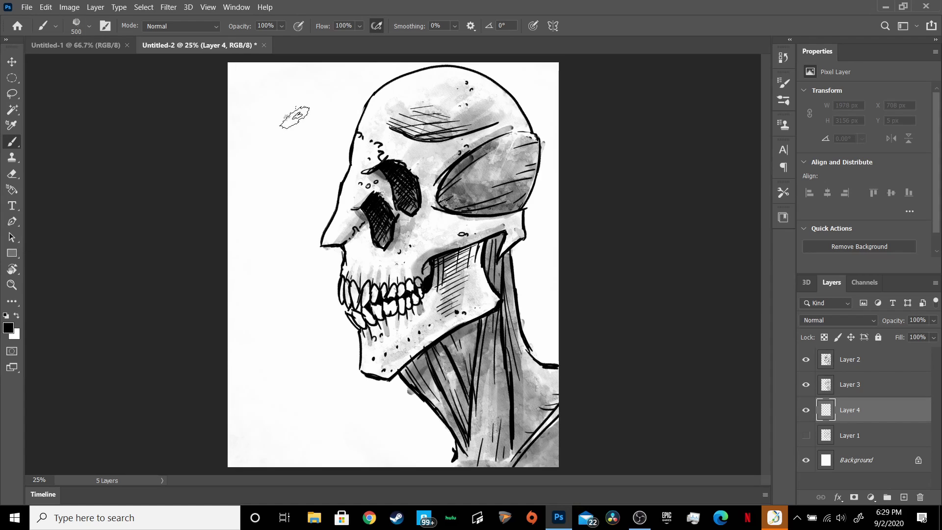
mouse_move(292, 118)
left_mouse_down()
mouse_move(291, 456)
mouse_move(284, 354)
mouse_move(265, 319)
mouse_move(236, 442)
left_mouse_up()
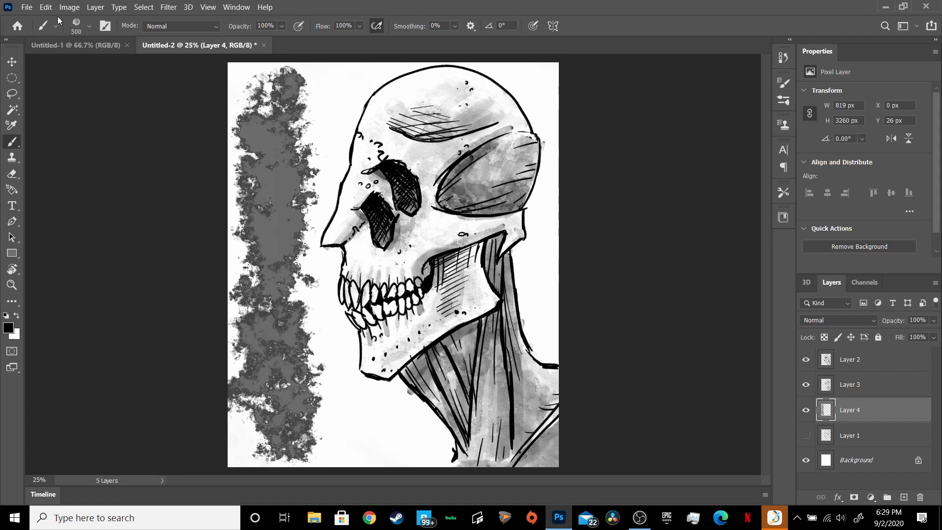
left_click(45, 7)
left_click(72, 20)
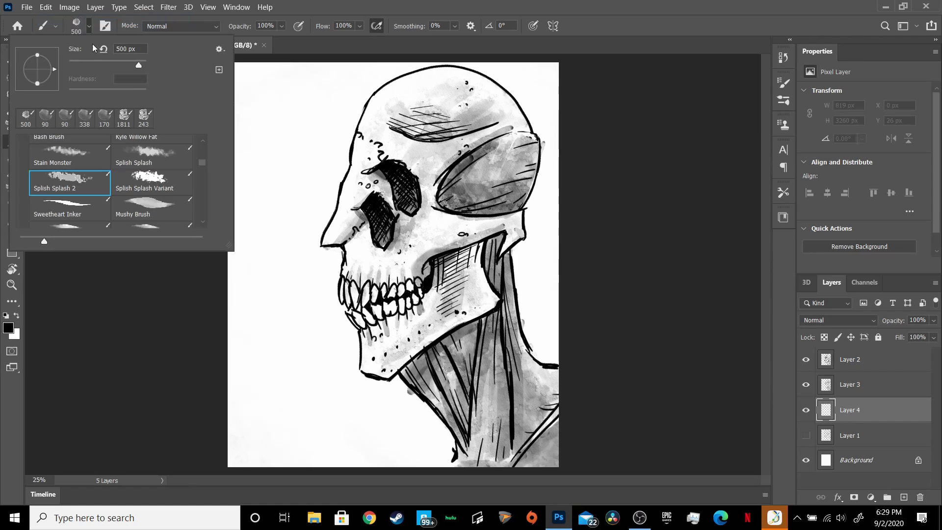
- Paint grey wash down the left edge with the Mushy Brush at 480 px
left_click(182, 203)
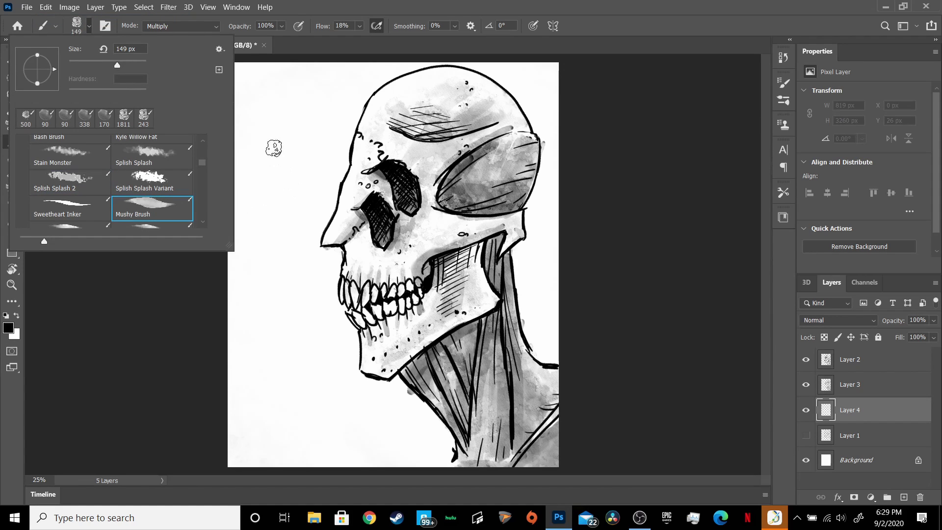
left_click_drag(141, 63, 131, 63)
left_click_drag(140, 64, 138, 64)
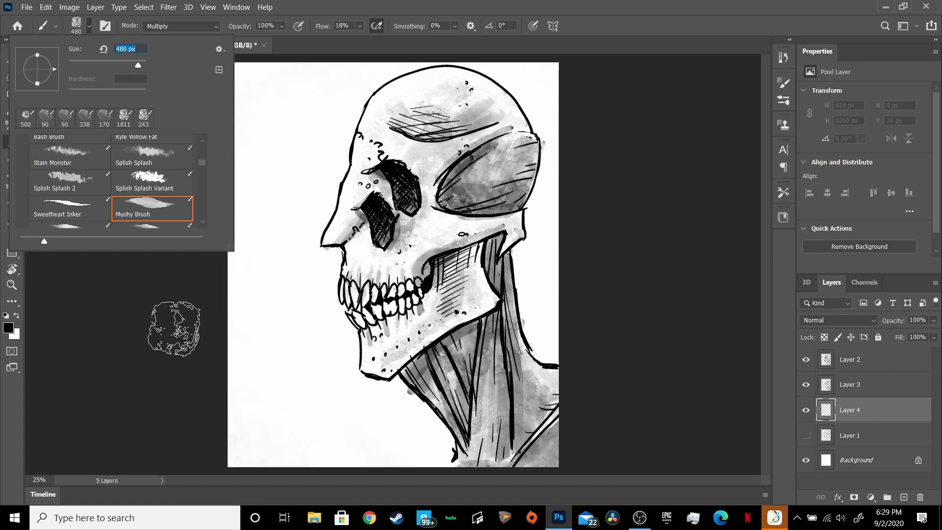
left_click(168, 326)
mouse_move(230, 74)
left_mouse_down()
mouse_move(241, 83)
mouse_move(245, 73)
mouse_move(232, 63)
left_mouse_up()
mouse_move(238, 284)
left_mouse_down()
mouse_move(251, 162)
mouse_move(333, 63)
mouse_move(265, 235)
mouse_move(248, 390)
mouse_move(262, 216)
mouse_move(304, 66)
left_mouse_up()
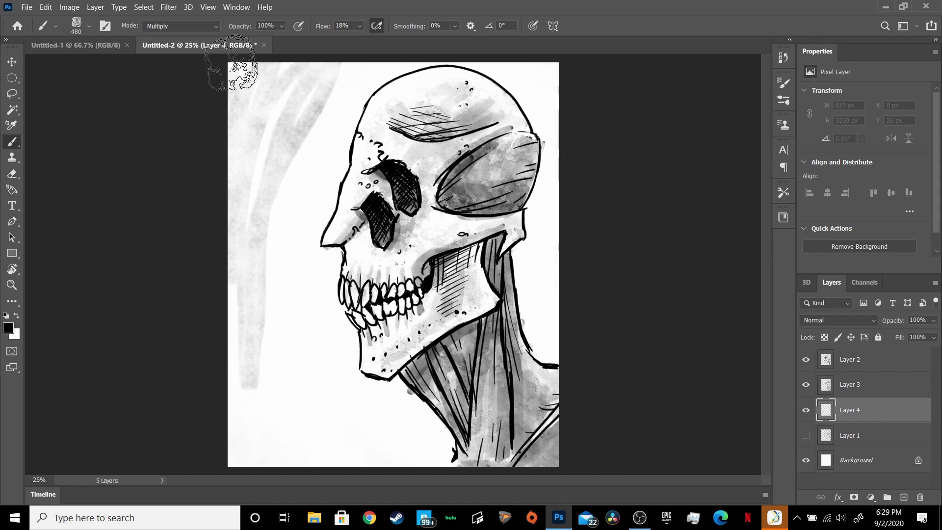
- Repaint grey wash along the left edge and across the lower left below the jaw
key("ctrl+z")
mouse_move(243, 382)
left_mouse_down()
mouse_move(235, 463)
mouse_move(233, 287)
left_mouse_up()
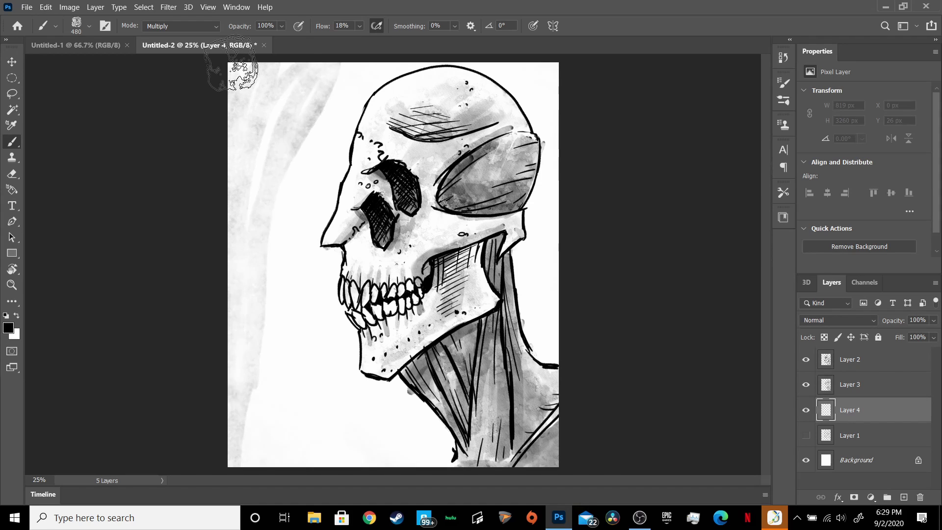
mouse_move(246, 388)
left_mouse_down()
mouse_move(264, 463)
mouse_move(282, 399)
mouse_move(294, 466)
mouse_move(309, 343)
mouse_move(316, 456)
mouse_move(326, 345)
mouse_move(339, 466)
left_mouse_up()
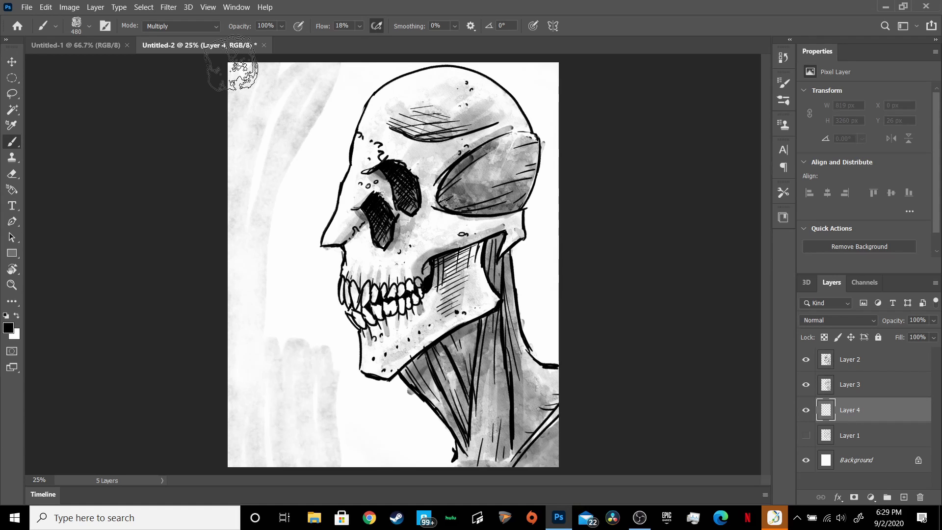
mouse_move(338, 358)
left_mouse_down()
mouse_move(360, 461)
mouse_move(353, 459)
left_mouse_up()
mouse_move(350, 393)
left_mouse_down()
mouse_move(373, 464)
mouse_move(390, 461)
mouse_move(400, 392)
mouse_move(446, 464)
left_mouse_up()
mouse_move(439, 432)
left_mouse_down()
mouse_move(407, 417)
mouse_move(397, 466)
left_mouse_up()
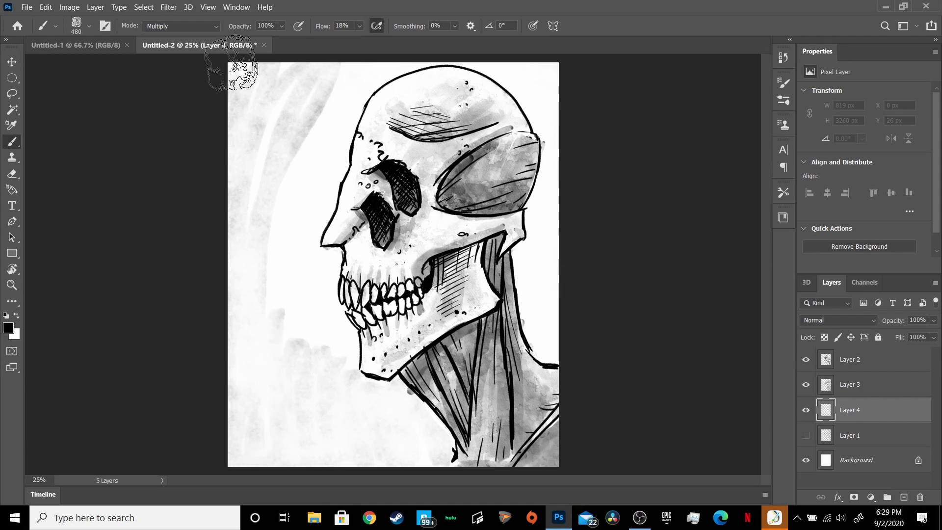
- Paint vertical grey washes in the background just left of the jaw
left_click_drag(281, 308, 278, 255)
left_click_drag(294, 326, 274, 220)
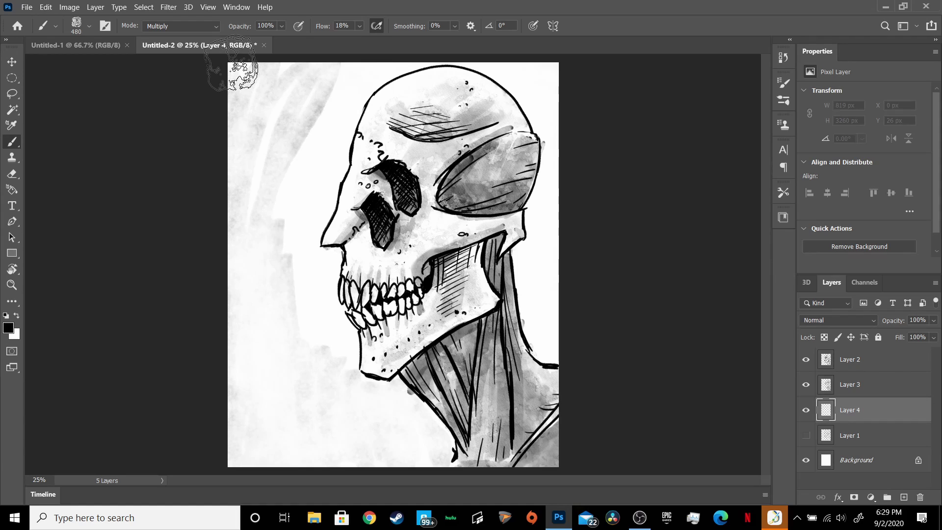
mouse_move(303, 343)
left_mouse_down()
mouse_move(300, 243)
mouse_move(314, 270)
mouse_move(321, 263)
left_mouse_up()
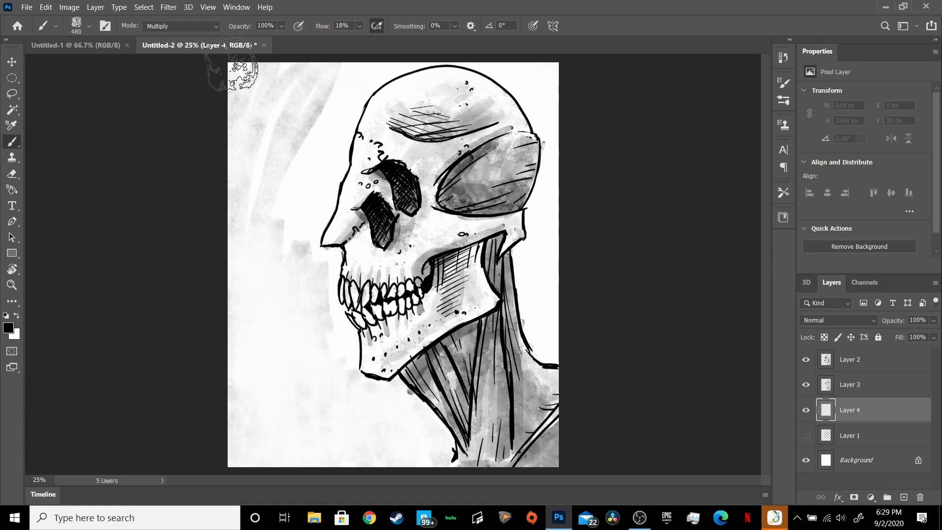
left_click_drag(341, 334, 338, 290)
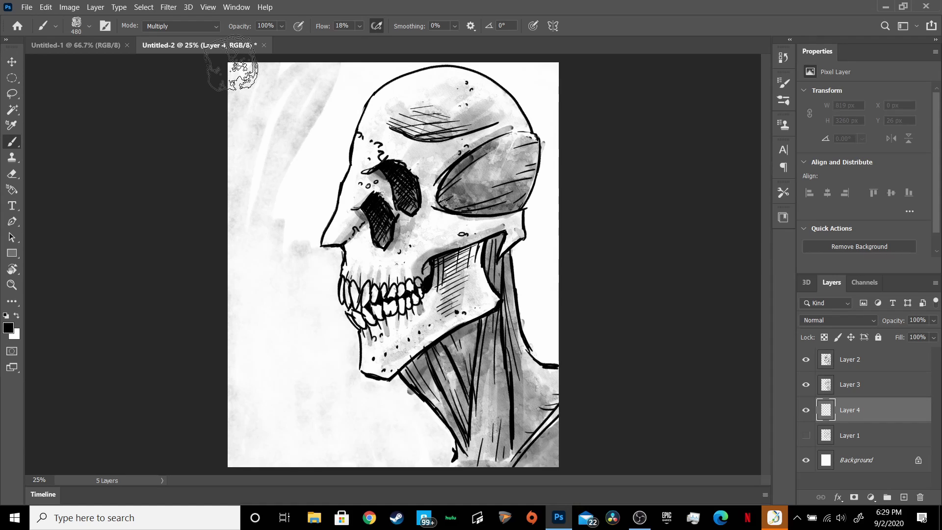
- Extend grey wash up beside the nose and forehead, then down the page's right edge
mouse_move(301, 240)
left_mouse_down()
mouse_move(307, 133)
mouse_move(309, 177)
mouse_move(321, 162)
left_mouse_up()
left_click_drag(331, 223, 353, 97)
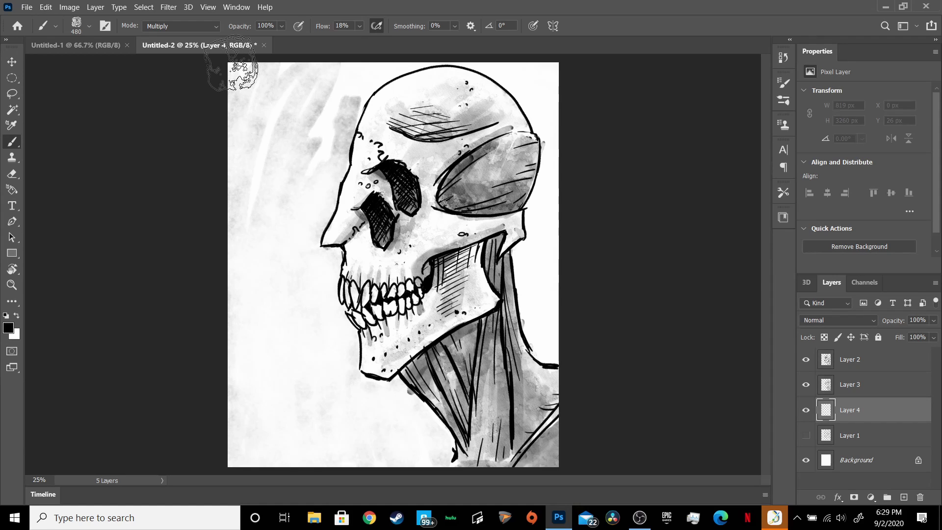
left_click_drag(319, 166, 328, 126)
mouse_move(265, 176)
left_mouse_down()
mouse_move(269, 124)
mouse_move(341, 66)
left_mouse_up()
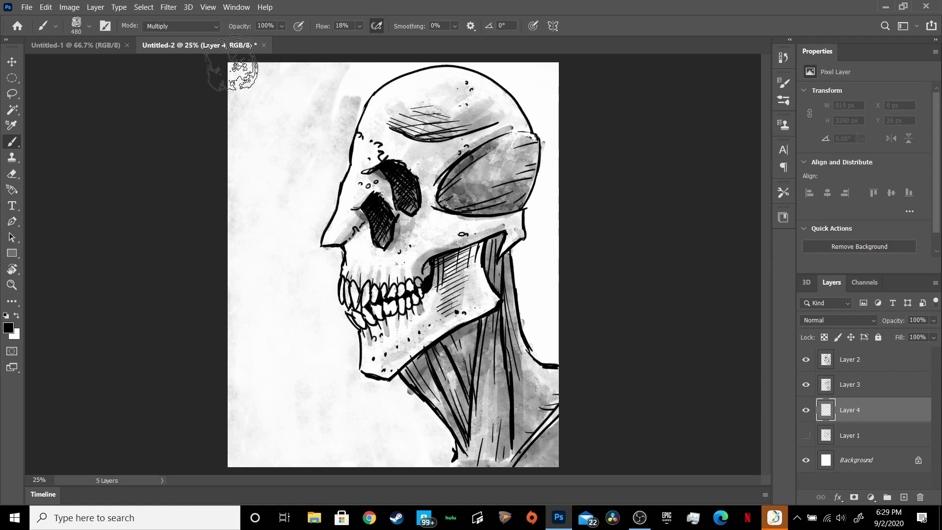
left_click_drag(346, 101, 346, 65)
mouse_move(363, 118)
left_mouse_down()
mouse_move(373, 64)
mouse_move(557, 123)
left_mouse_up()
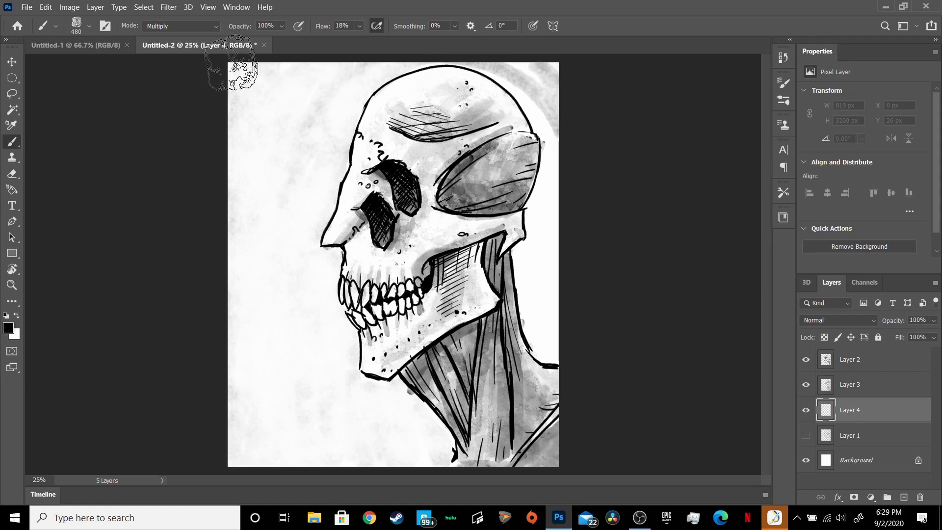
key("ctrl+z")
mouse_move(491, 79)
left_mouse_down()
mouse_move(549, 147)
mouse_move(552, 211)
mouse_move(538, 280)
mouse_move(540, 171)
mouse_move(552, 356)
mouse_move(519, 253)
mouse_move(540, 324)
left_mouse_up()
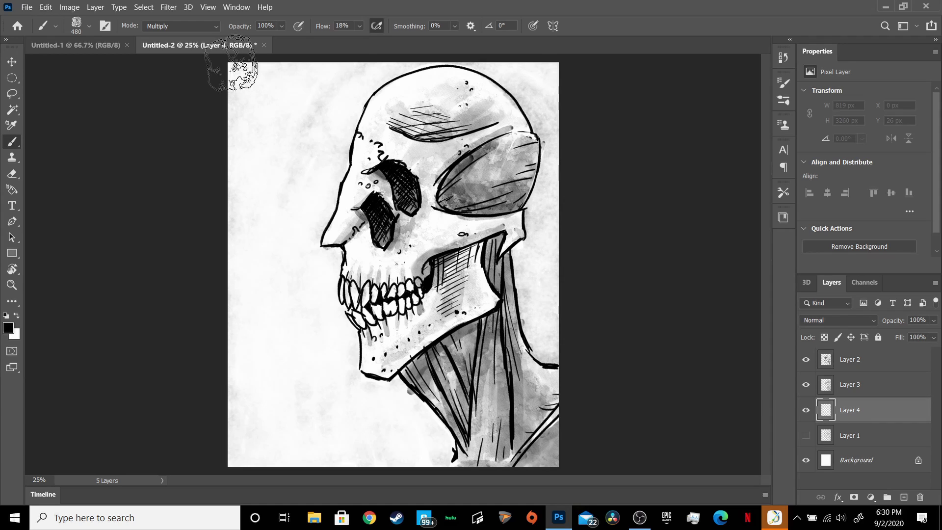
- Wash grey into the top-right corner, along the right edge and over the cranium's upper left
mouse_move(549, 73)
left_mouse_down()
mouse_move(544, 86)
mouse_move(549, 69)
left_mouse_up()
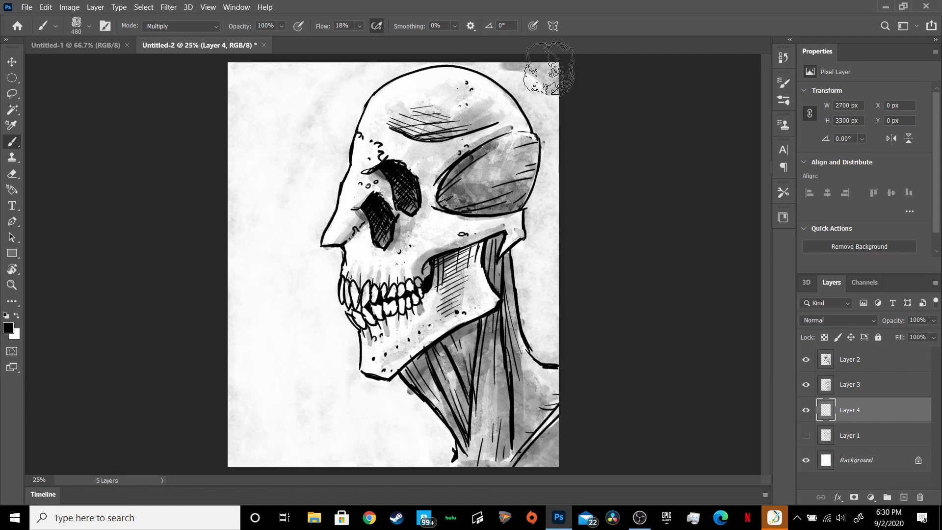
mouse_move(491, 66)
left_mouse_down()
mouse_move(539, 86)
mouse_move(552, 130)
mouse_move(490, 67)
mouse_move(544, 140)
mouse_move(553, 361)
mouse_move(534, 344)
mouse_move(518, 292)
mouse_move(520, 253)
mouse_move(532, 319)
mouse_move(534, 225)
mouse_move(547, 278)
mouse_move(539, 176)
mouse_move(550, 132)
left_mouse_up()
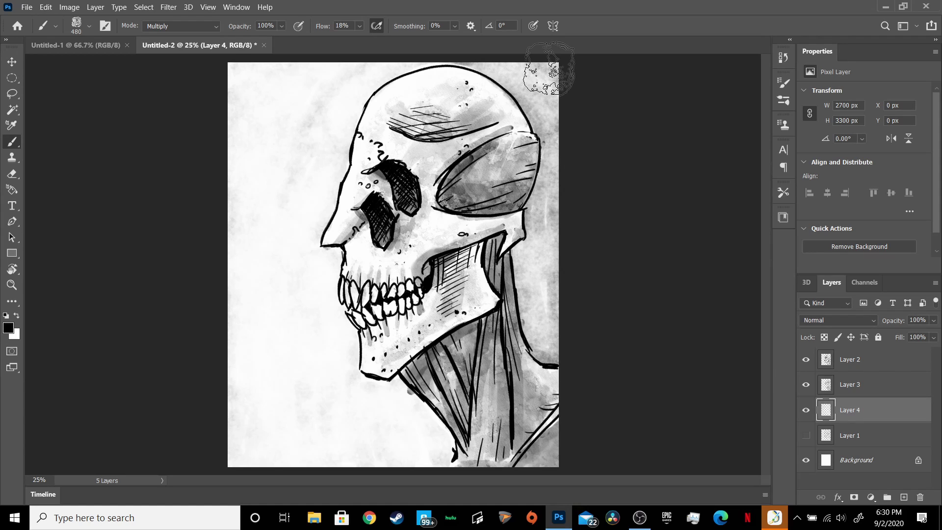
left_click_drag(542, 169, 545, 265)
left_click_drag(544, 231, 547, 100)
mouse_move(410, 66)
left_mouse_down()
mouse_move(322, 93)
mouse_move(351, 91)
mouse_move(358, 74)
mouse_move(319, 127)
mouse_move(346, 138)
left_mouse_up()
mouse_move(344, 66)
left_mouse_down()
mouse_move(309, 98)
mouse_move(339, 157)
mouse_move(338, 204)
left_mouse_up()
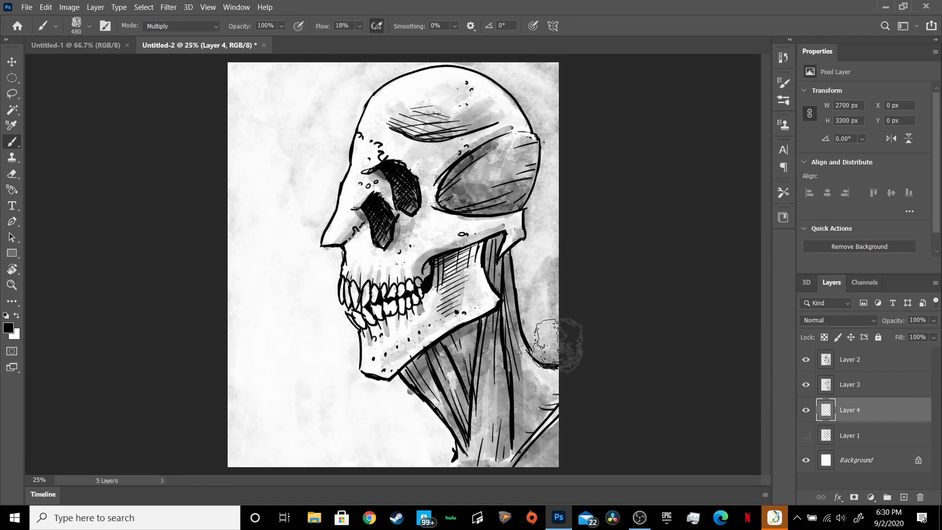
- Carry grey wash up the right edge beside the neck, undoing the last three strokes along the top
left_click_drag(545, 229, 544, 265)
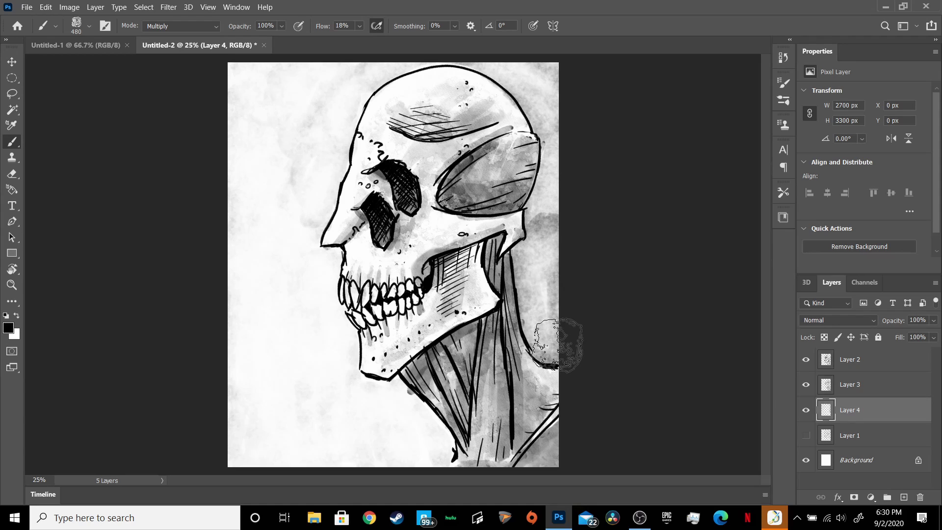
mouse_move(545, 147)
left_mouse_down()
mouse_move(544, 304)
mouse_move(532, 294)
mouse_move(550, 213)
left_mouse_up()
left_click_drag(534, 248, 544, 334)
left_click_drag(550, 299, 555, 150)
mouse_move(535, 252)
left_mouse_down()
mouse_move(547, 159)
mouse_move(539, 63)
left_mouse_up()
mouse_move(549, 147)
left_mouse_down()
mouse_move(544, 67)
mouse_move(466, 66)
mouse_move(554, 98)
left_mouse_up()
key("ctrl+z")
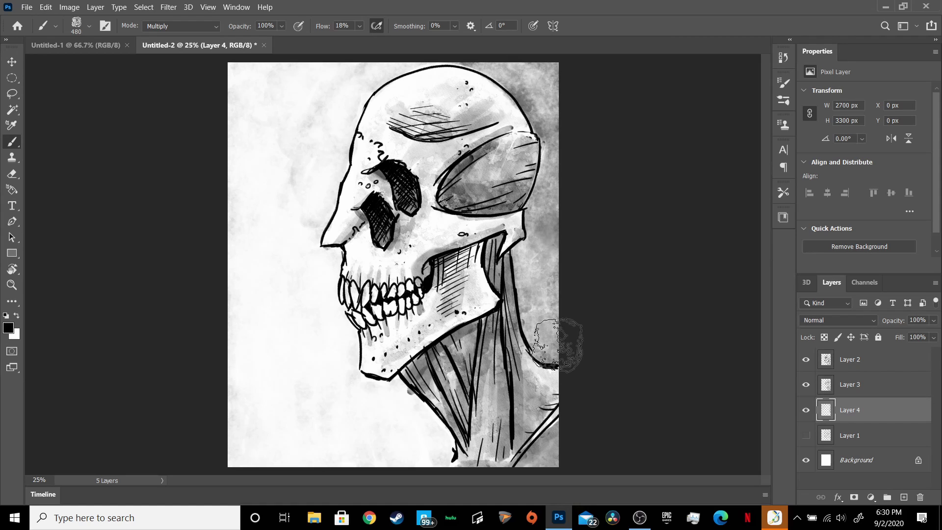
key("ctrl+z")
key("ctrl+z")
key("ctrl+z")
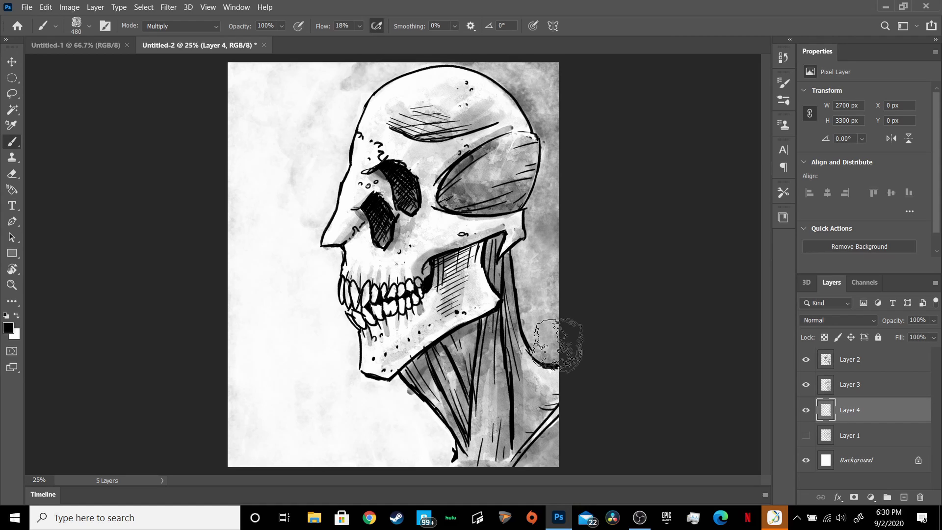
key("ctrl+z")
key("ctrl+z")
key("ctrl+z")
key("ctrl+z")
key("ctrl+z")
key("ctrl+z")
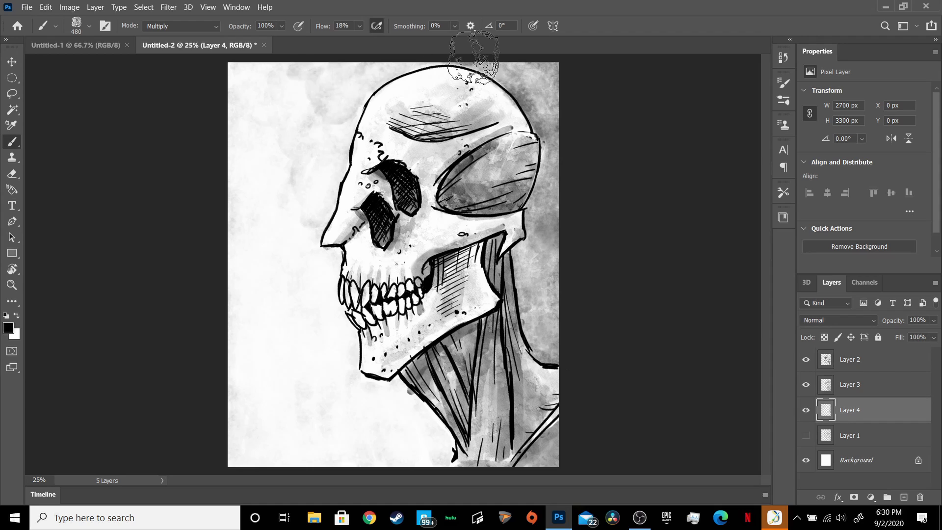
- Darken the right-edge washes near the cranium top, then lay a grey wash left of the neck
mouse_move(557, 309)
left_mouse_down()
mouse_move(554, 347)
mouse_move(530, 309)
mouse_move(535, 275)
mouse_move(515, 235)
mouse_move(547, 150)
mouse_move(539, 73)
mouse_move(525, 64)
left_mouse_up()
left_click_drag(540, 95, 507, 66)
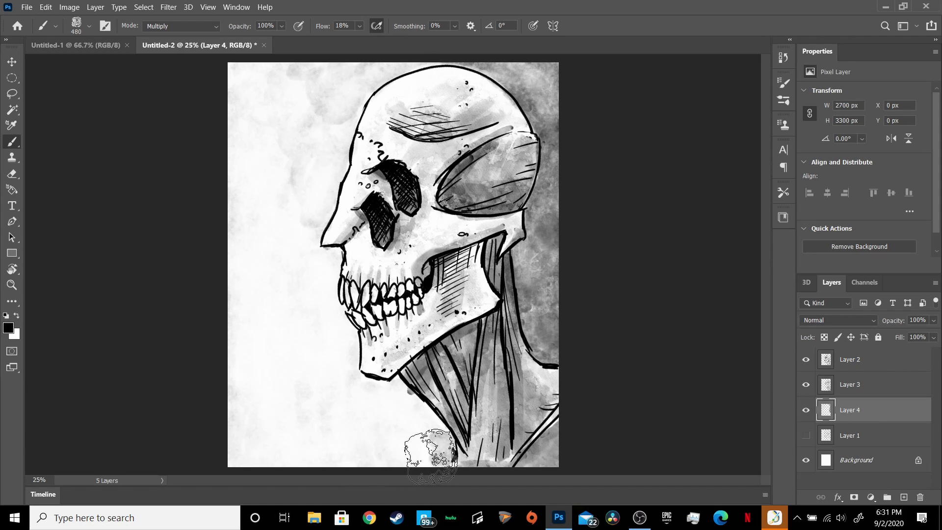
mouse_move(431, 457)
left_mouse_down()
mouse_move(368, 441)
mouse_move(270, 455)
left_mouse_up()
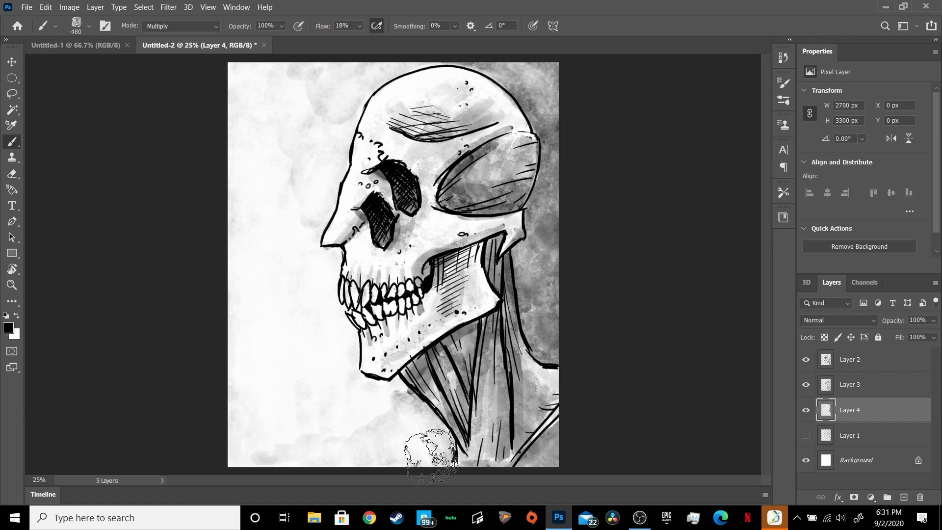
left_click_drag(375, 407, 333, 412)
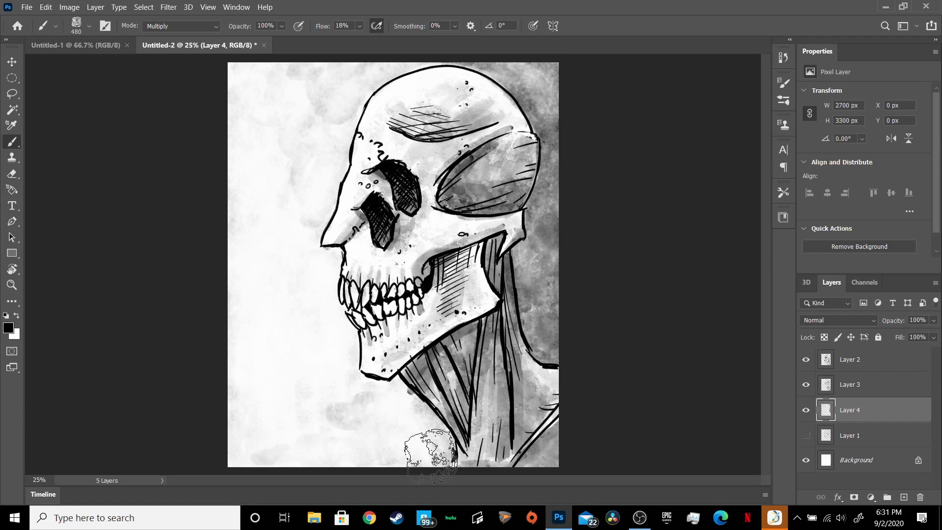
mouse_move(431, 456)
left_mouse_down()
mouse_move(438, 442)
mouse_move(398, 437)
mouse_move(388, 422)
mouse_move(373, 451)
left_mouse_up()
left_click_drag(407, 407, 373, 459)
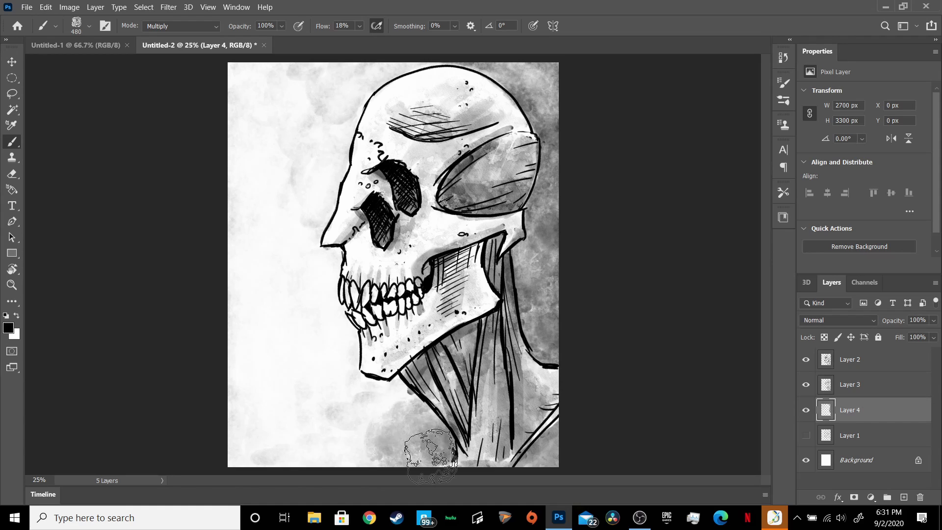
- Deepen and blend the neck-side wash into a mottled patch, adding an arched wash left of the jaw
left_click_drag(368, 393, 417, 412)
mouse_move(393, 447)
left_mouse_down()
mouse_move(363, 393)
mouse_move(383, 427)
mouse_move(387, 417)
left_mouse_up()
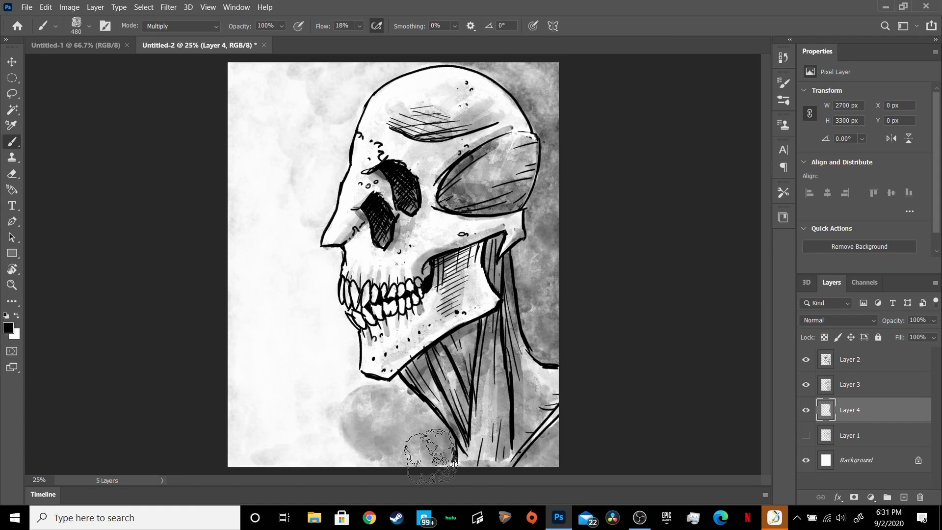
left_click_drag(343, 442, 344, 393)
left_click_drag(382, 421, 338, 427)
mouse_move(363, 383)
left_mouse_down()
mouse_move(319, 422)
mouse_move(309, 417)
left_mouse_up()
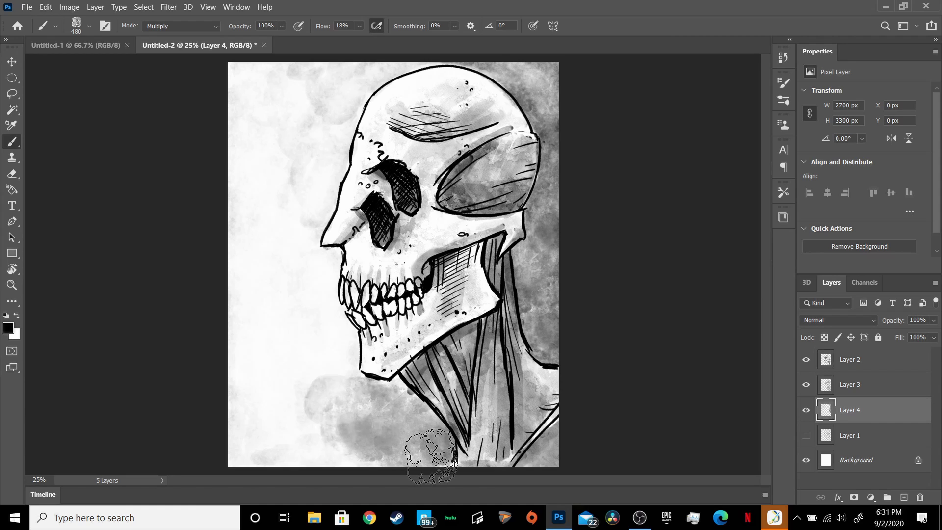
mouse_move(328, 383)
left_mouse_down()
mouse_move(312, 414)
mouse_move(297, 408)
left_mouse_up()
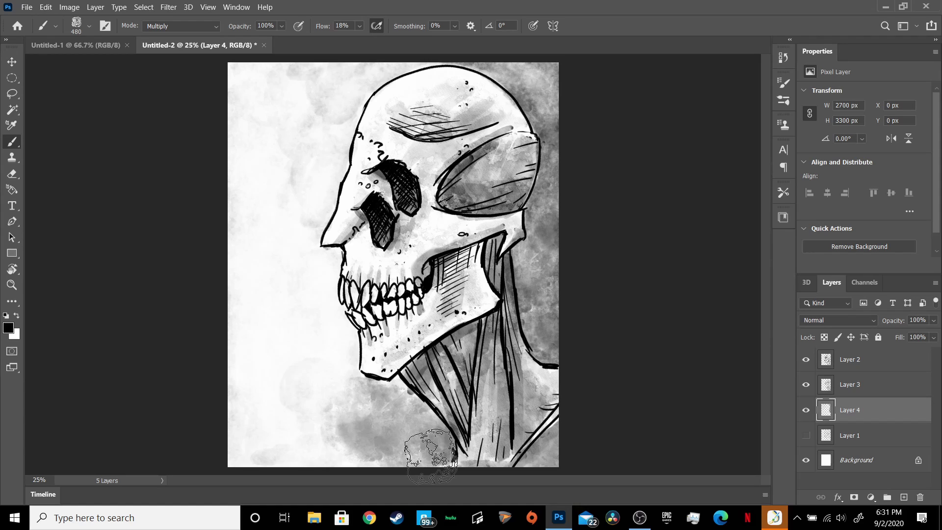
left_click_drag(356, 421, 341, 447)
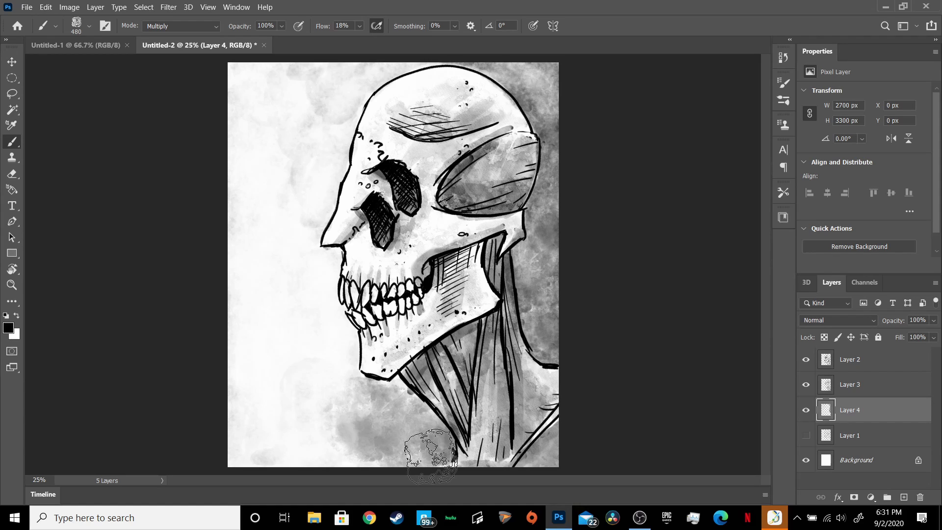
left_click_drag(278, 372, 338, 357)
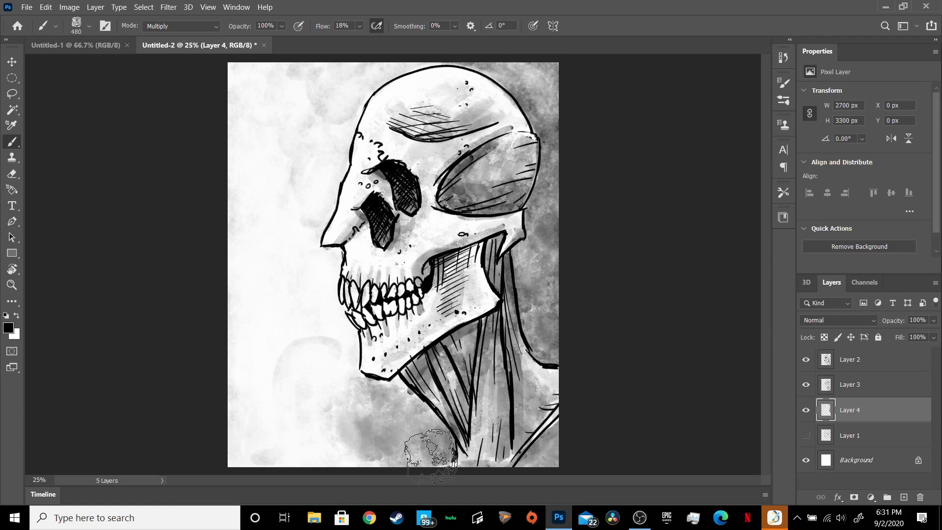
mouse_move(355, 439)
left_mouse_down()
mouse_move(375, 430)
mouse_move(392, 437)
left_mouse_up()
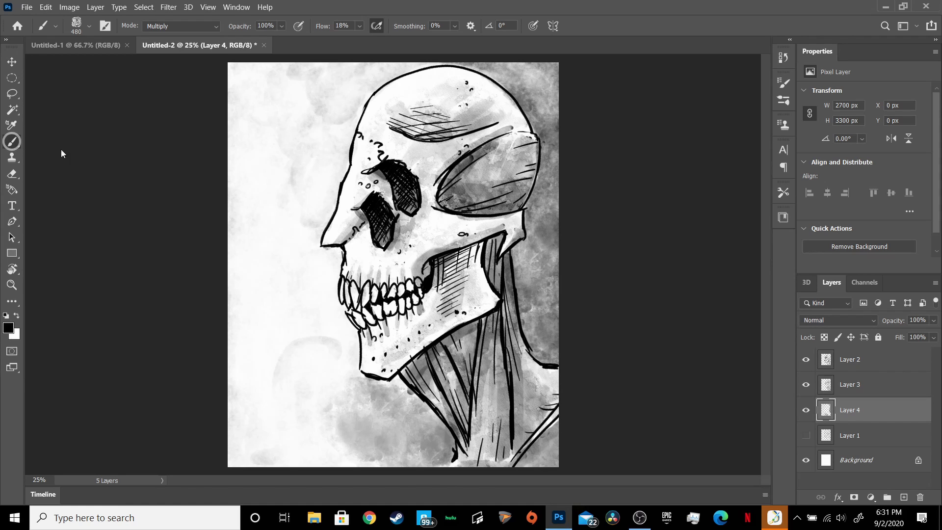
- Switch to the 40 px Sweetheart Inker brush and begin a signature stroke at the bottom-left corner
right_click(13, 143)
left_click(81, 28)
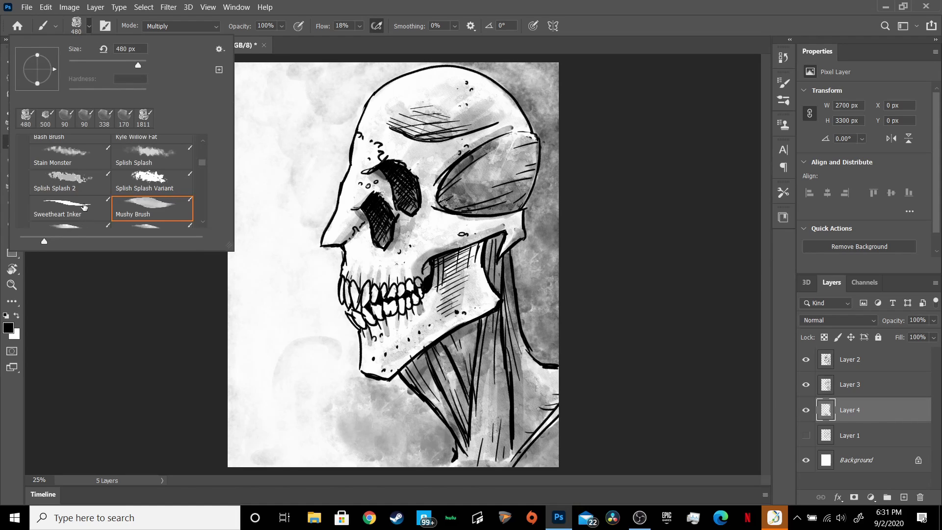
left_click(85, 206)
left_click(243, 448)
left_click_drag(241, 434, 245, 465)
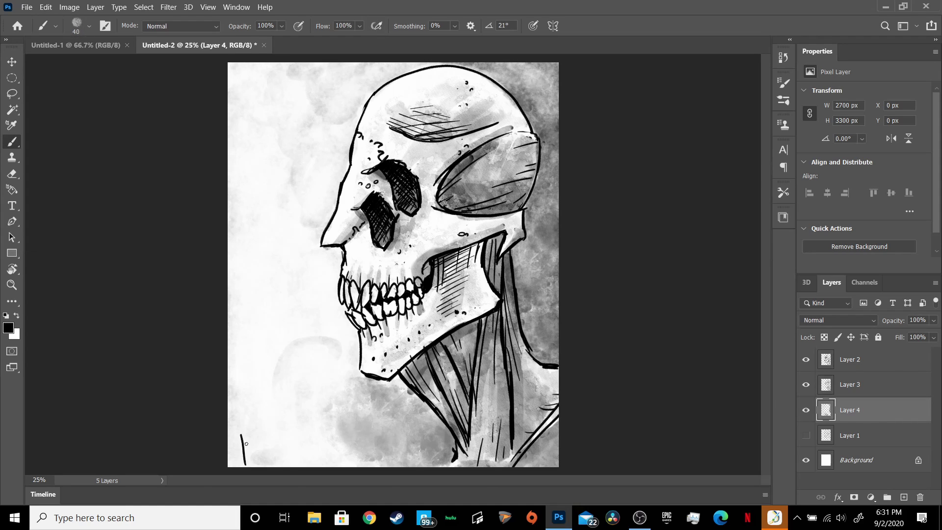